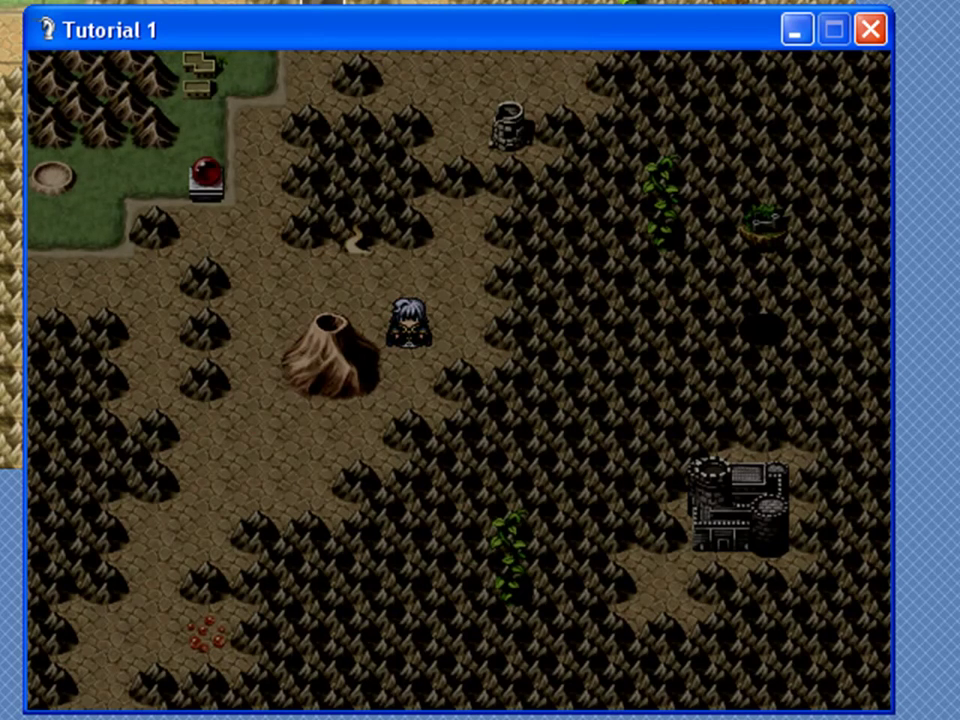
Walk the hero around the volcano in the playtest to observe the map's day-night lighting
{"action": "key", "text": "Up"}
{"action": "key", "text": "Left"}
{"action": "key", "text": "Left"}
{"action": "key", "text": "Down"}
{"action": "key", "text": "Down"}
{"action": "key", "text": "Down"}
{"action": "key", "text": "Right"}
{"action": "key", "text": "Right"}
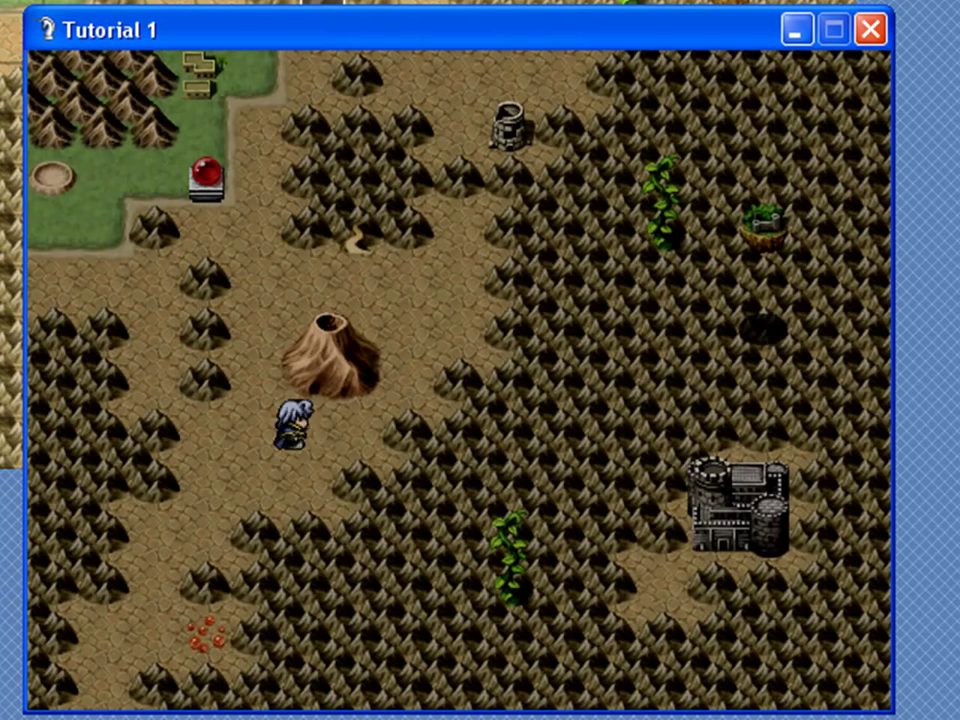
{"action": "key", "text": "Left"}
{"action": "key", "text": "Up"}
{"action": "key", "text": "Right"}
{"action": "key", "text": "Up"}
{"action": "key", "text": "Right"}
{"action": "key", "text": "Up"}
{"action": "key", "text": "Left"}
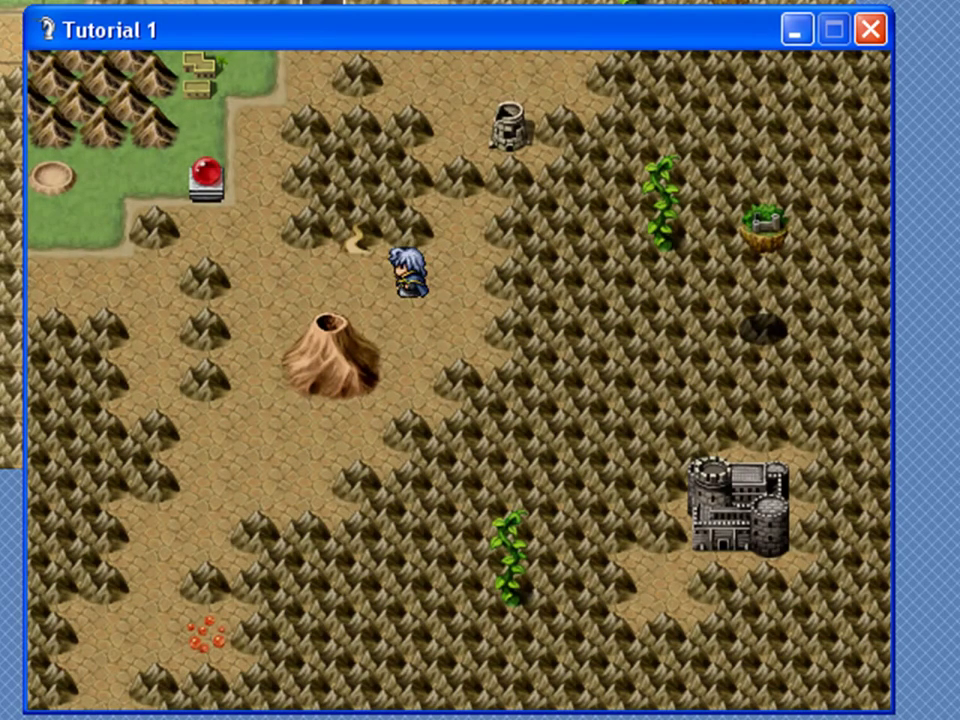
Bring up the party menu in the playtest, and close the game window to return to the editor
{"action": "key", "text": "Down"}
{"action": "key", "text": "Escape"}
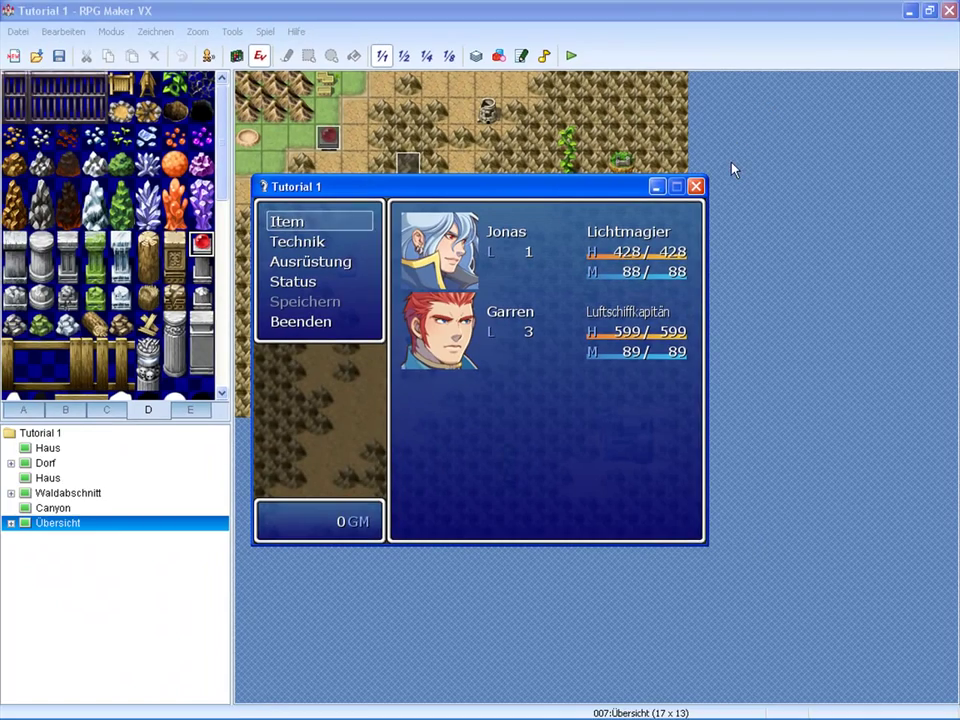
{"action": "left_click", "coordinate": [696, 187]}
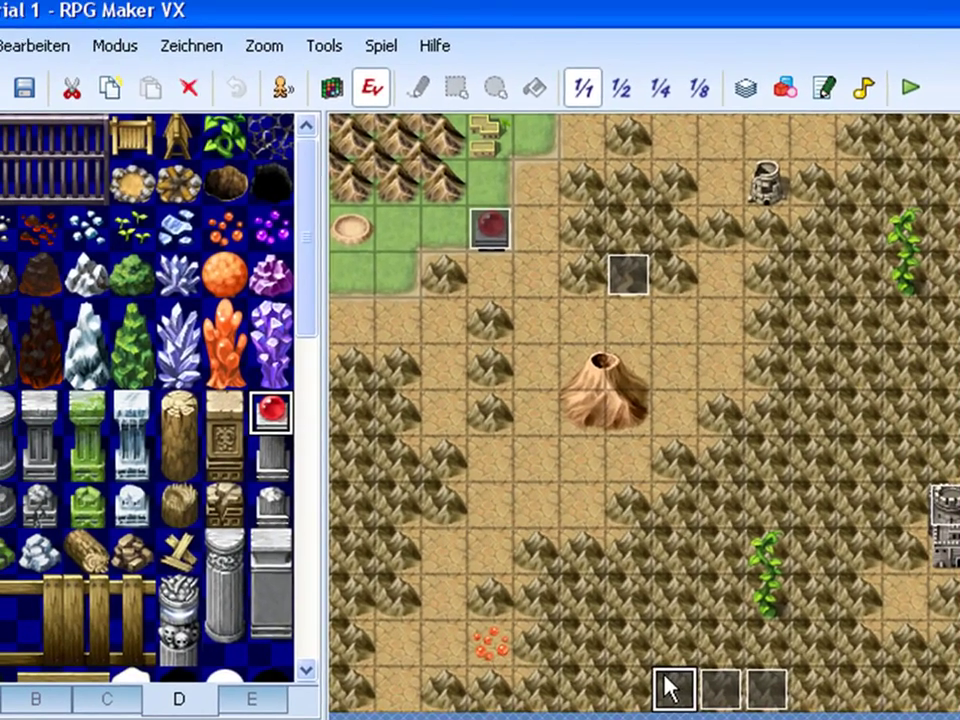
Inspect the TimerTag, TimerNacht and third neighbouring event along the map's lower edge
{"action": "double_click", "coordinate": [386, 559]}
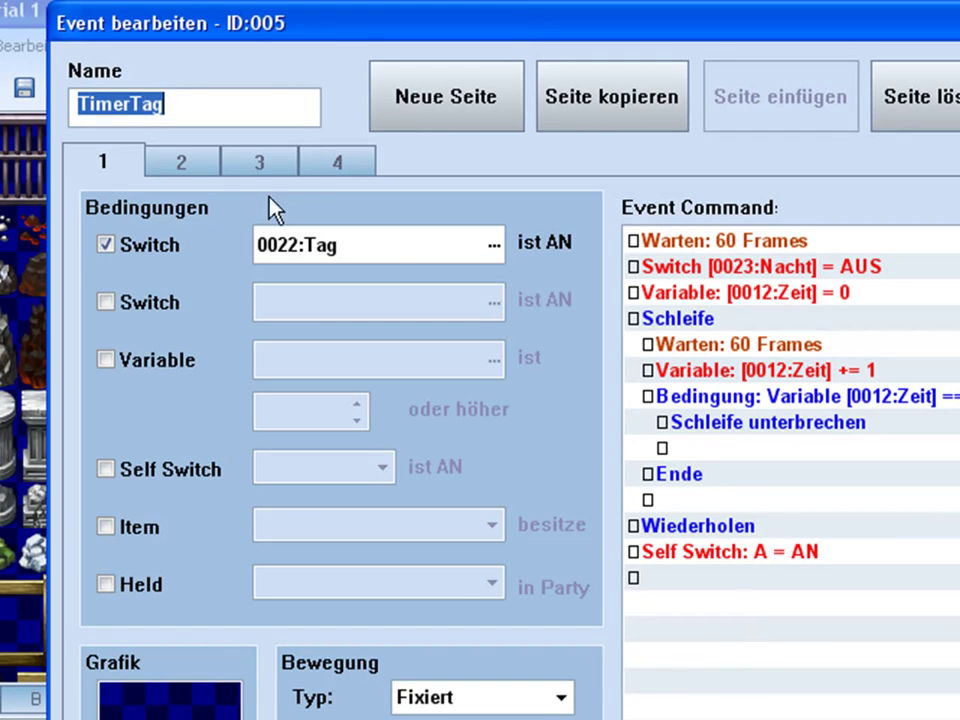
{"action": "key", "text": "Return"}
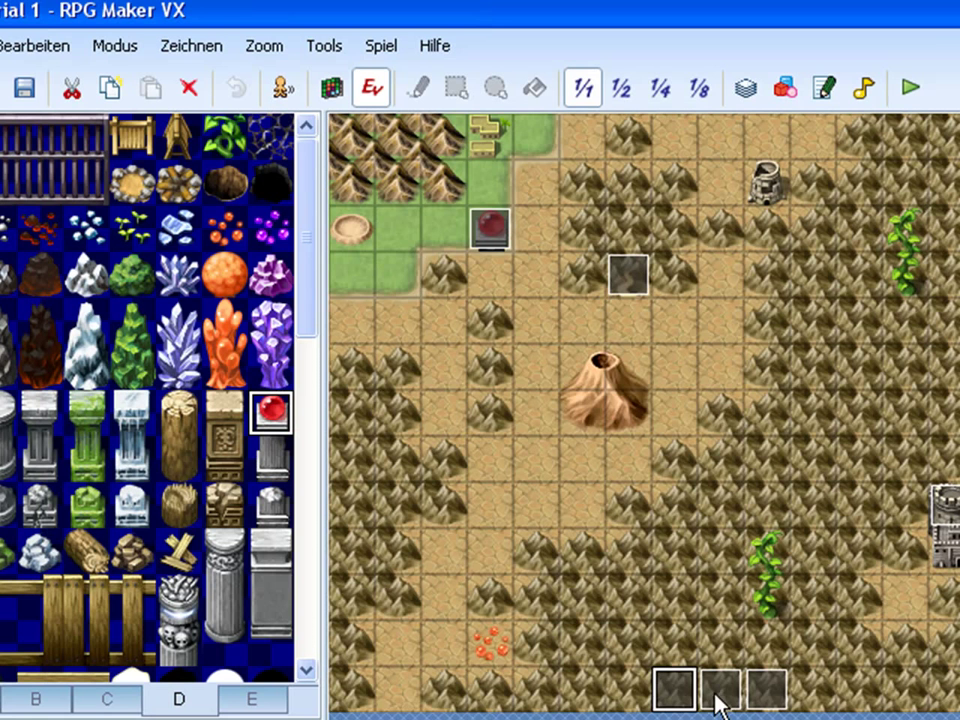
{"action": "double_click", "coordinate": [706, 699]}
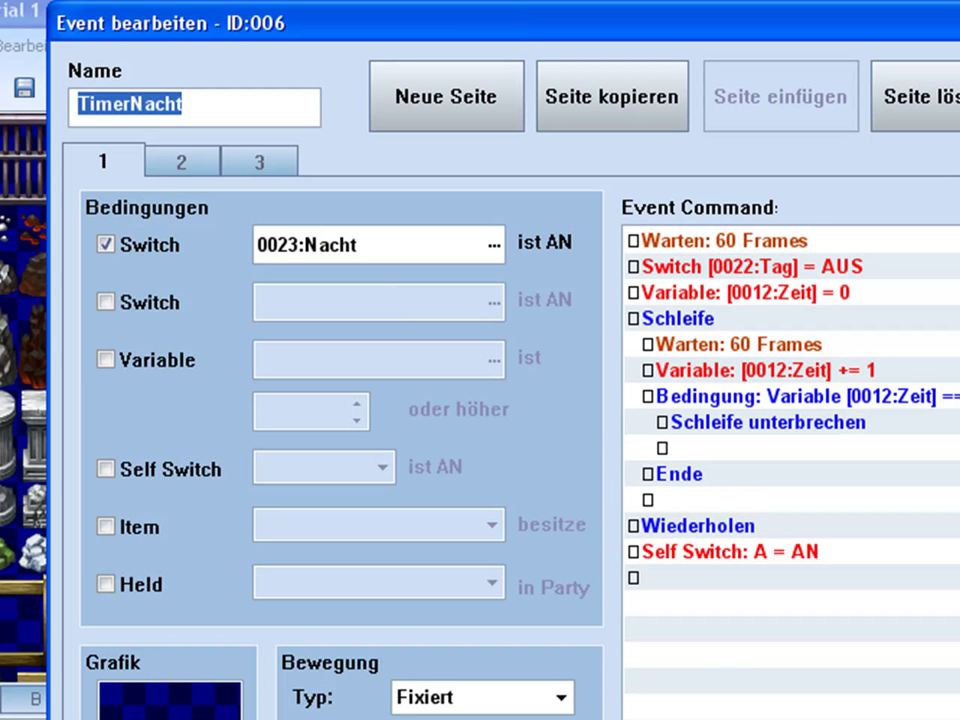
{"action": "key", "text": "Return"}
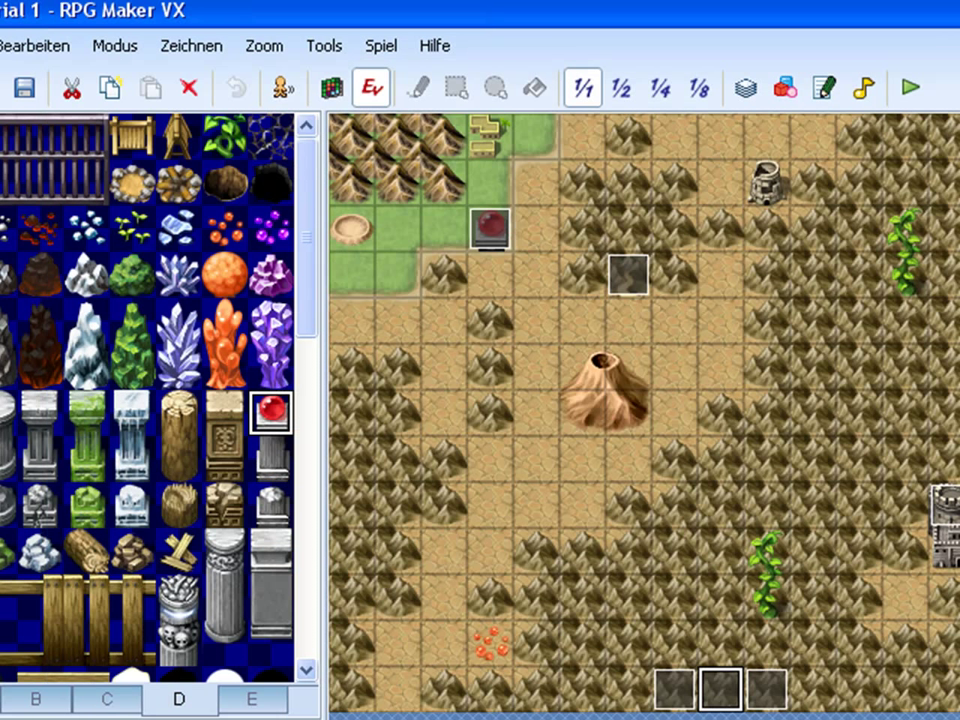
{"action": "double_click", "coordinate": [767, 695]}
{"action": "left_click", "coordinate": [752, 243]}
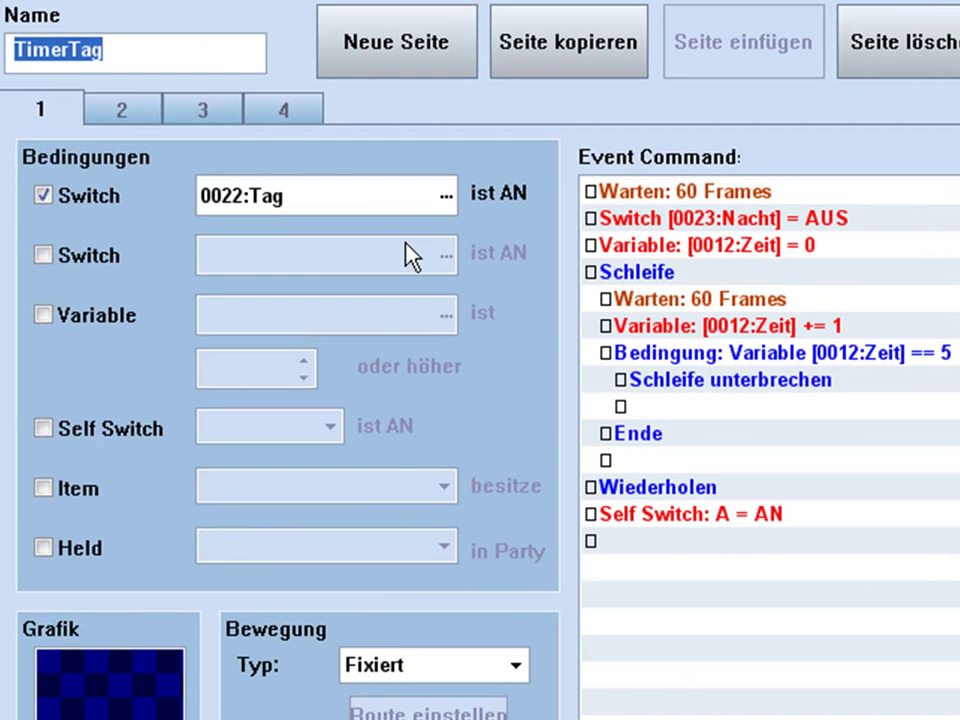
Examine the wait, the Nacht switch reset, the Zeit variable reset and the loop on page 1 of TimerTag
{"action": "left_click", "coordinate": [739, 192]}
{"action": "left_click", "coordinate": [742, 222]}
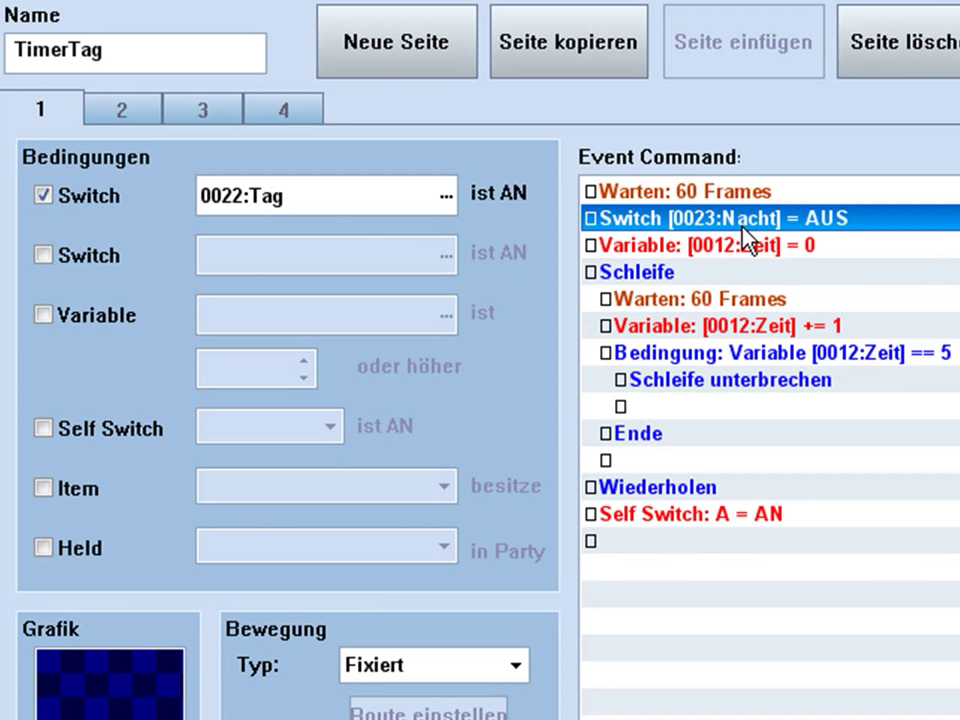
{"action": "left_click", "coordinate": [782, 252]}
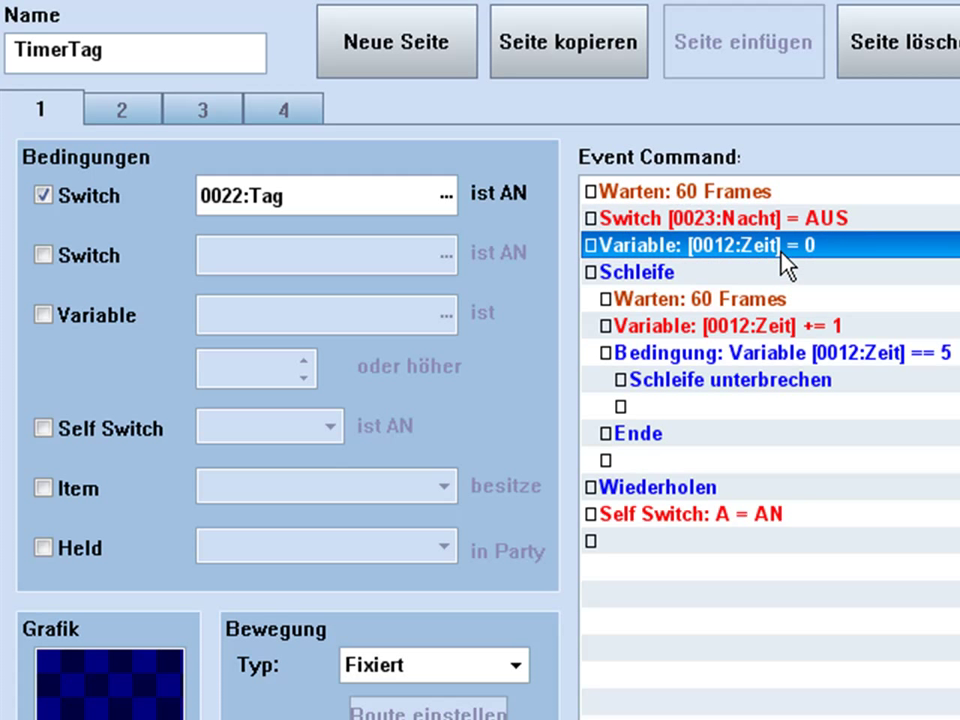
{"action": "left_click", "coordinate": [765, 272]}
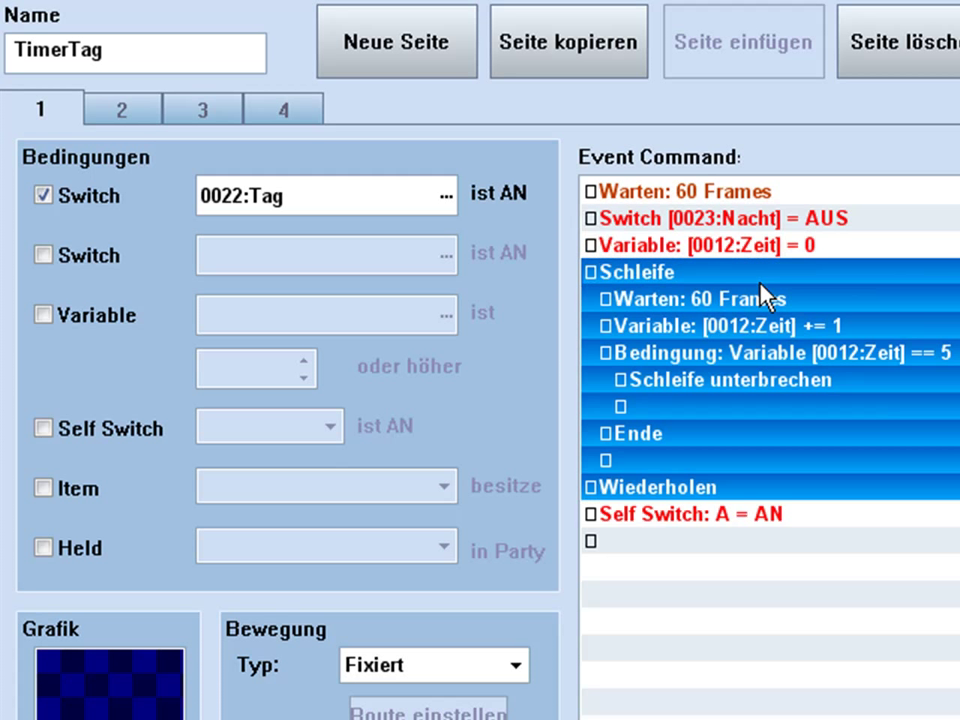
{"action": "left_click", "coordinate": [799, 594]}
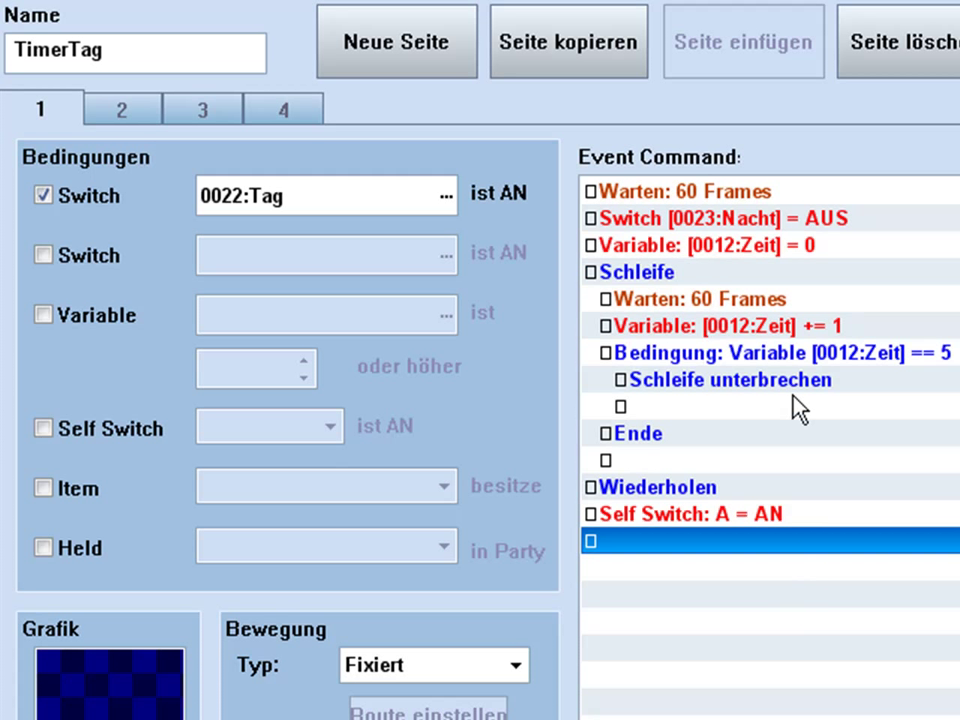
Inspect the 60-frame wait inside the loop and the settings of the command that adds 1 to Zeit
{"action": "left_click", "coordinate": [757, 304]}
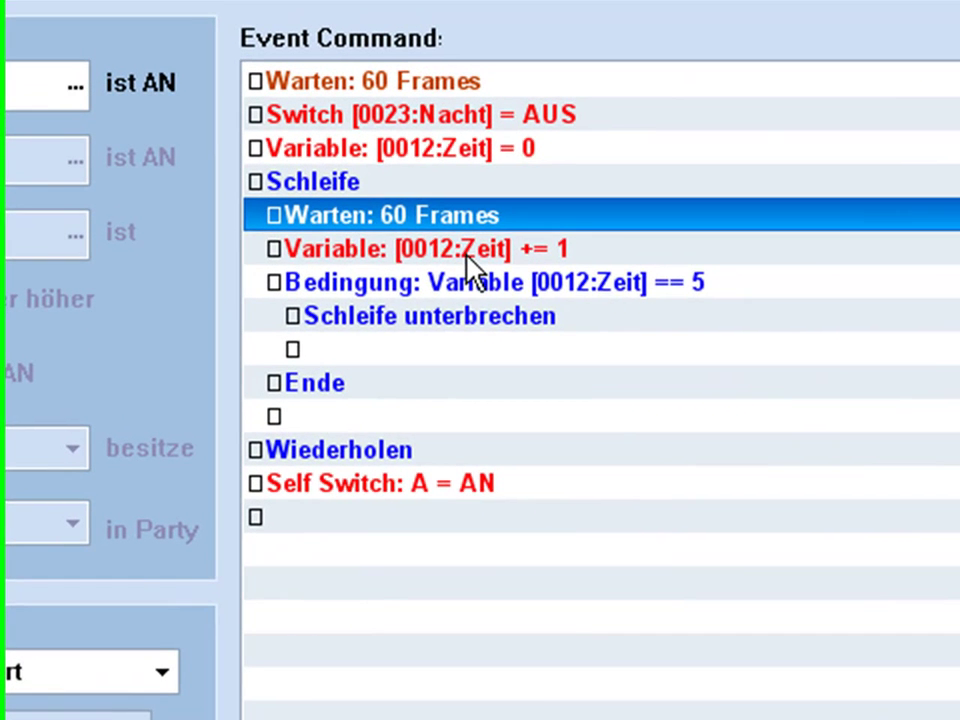
{"action": "left_click", "coordinate": [762, 330]}
{"action": "double_click", "coordinate": [462, 255]}
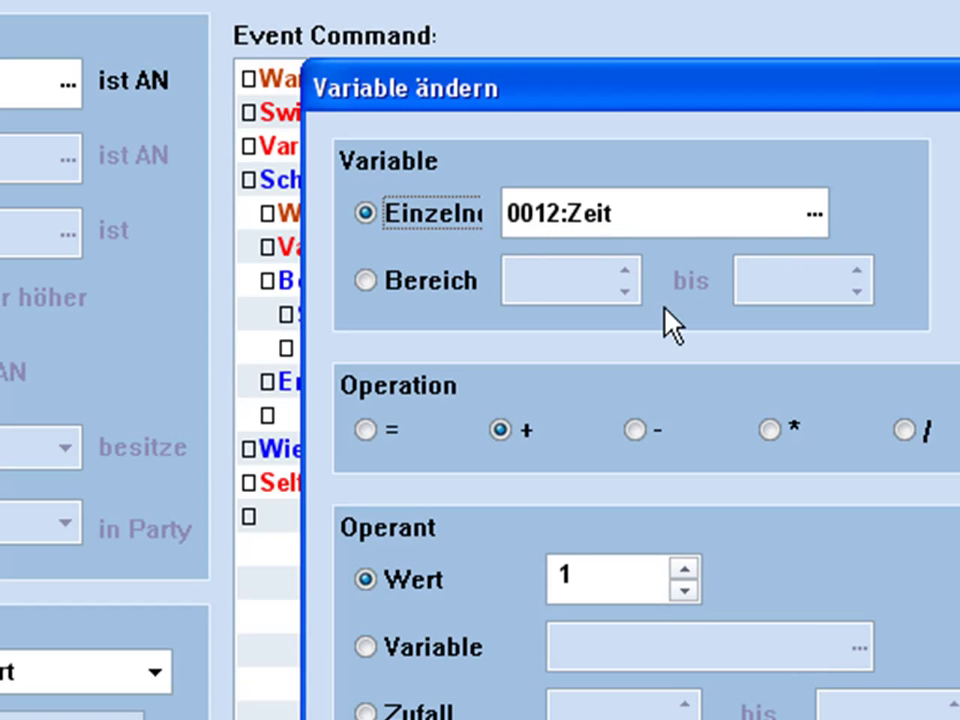
{"action": "key", "text": "Return"}
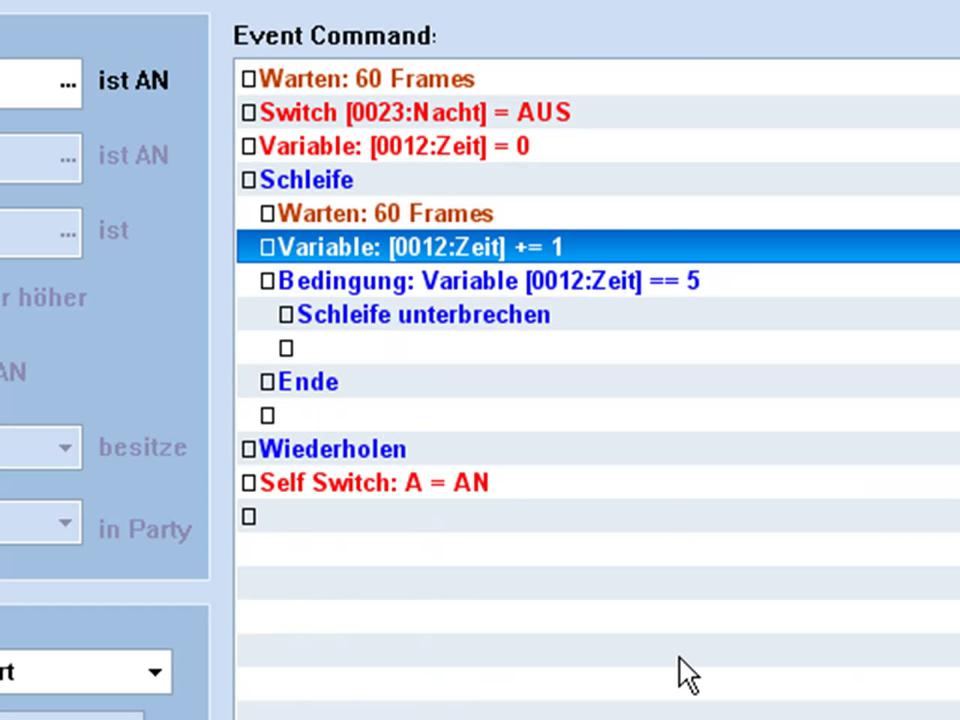
Try 1080 and 600 as the constant in the loop's Zeit condition, discarding the edit
{"action": "left_click", "coordinate": [500, 284]}
{"action": "double_click", "coordinate": [500, 284]}
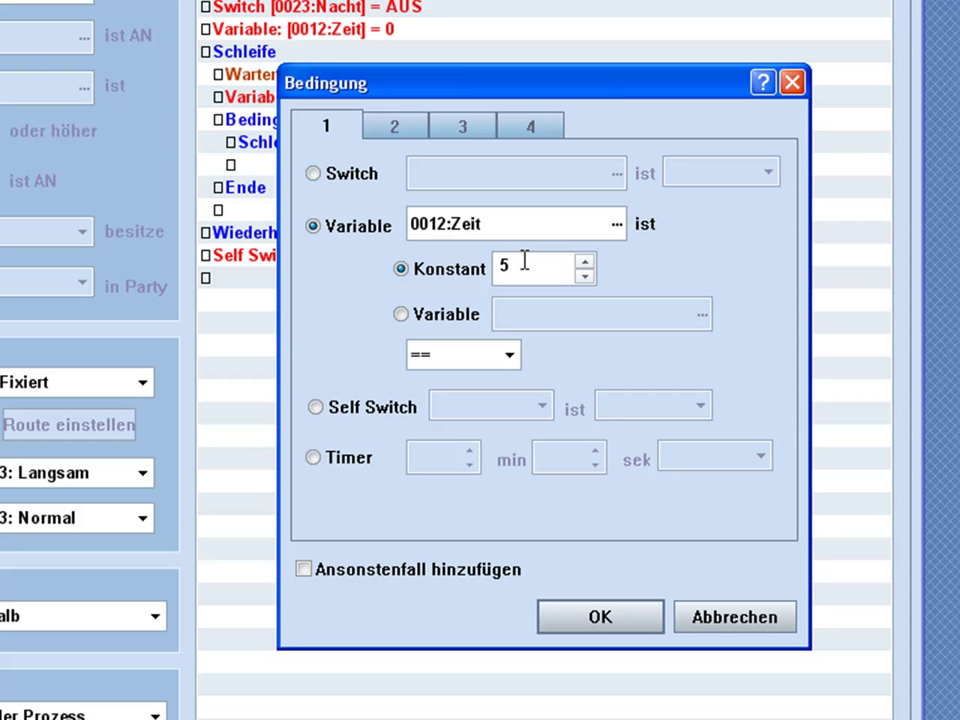
{"action": "double_click", "coordinate": [518, 268]}
{"action": "type", "text": "1080"}
{"action": "key", "text": "BackSpace"}
{"action": "key", "text": "BackSpace"}
{"action": "key", "text": "BackSpace"}
{"action": "key", "text": "BackSpace"}
{"action": "type", "text": "6000"}
{"action": "key", "text": "BackSpace"}
{"action": "left_click", "coordinate": [745, 615]}
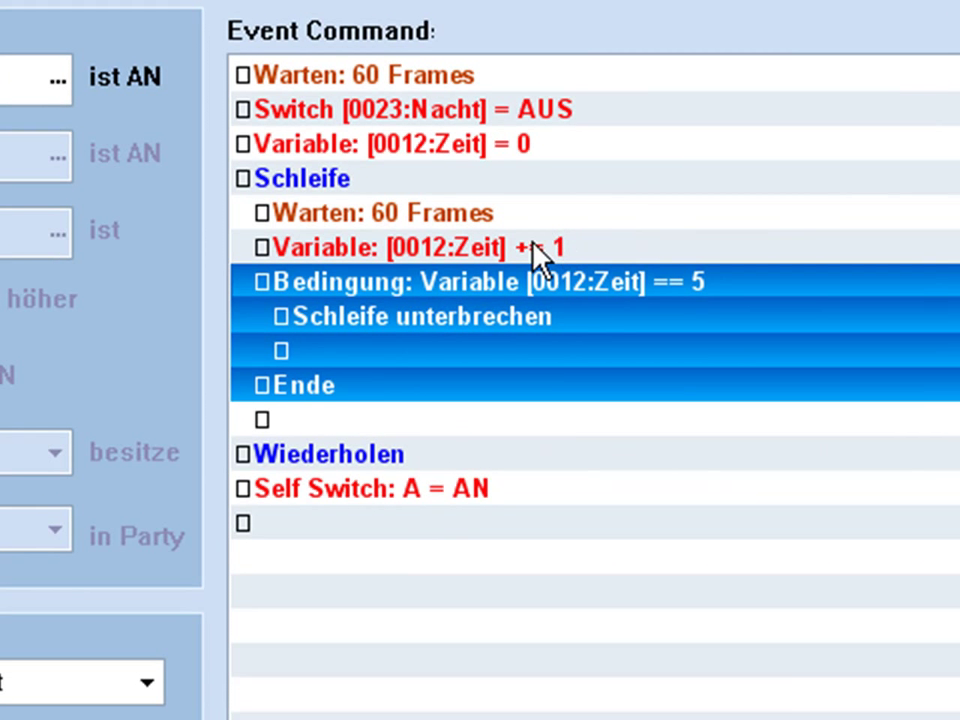
Review the loop's counting, waiting and break commands and the Self Switch A command on page 1
{"action": "left_click", "coordinate": [505, 250]}
{"action": "left_click", "coordinate": [508, 284]}
{"action": "left_click", "coordinate": [432, 221]}
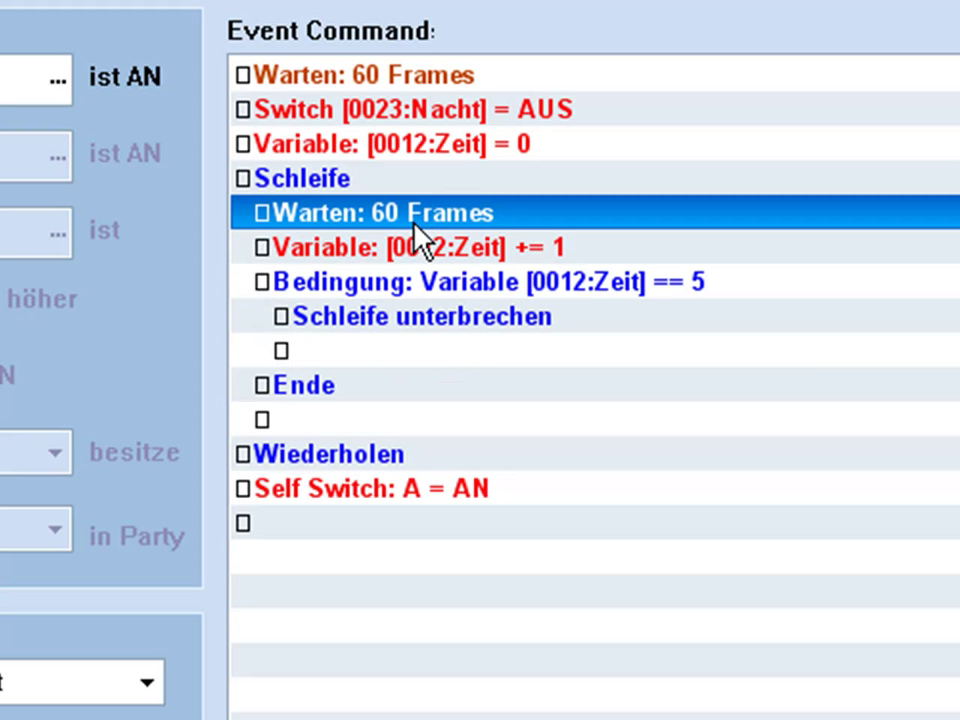
{"action": "left_click", "coordinate": [435, 318]}
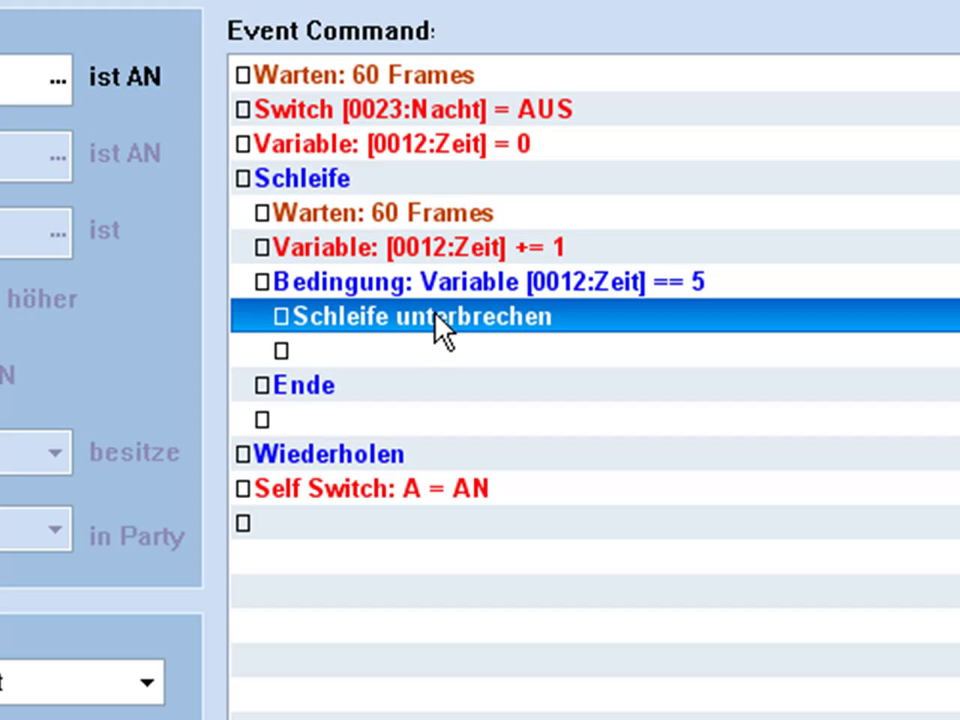
{"action": "left_click", "coordinate": [305, 486]}
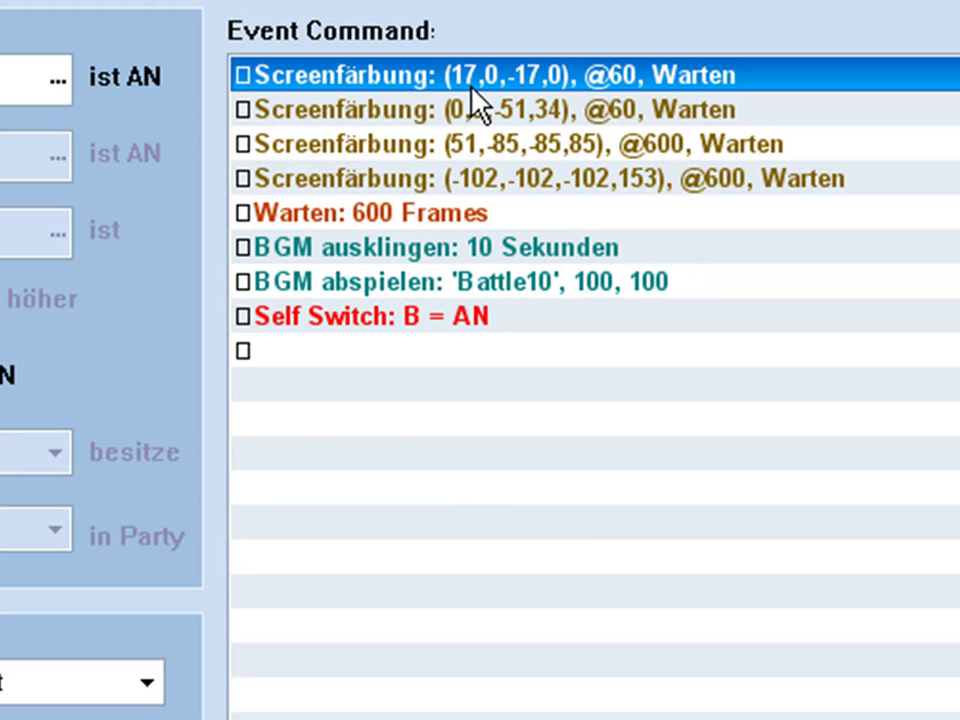
Review the screen tint commands on page 2 of TimerTag and look up Färbung among the available event commands
{"action": "left_click", "coordinate": [483, 112]}
{"action": "left_click", "coordinate": [484, 146]}
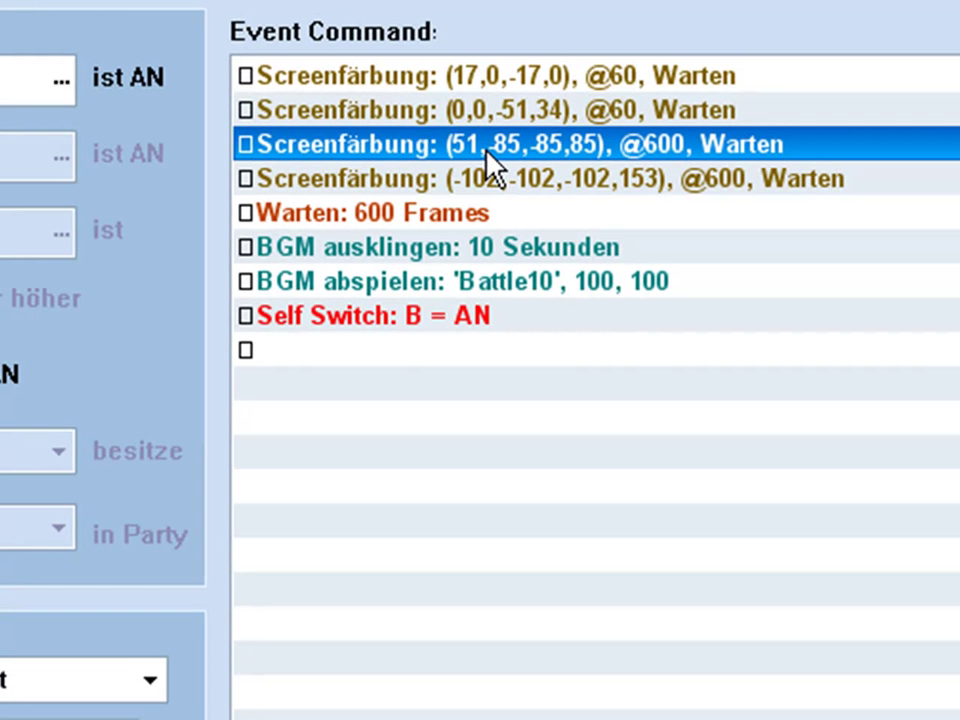
{"action": "left_click", "coordinate": [571, 213]}
{"action": "key", "text": "Insert"}
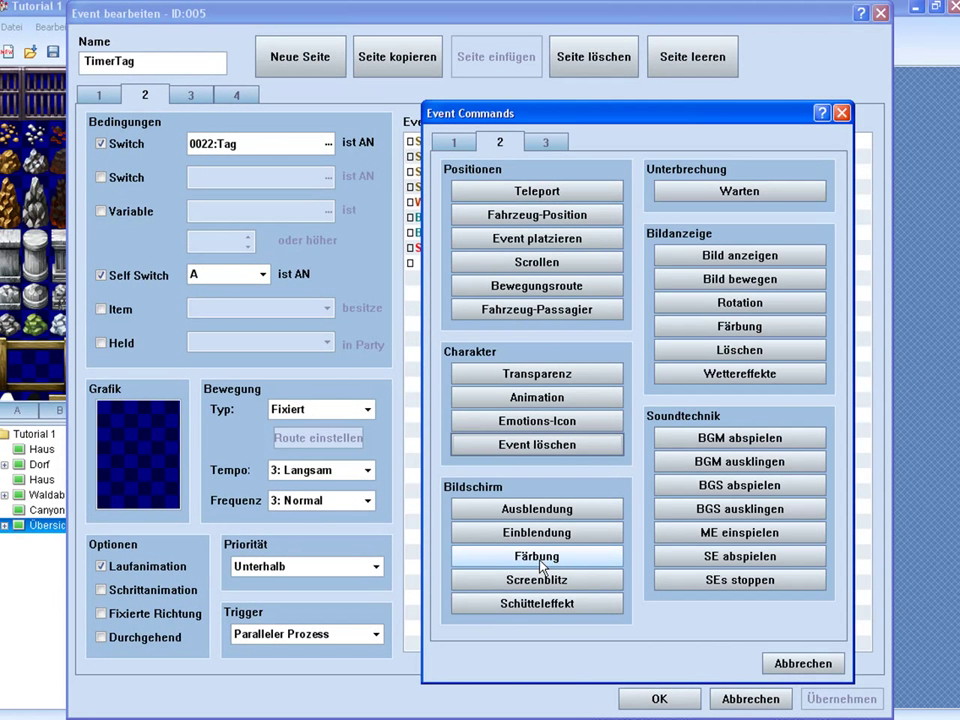
{"action": "left_click", "coordinate": [792, 662]}
Go through all four Screenfärbung commands and the 600-frame wait on page 2 in order
{"action": "left_click", "coordinate": [570, 141]}
{"action": "left_click", "coordinate": [570, 157]}
{"action": "left_click", "coordinate": [572, 171]}
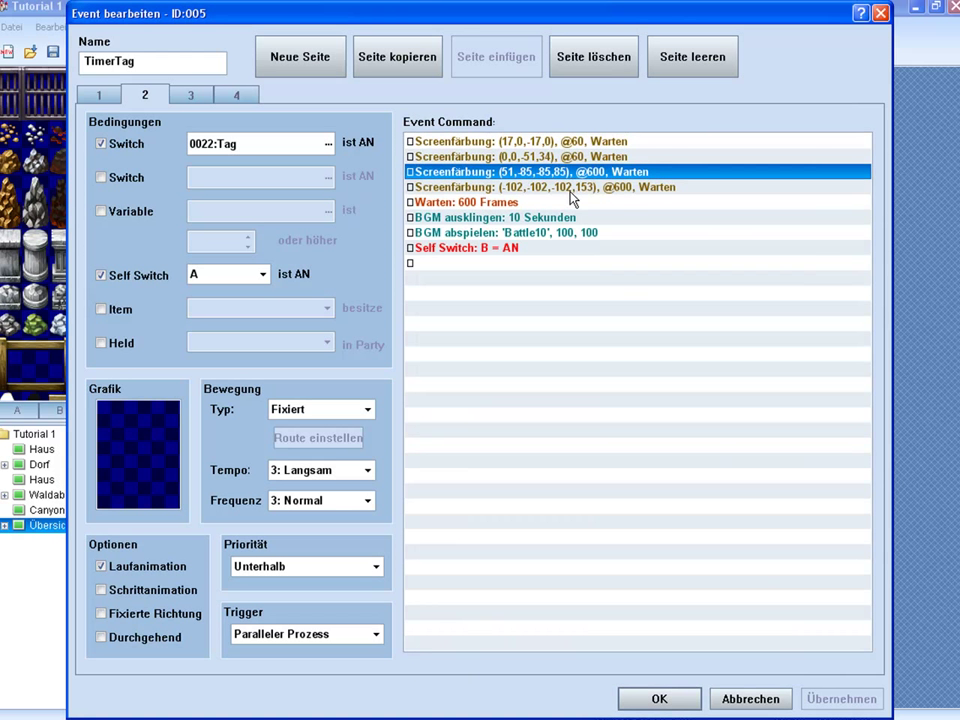
{"action": "left_click", "coordinate": [570, 188]}
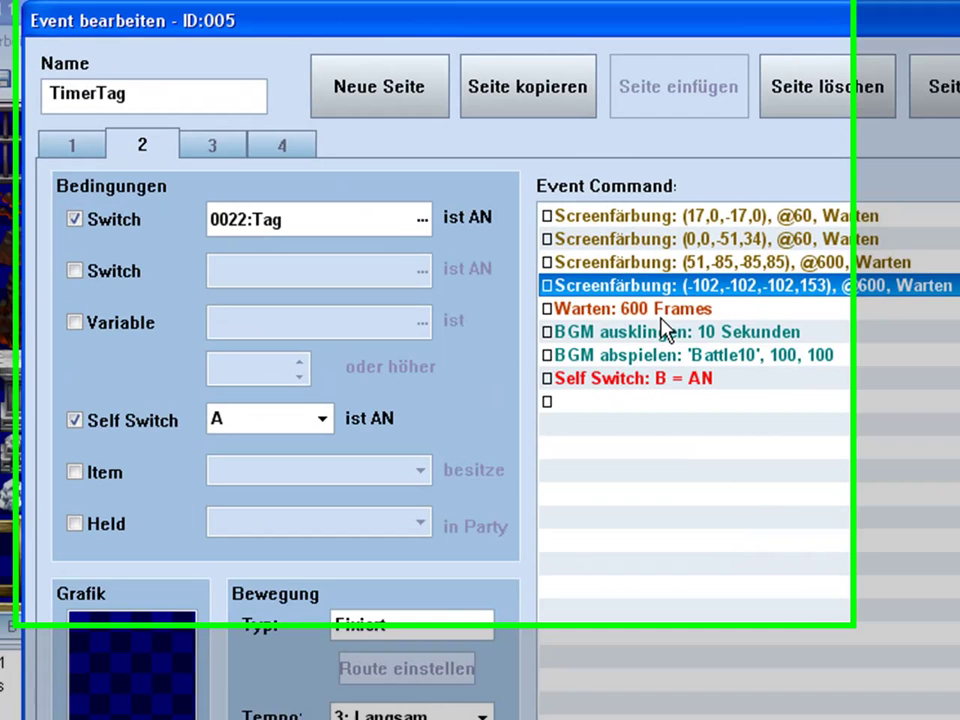
{"action": "left_click", "coordinate": [483, 203]}
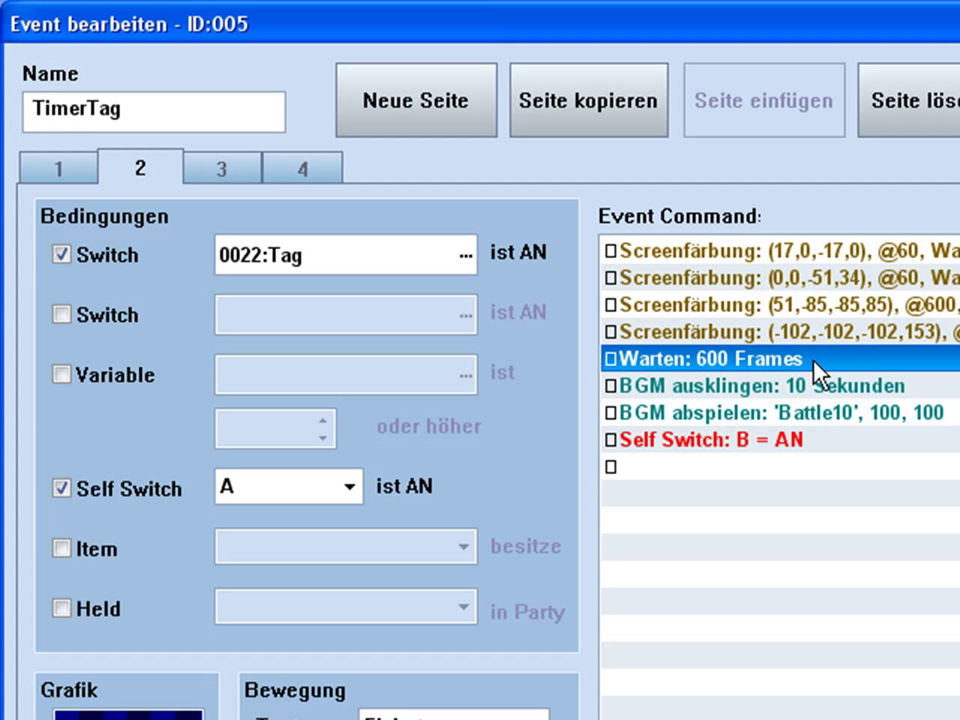
Examine the BGM fade-out, the Battle10 playback settings and the Self Switch B command on page 2
{"action": "left_click", "coordinate": [705, 392]}
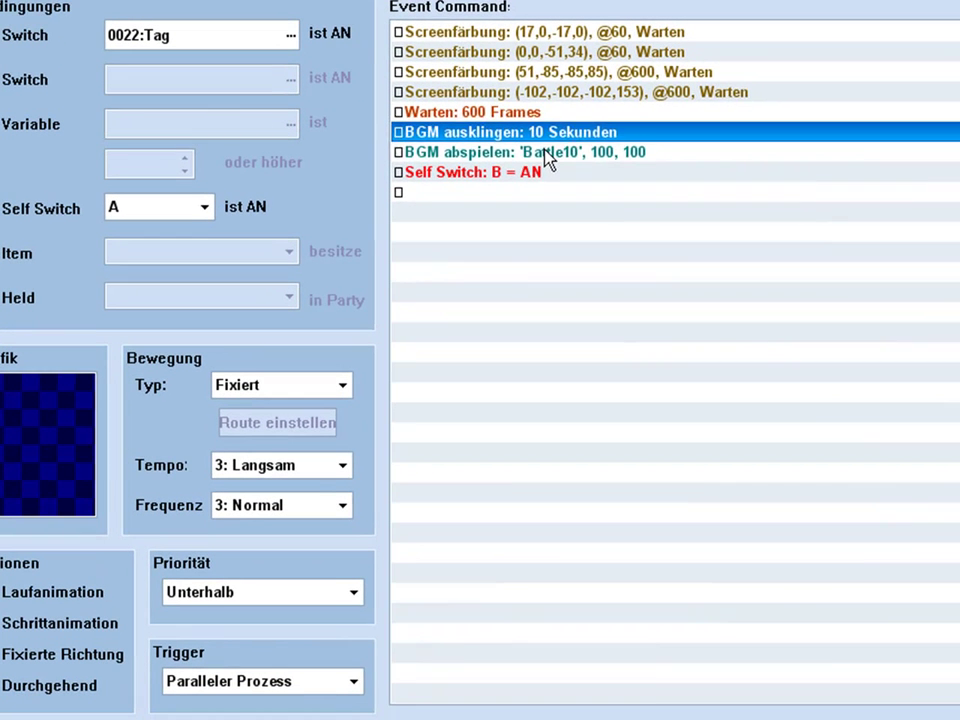
{"action": "double_click", "coordinate": [810, 414]}
{"action": "left_click", "coordinate": [765, 125]}
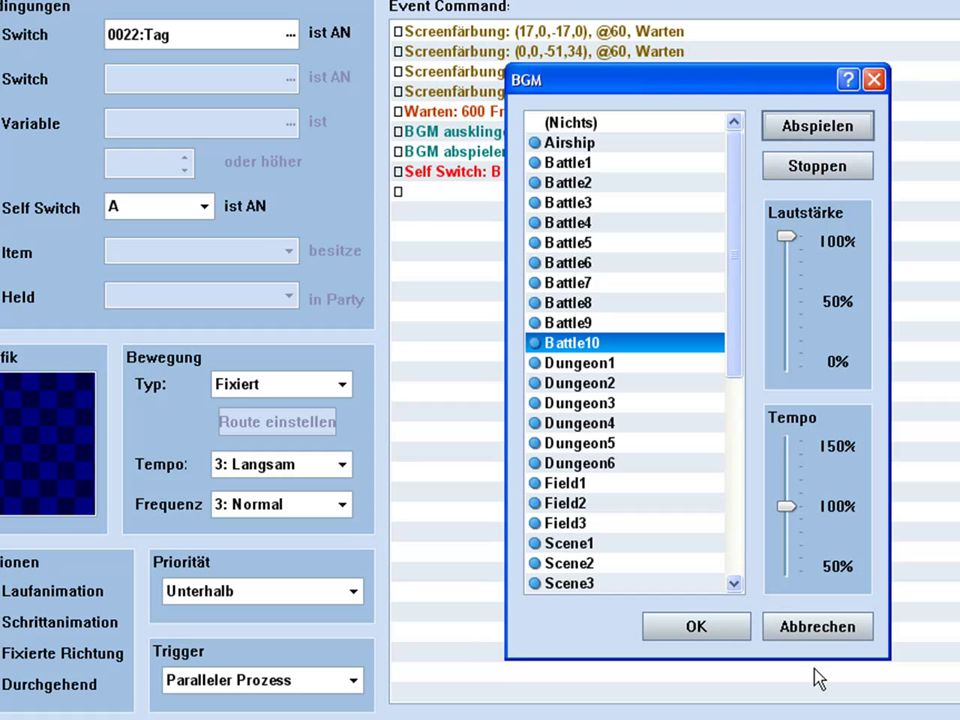
{"action": "left_click", "coordinate": [820, 627]}
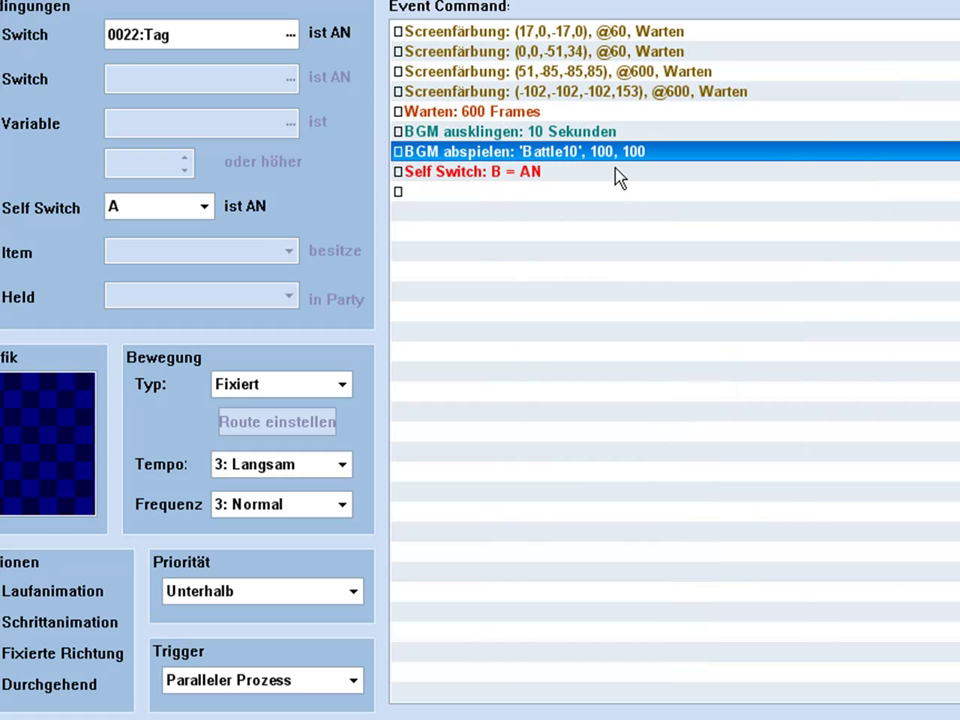
{"action": "double_click", "coordinate": [563, 165]}
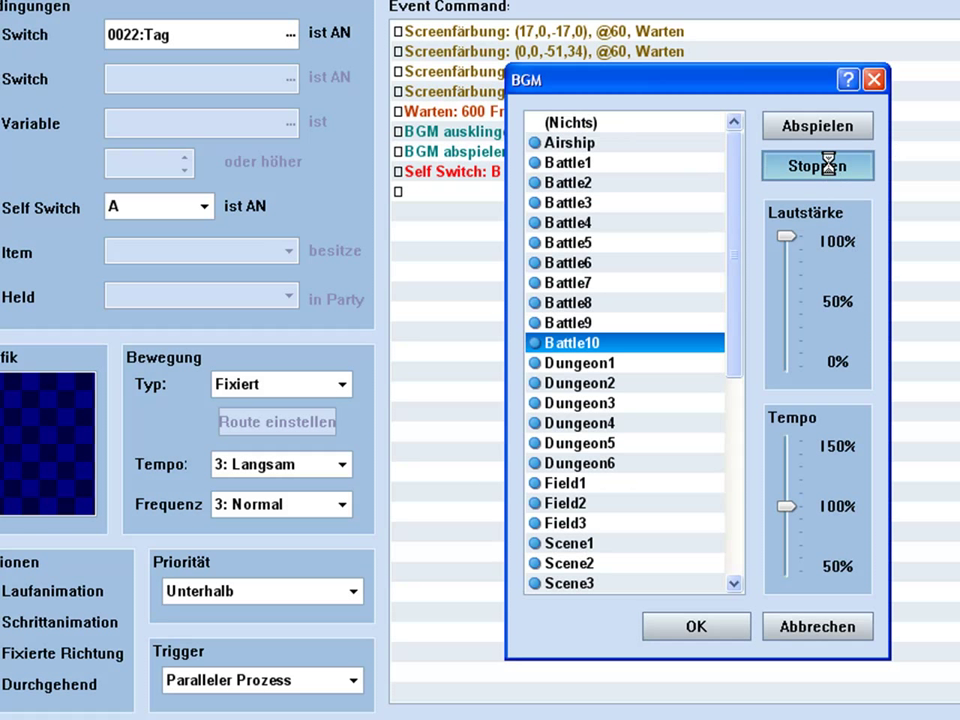
{"action": "left_click", "coordinate": [876, 78]}
{"action": "left_click", "coordinate": [515, 173]}
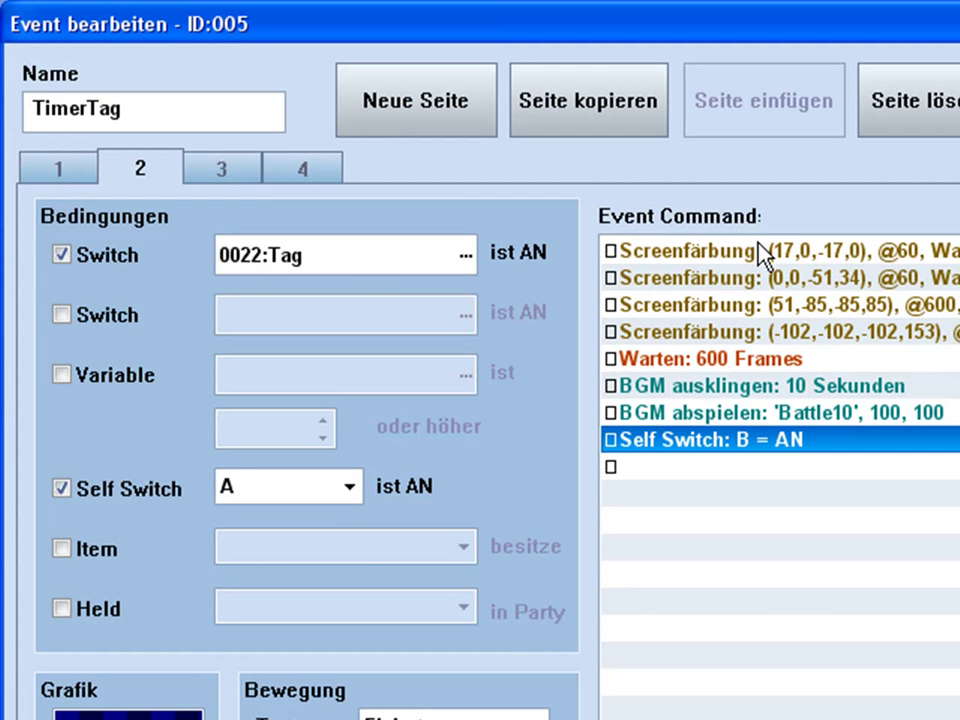
Switch to page 3 of TimerTag and examine the emotion icon, 60-frame wait and StarlitSky picture commands
{"action": "left_click", "coordinate": [220, 175]}
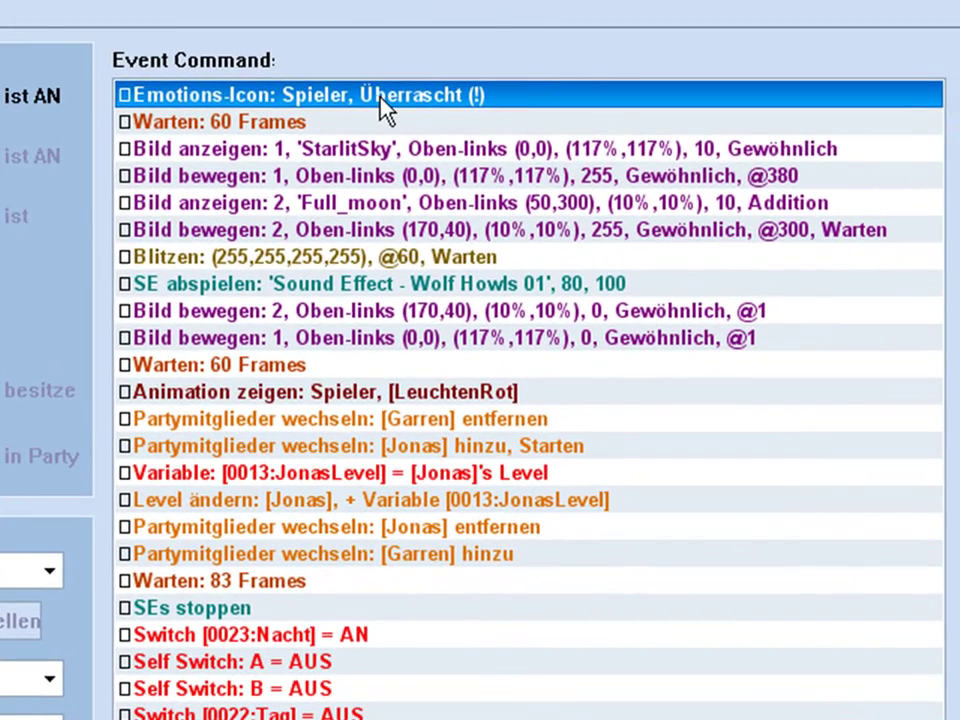
{"action": "left_click", "coordinate": [215, 124]}
{"action": "left_click", "coordinate": [263, 150]}
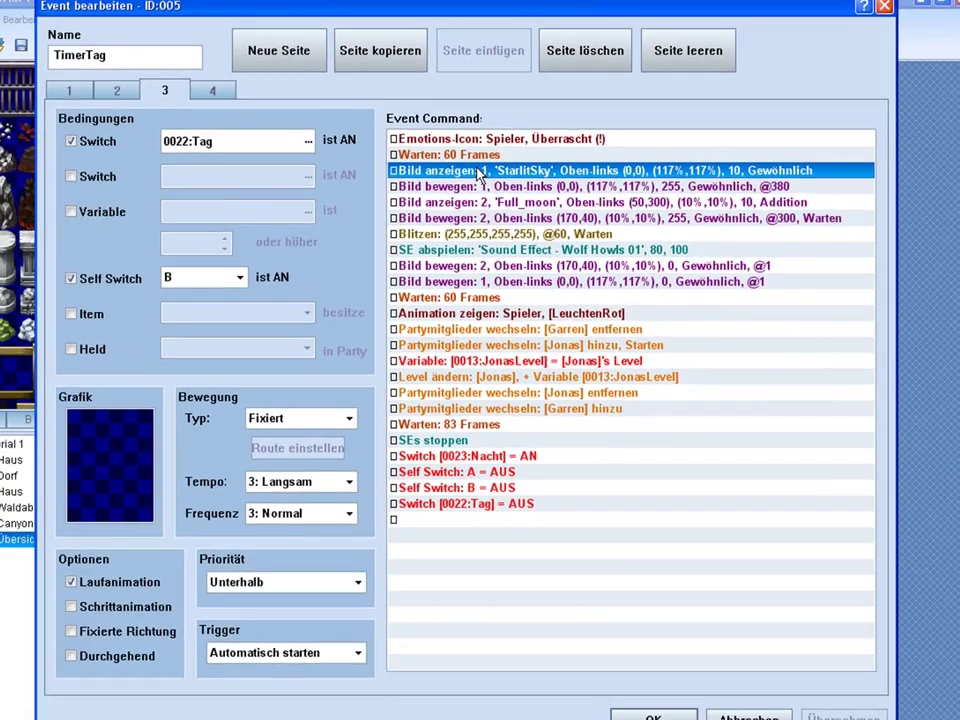
Start inserting a new Bild anzeigen command on page 3 and check which pictures can be chosen as its graphic
{"action": "key", "text": "Insert"}
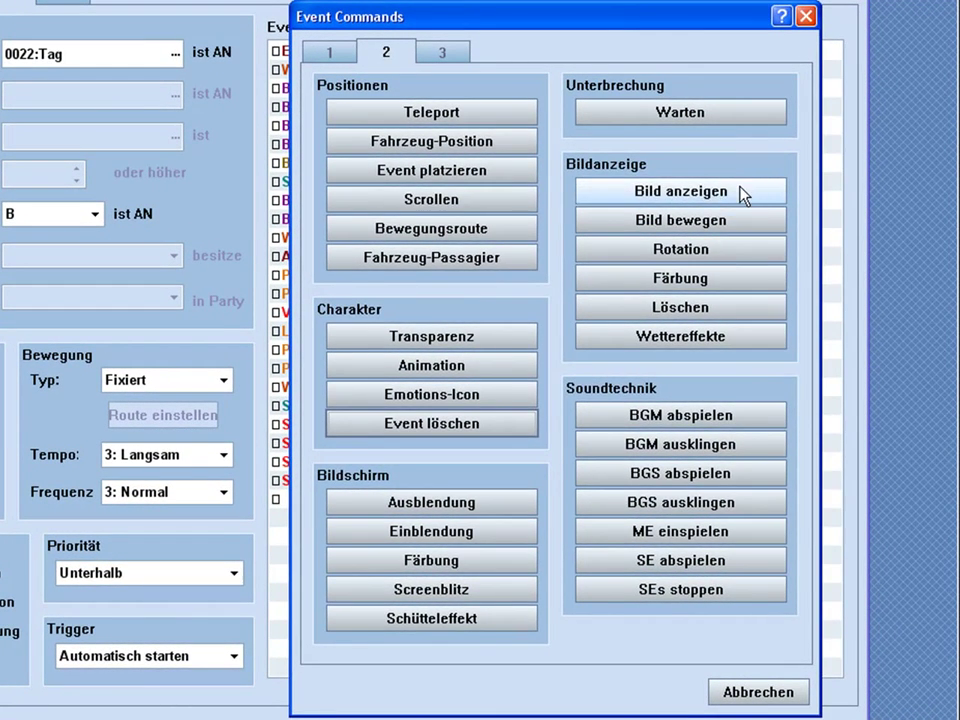
{"action": "left_click", "coordinate": [741, 191]}
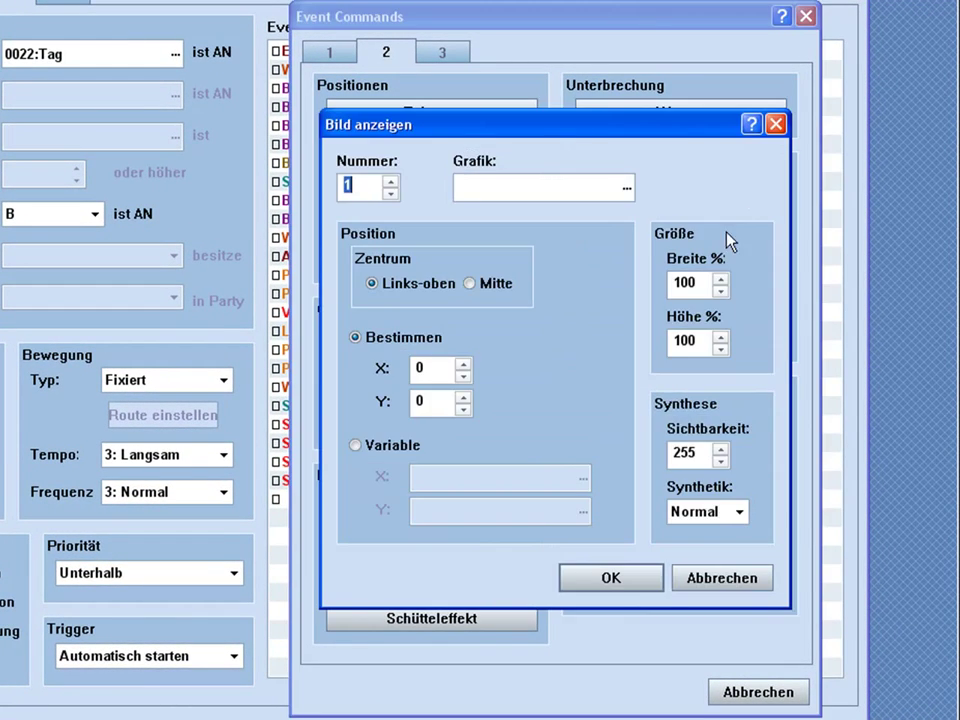
{"action": "left_click", "coordinate": [627, 189]}
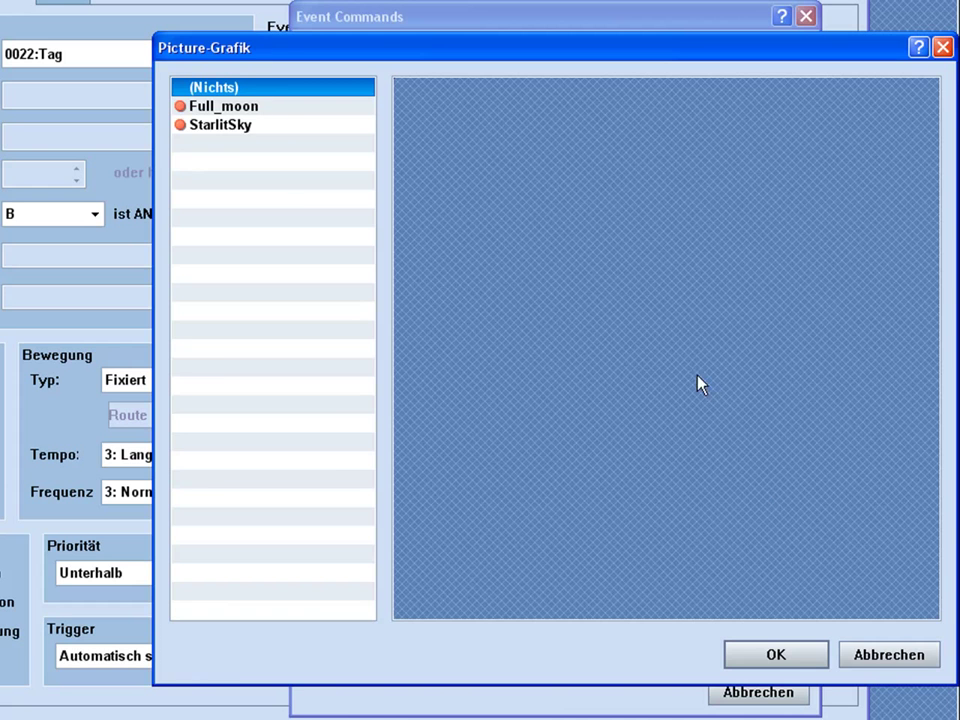
{"action": "left_click", "coordinate": [887, 652]}
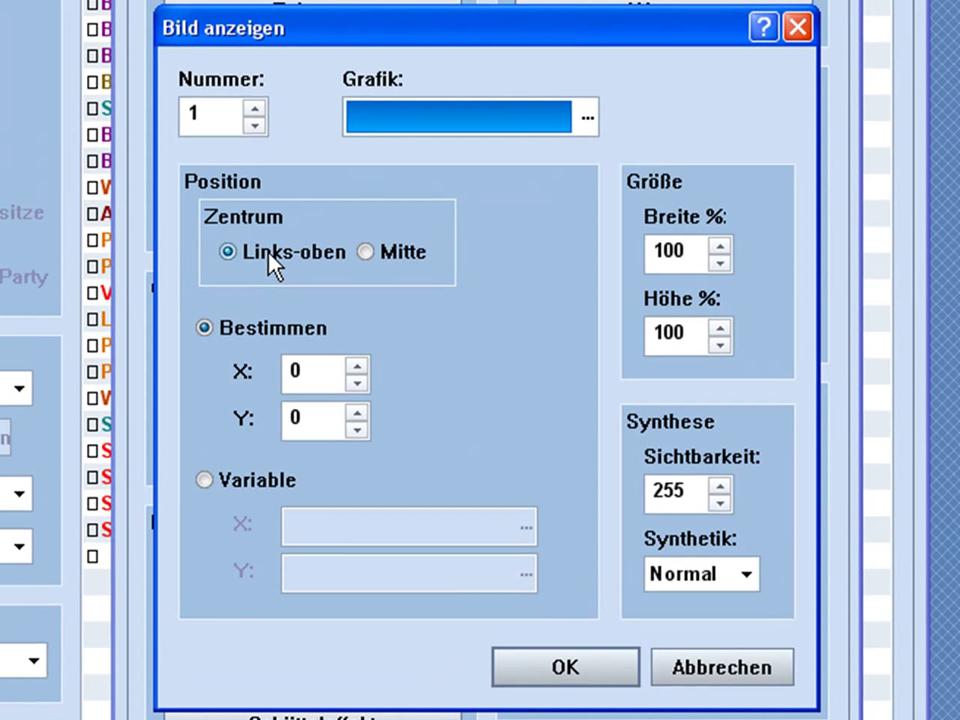
Go through the Zentrum, Größe, Sichtbarkeit and Synthetik options of Bild anzeigen, and cancel without adding the command
{"action": "left_click", "coordinate": [389, 253]}
{"action": "left_click", "coordinate": [268, 251]}
{"action": "left_click", "coordinate": [393, 252]}
{"action": "left_click", "coordinate": [251, 254]}
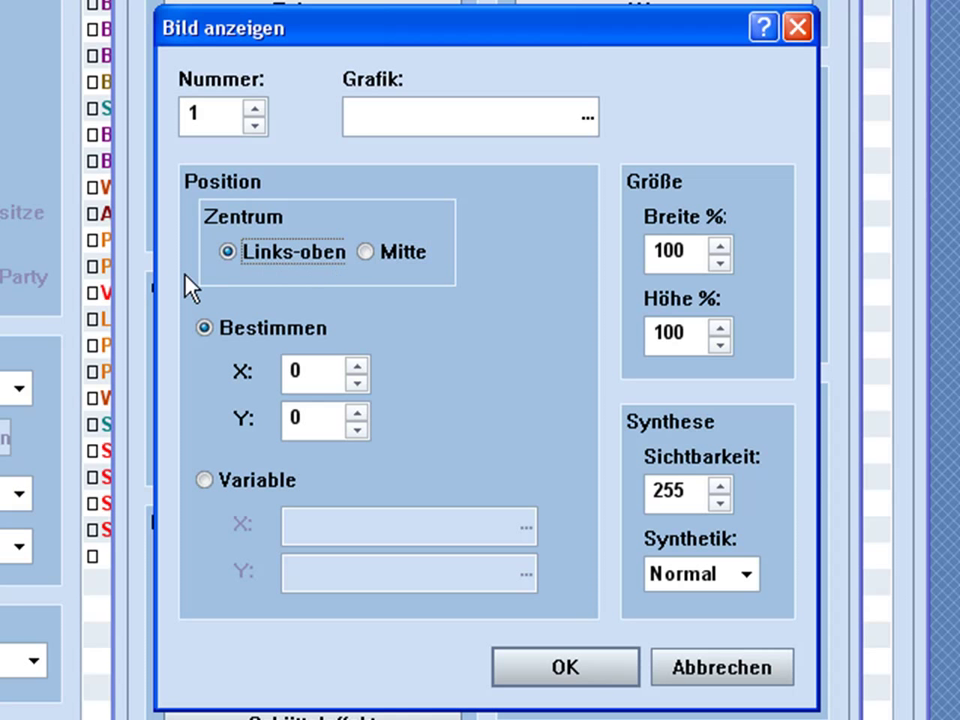
{"action": "double_click", "coordinate": [685, 250]}
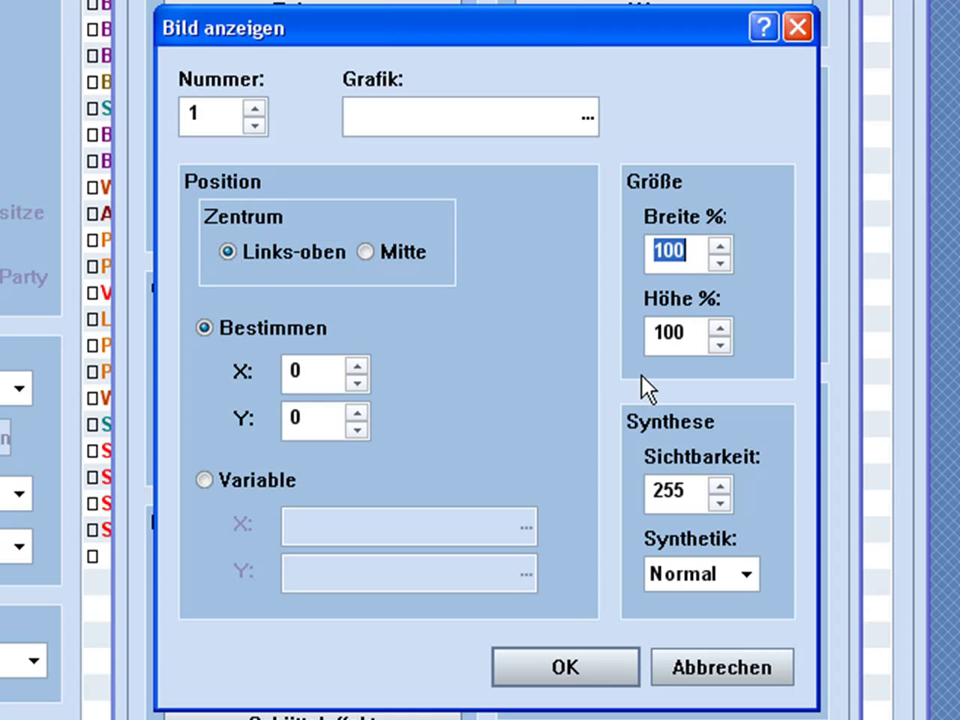
{"action": "double_click", "coordinate": [668, 490]}
{"action": "left_click", "coordinate": [697, 585]}
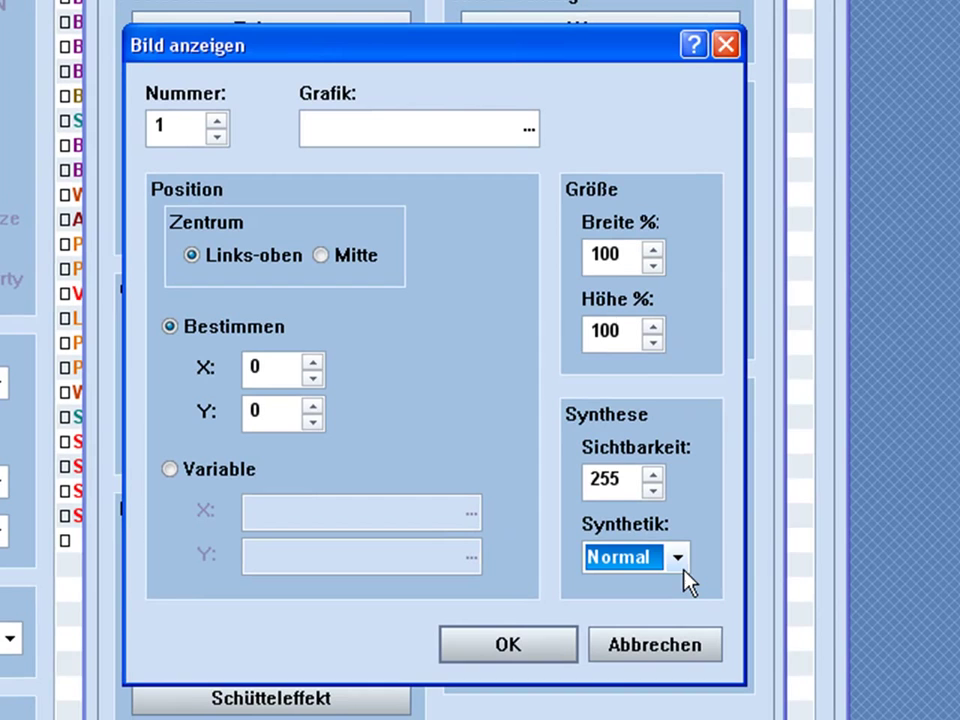
{"action": "left_click", "coordinate": [660, 648]}
Look at the settings of the Bild bewegen, Rotation and Färbung picture commands without adding any of them
{"action": "left_click", "coordinate": [565, 180]}
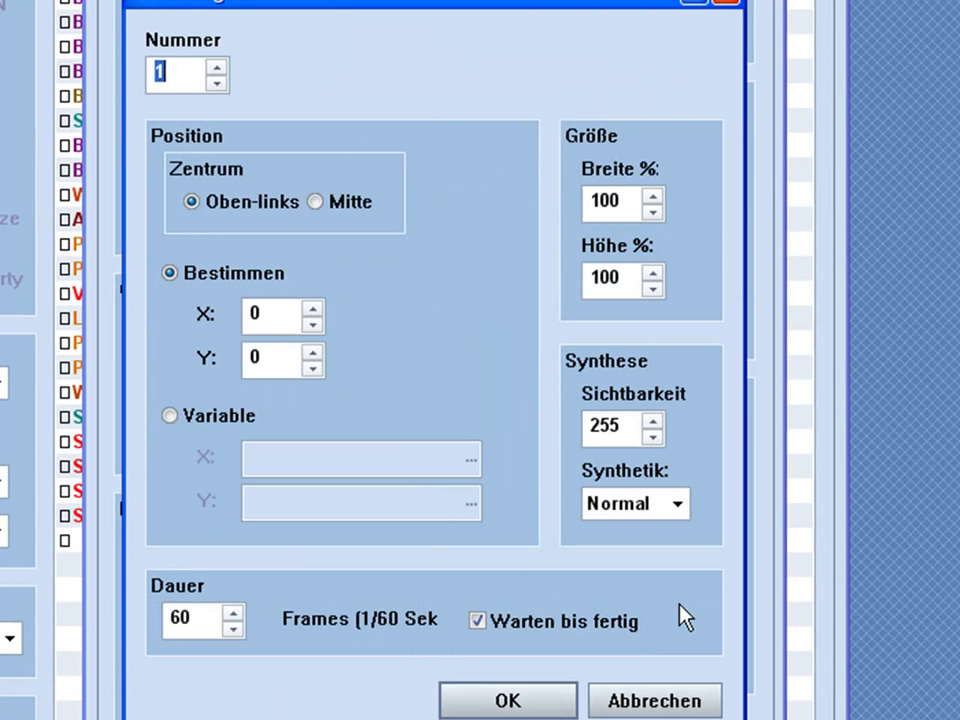
{"action": "left_click", "coordinate": [672, 705]}
{"action": "left_click", "coordinate": [645, 222]}
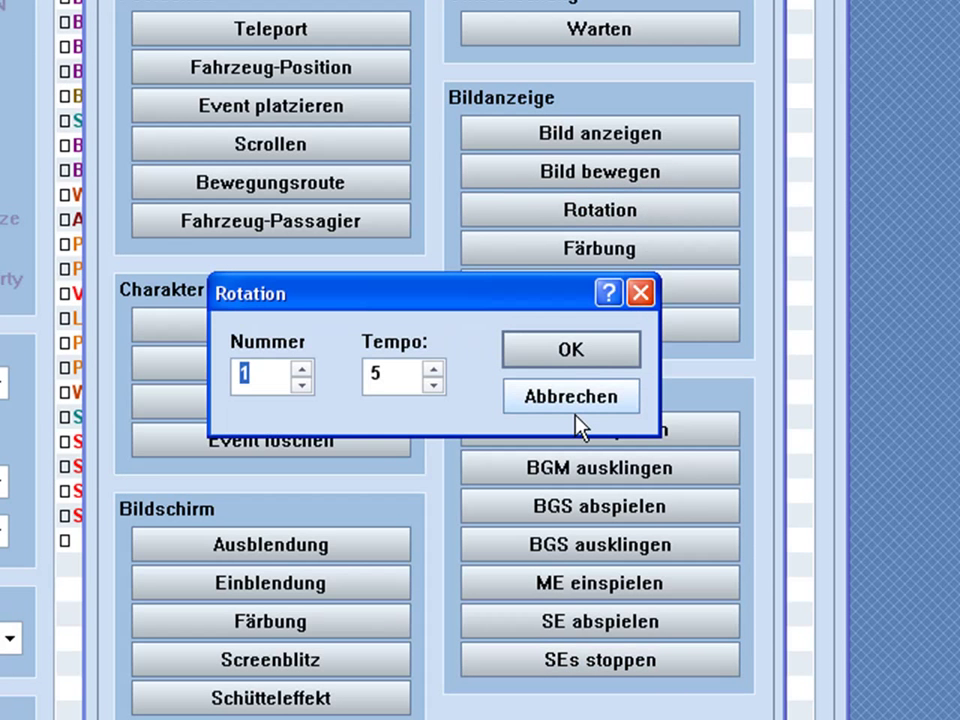
{"action": "left_click", "coordinate": [572, 400]}
{"action": "left_click", "coordinate": [622, 250]}
{"action": "left_click", "coordinate": [662, 618]}
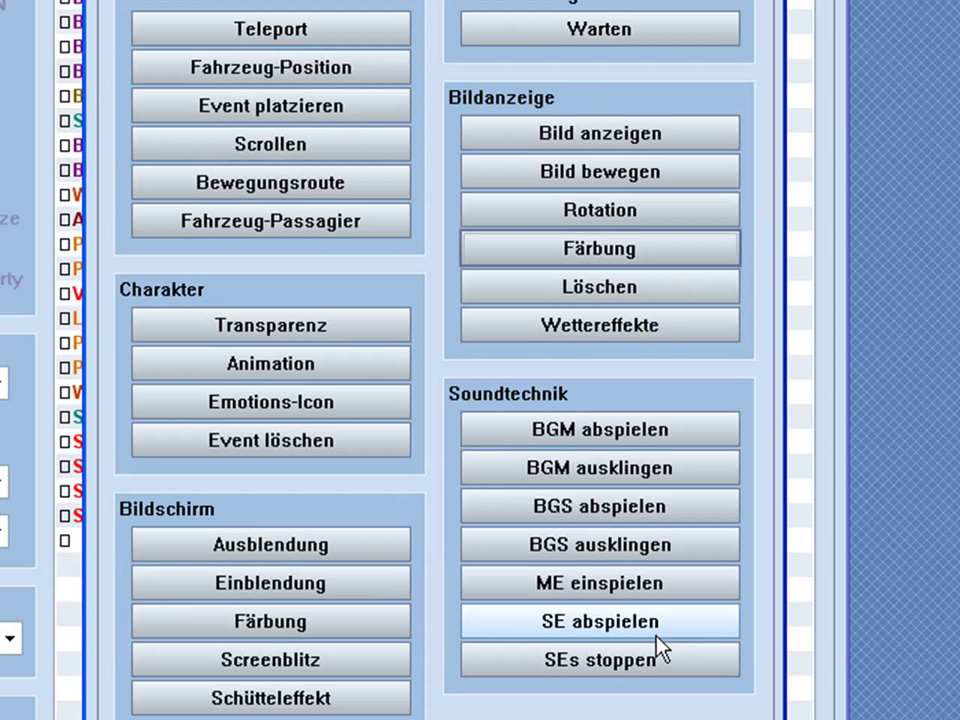
Look at the Löschen and Wettereffekte settings, and leave the TimerTag event without adding a command
{"action": "left_click", "coordinate": [649, 287]}
{"action": "left_click", "coordinate": [555, 410]}
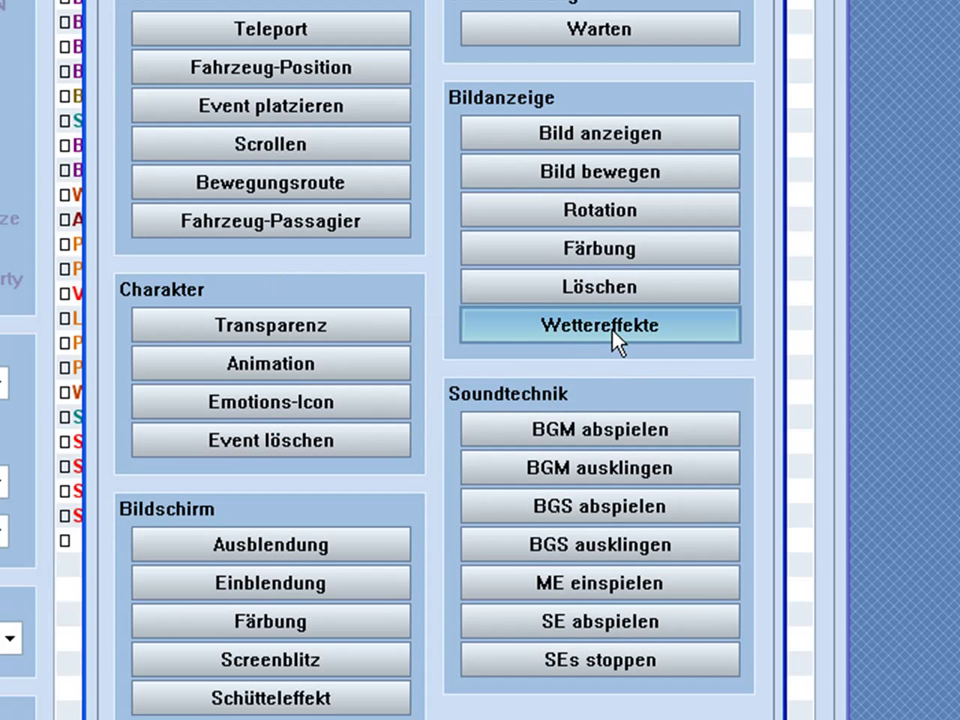
{"action": "left_click", "coordinate": [615, 335]}
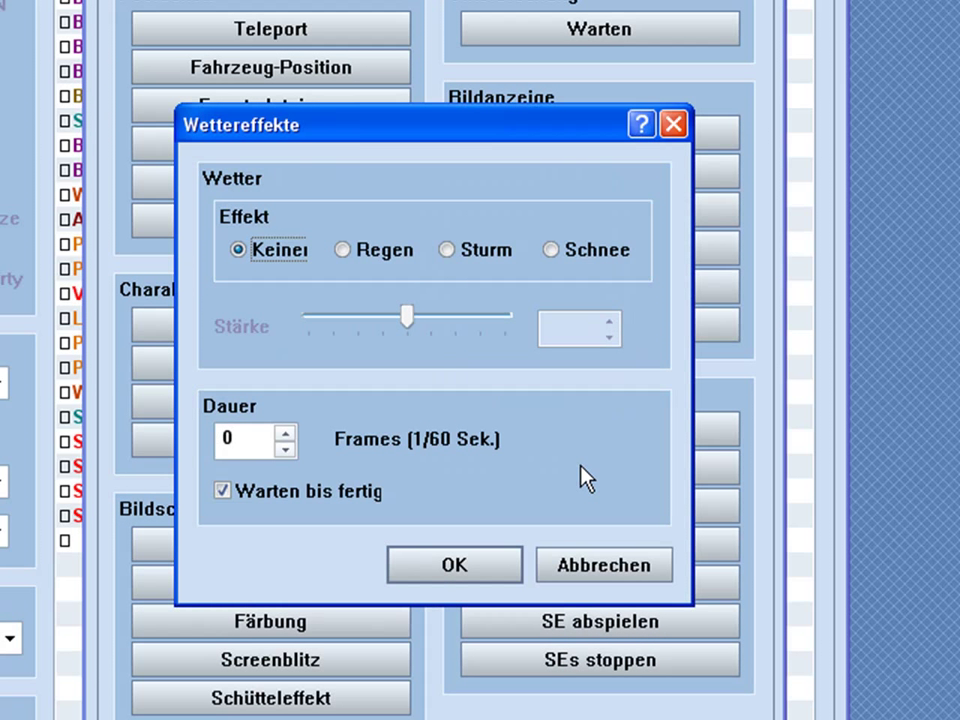
{"action": "left_click", "coordinate": [596, 566]}
{"action": "key", "text": "Escape"}
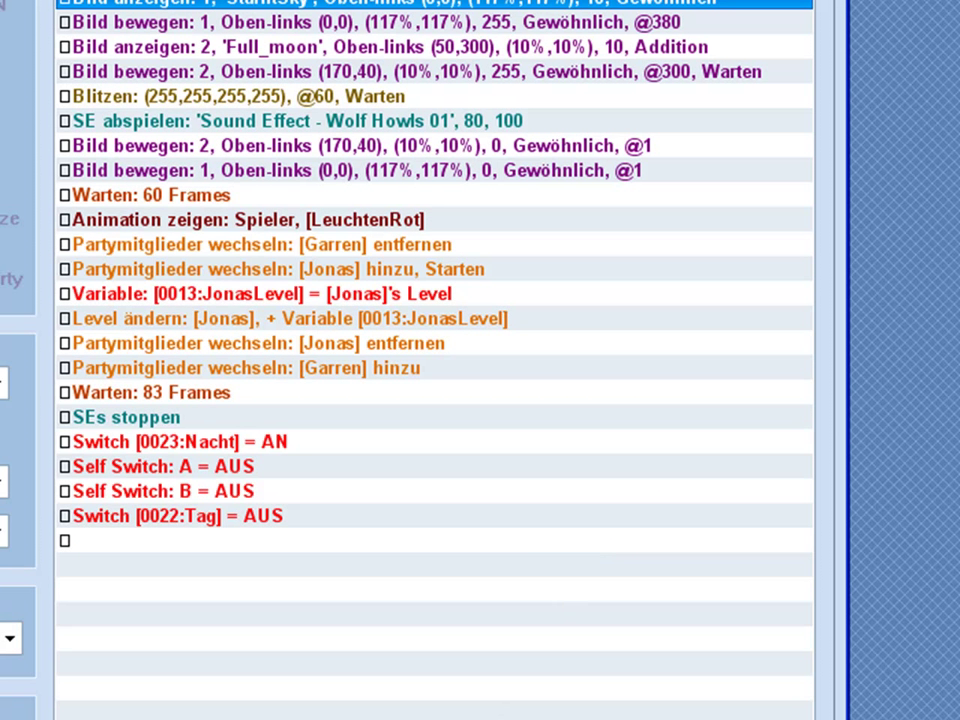
{"action": "key", "text": "Escape"}
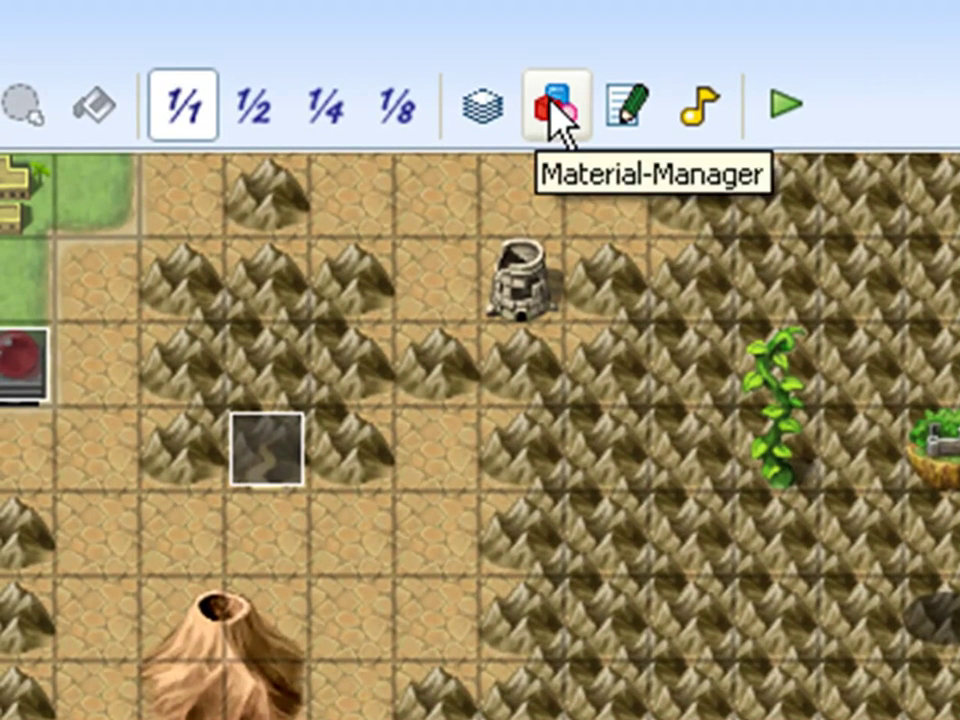
Open the Material-Manager and look through the Audio/SE, Audio/ME, Audio/BGM, Graphics/Faces and Graphics/Animations folders
{"action": "left_click", "coordinate": [556, 118]}
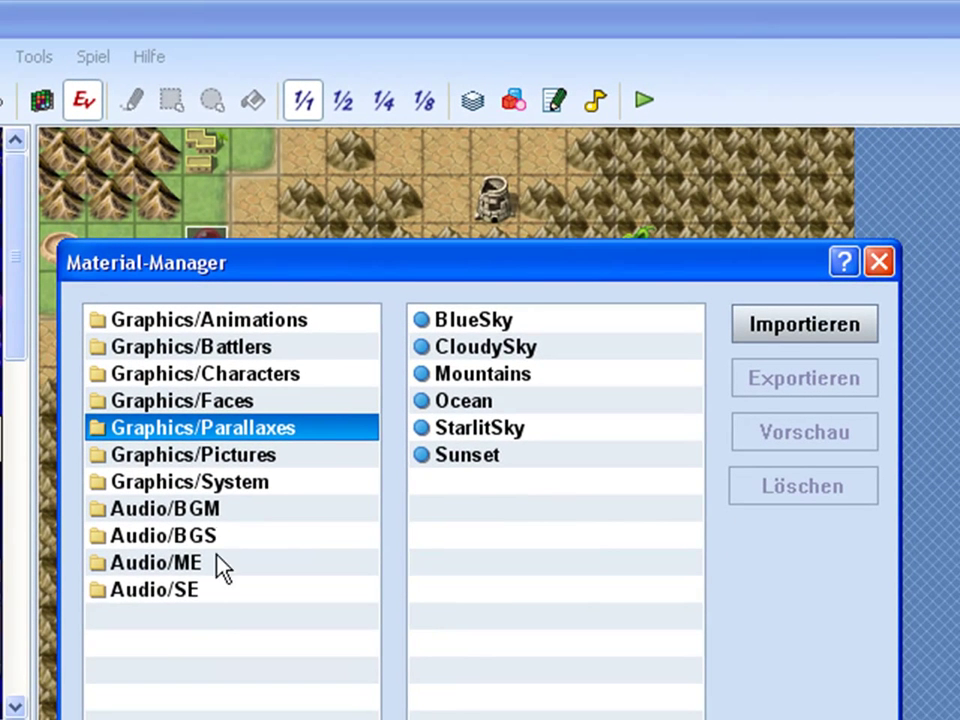
{"action": "left_click", "coordinate": [196, 592]}
{"action": "left_click", "coordinate": [206, 564]}
{"action": "left_click", "coordinate": [222, 510]}
{"action": "left_click", "coordinate": [240, 401]}
{"action": "left_click", "coordinate": [228, 320]}
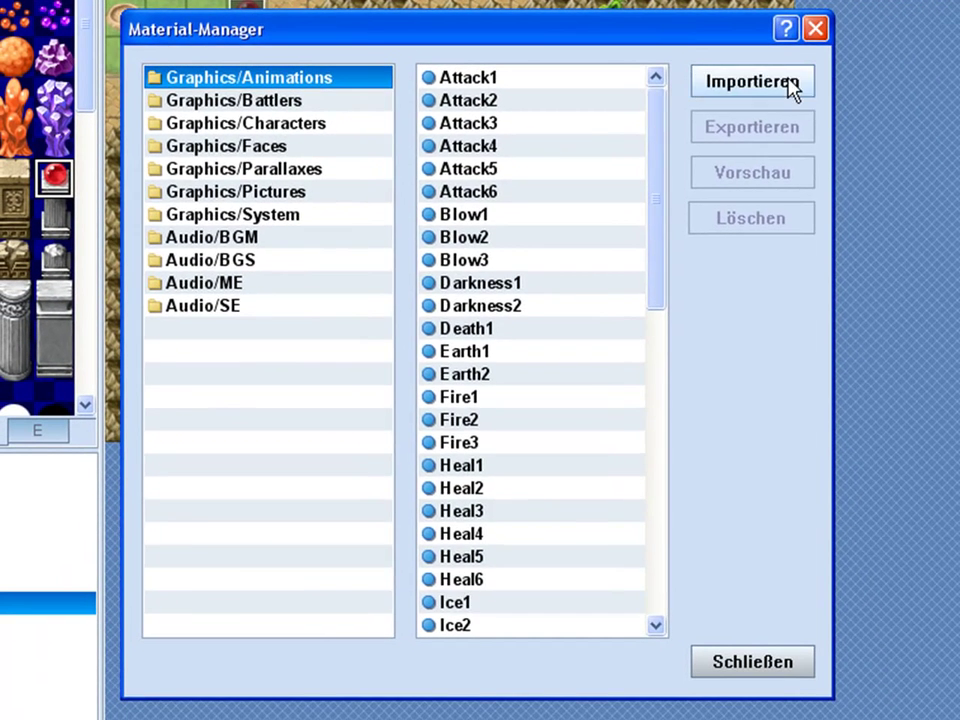
View the import dialogs for Graphics/Animations and Audio/SE without importing a file
{"action": "left_click", "coordinate": [790, 84]}
{"action": "left_click", "coordinate": [773, 589]}
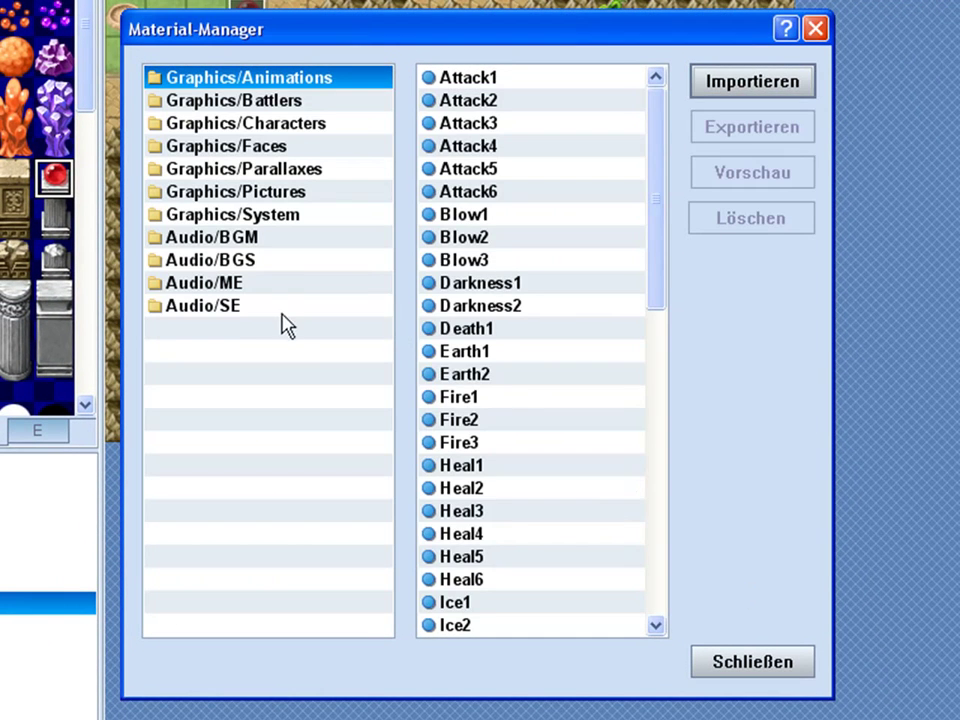
{"action": "left_click", "coordinate": [247, 308]}
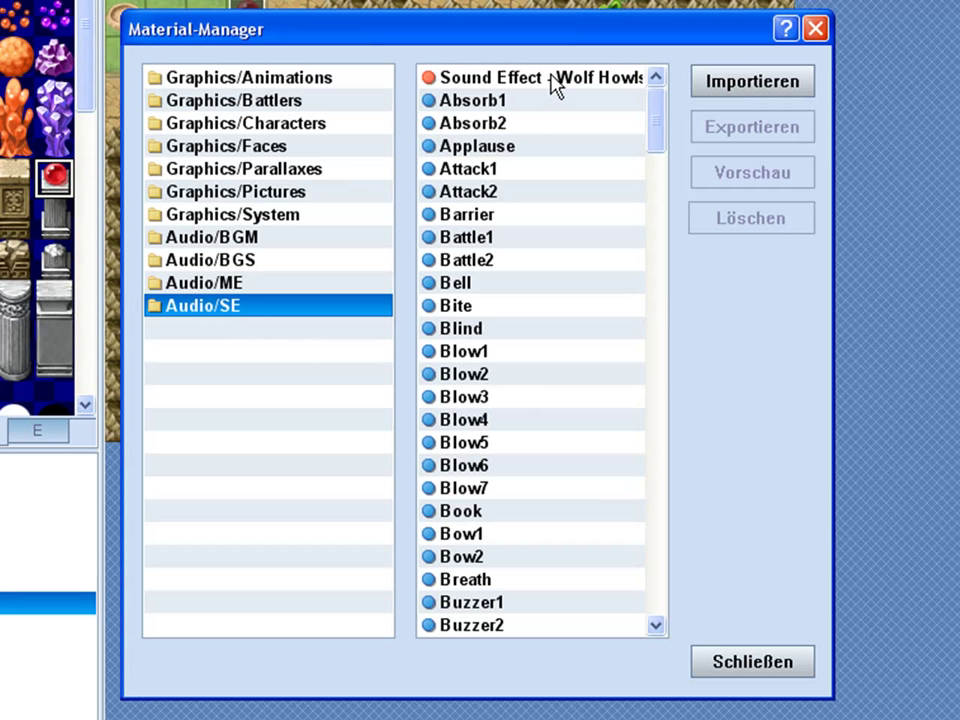
{"action": "left_click", "coordinate": [782, 88]}
{"action": "key", "text": "Escape"}
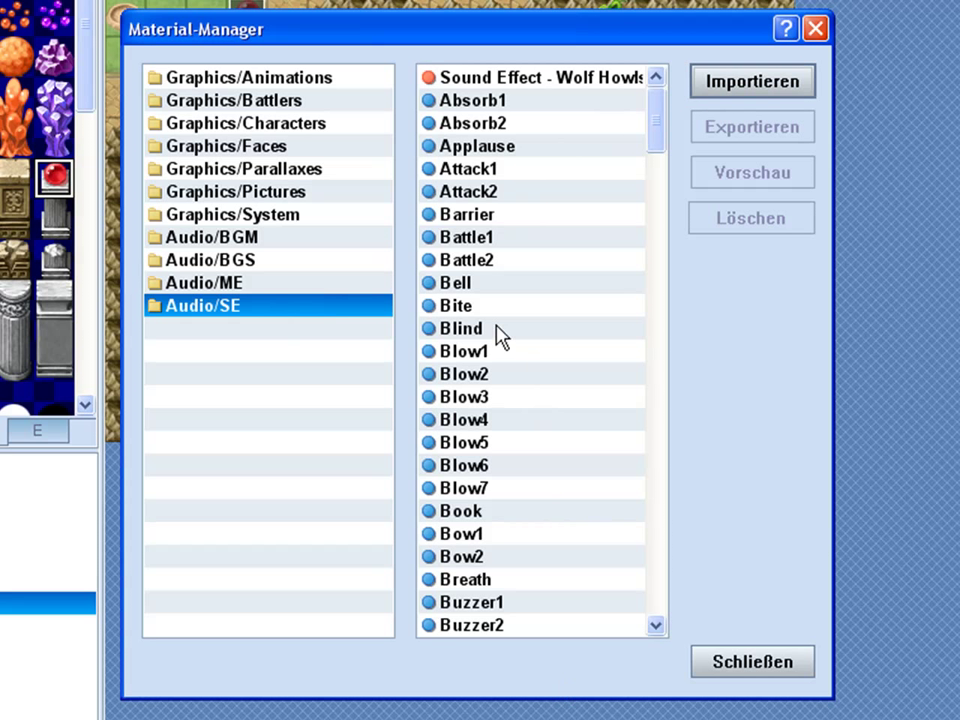
Preview the StarlitSky graphic in Graphics/Parallaxes and export it to the Tutorial #2 folder as StarlitSky
{"action": "left_click", "coordinate": [309, 170]}
{"action": "left_click", "coordinate": [515, 171]}
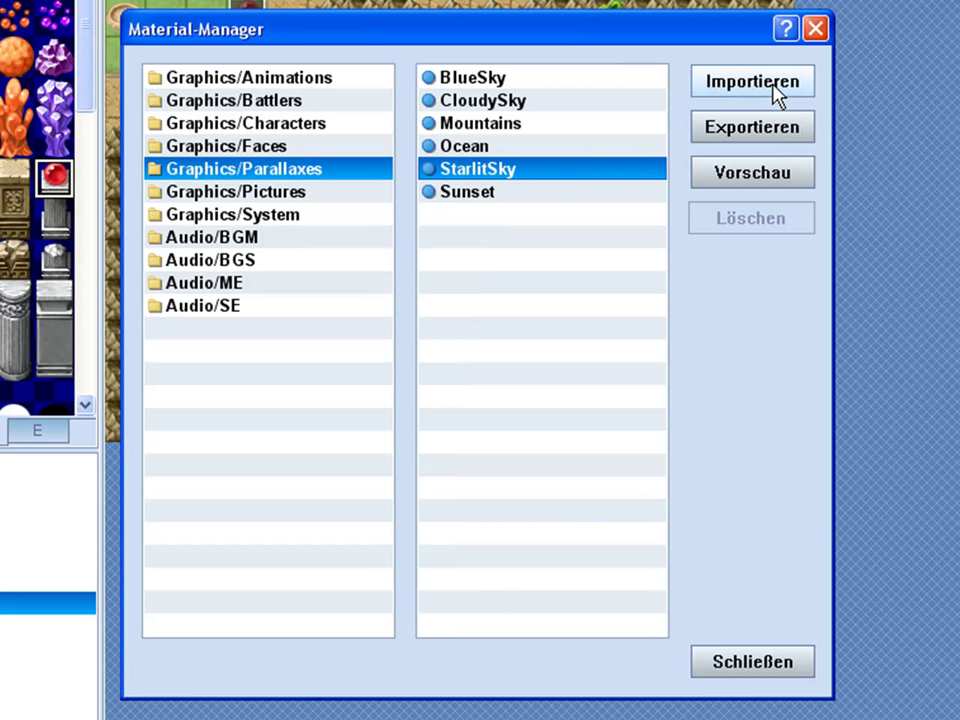
{"action": "left_click", "coordinate": [763, 178]}
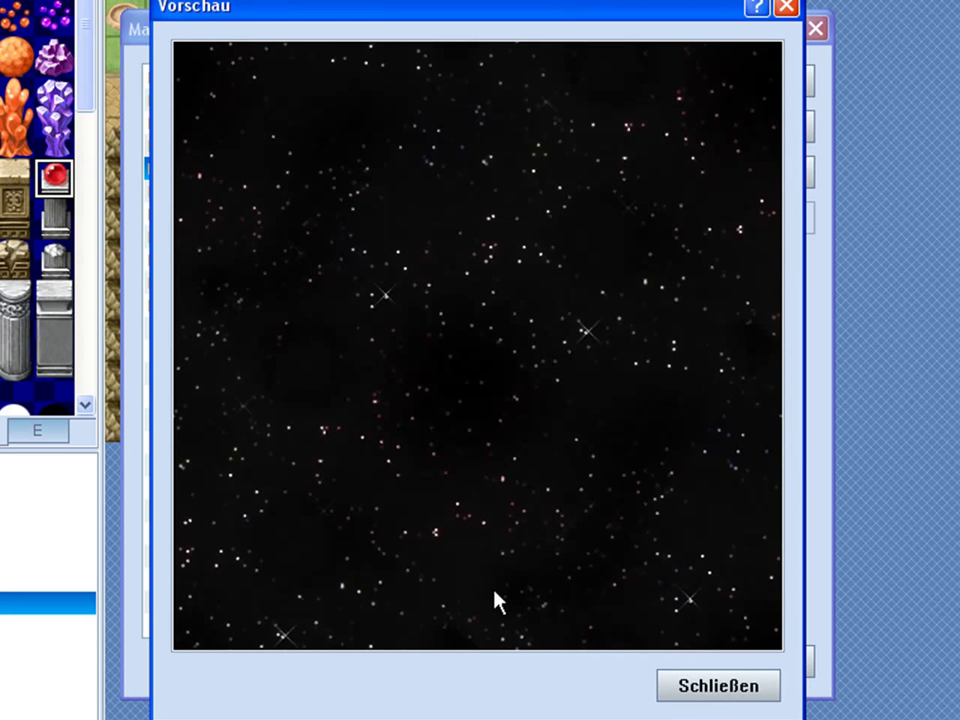
{"action": "left_click", "coordinate": [698, 686]}
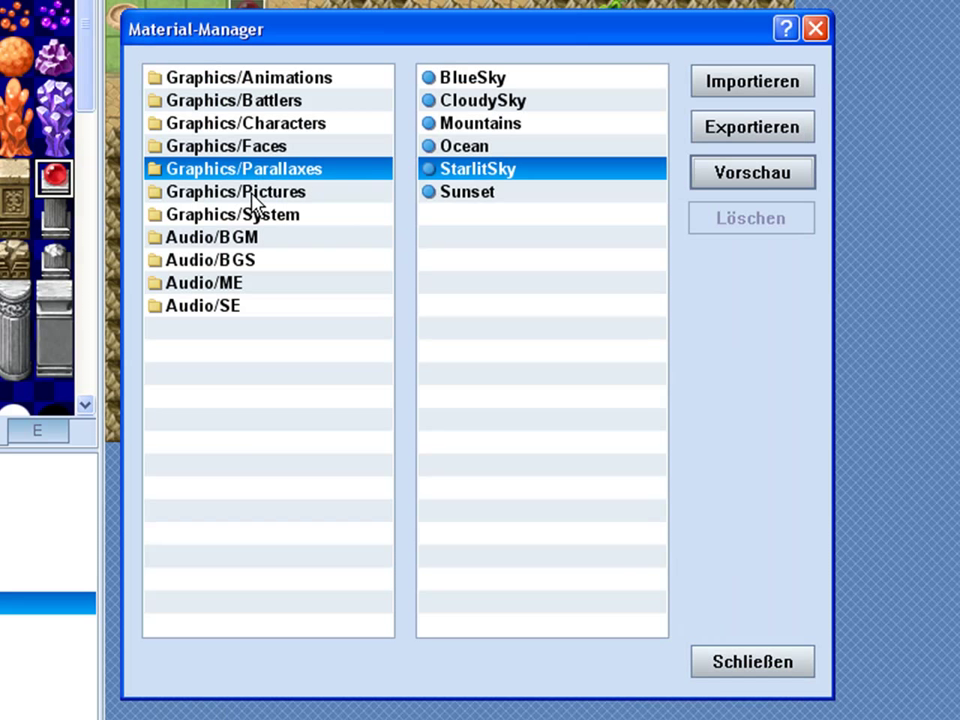
{"action": "left_click", "coordinate": [787, 130]}
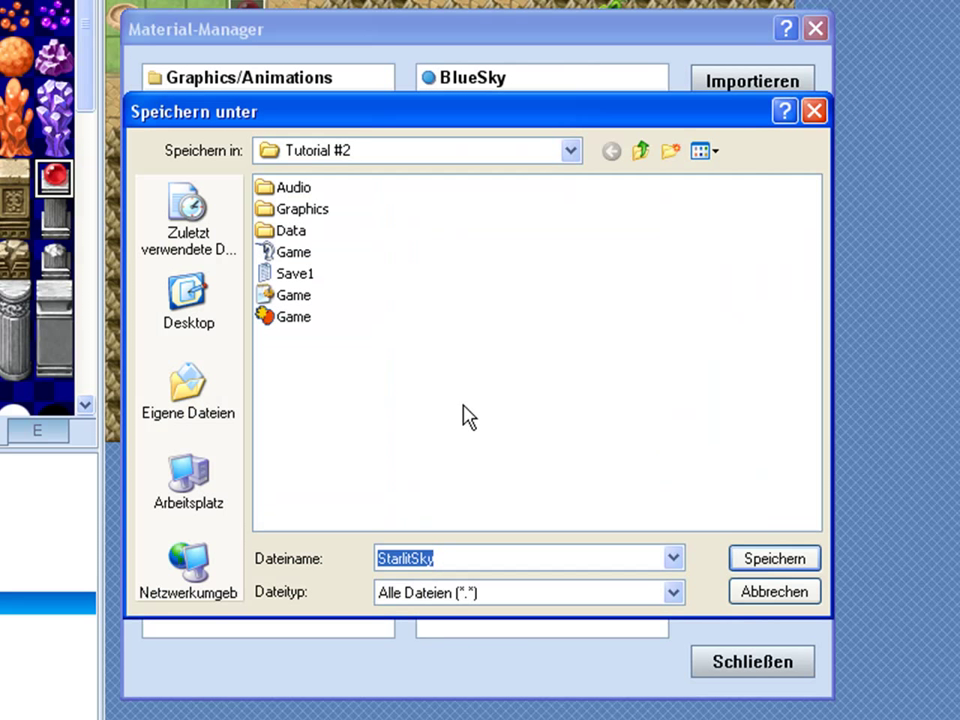
{"action": "left_click", "coordinate": [772, 560]}
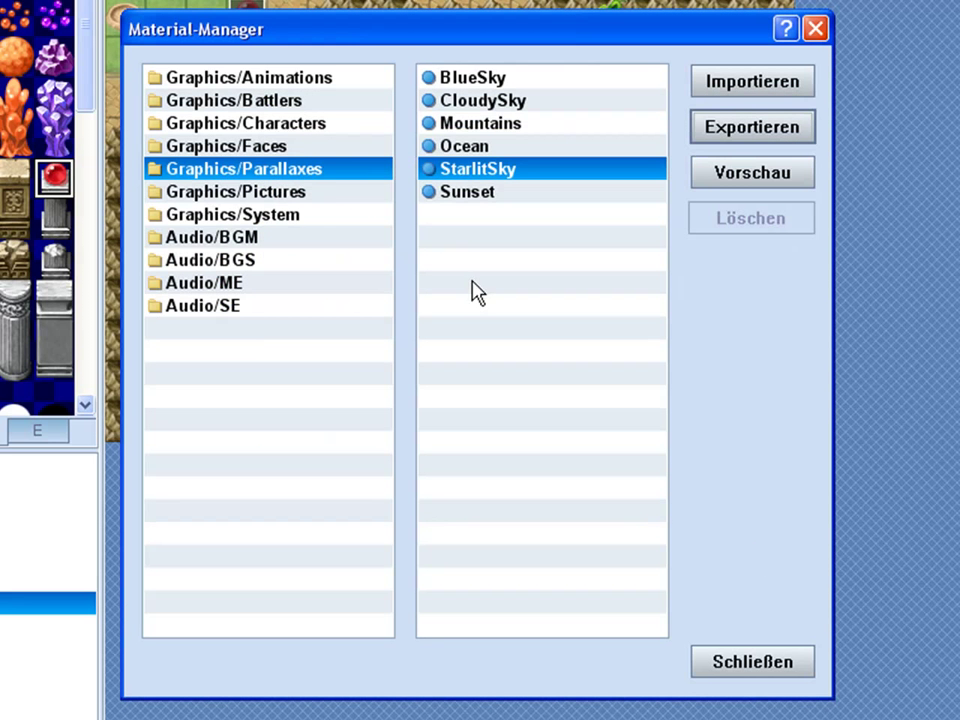
Find the exported StarlitSky file in the import dialog for Graphics/Pictures, and cancel without importing it
{"action": "left_click", "coordinate": [259, 195]}
{"action": "left_click", "coordinate": [766, 89]}
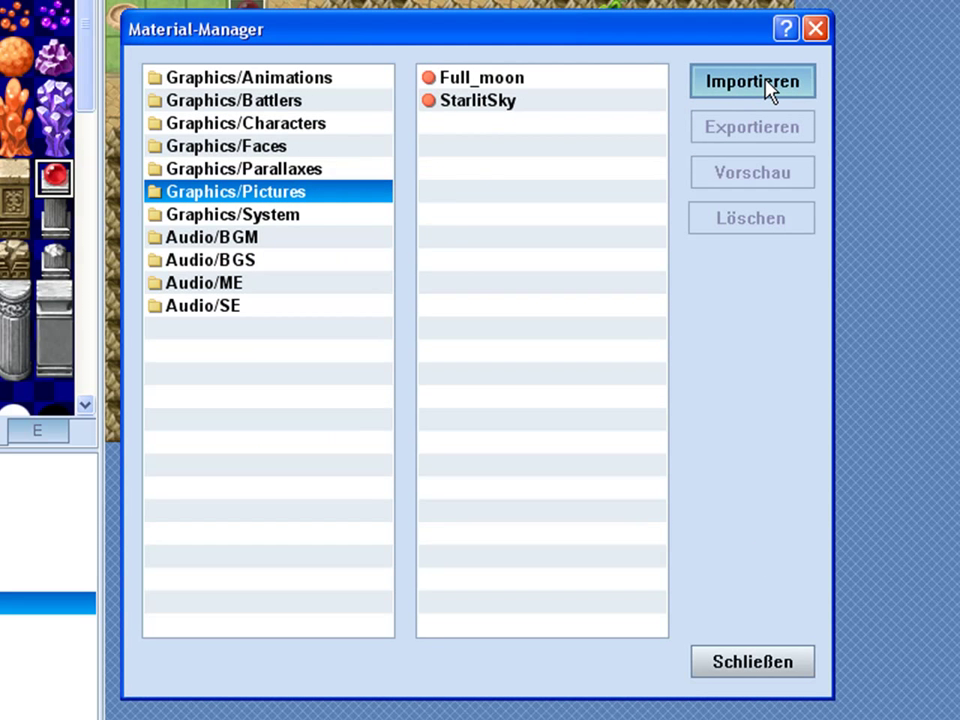
{"action": "left_click", "coordinate": [312, 256]}
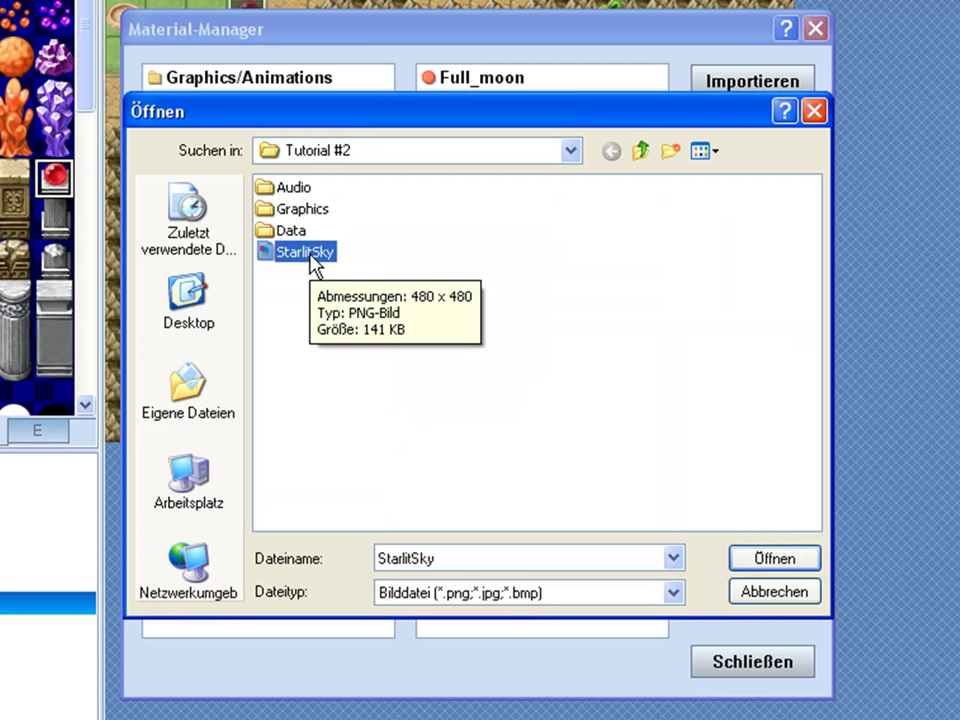
{"action": "left_click", "coordinate": [762, 598]}
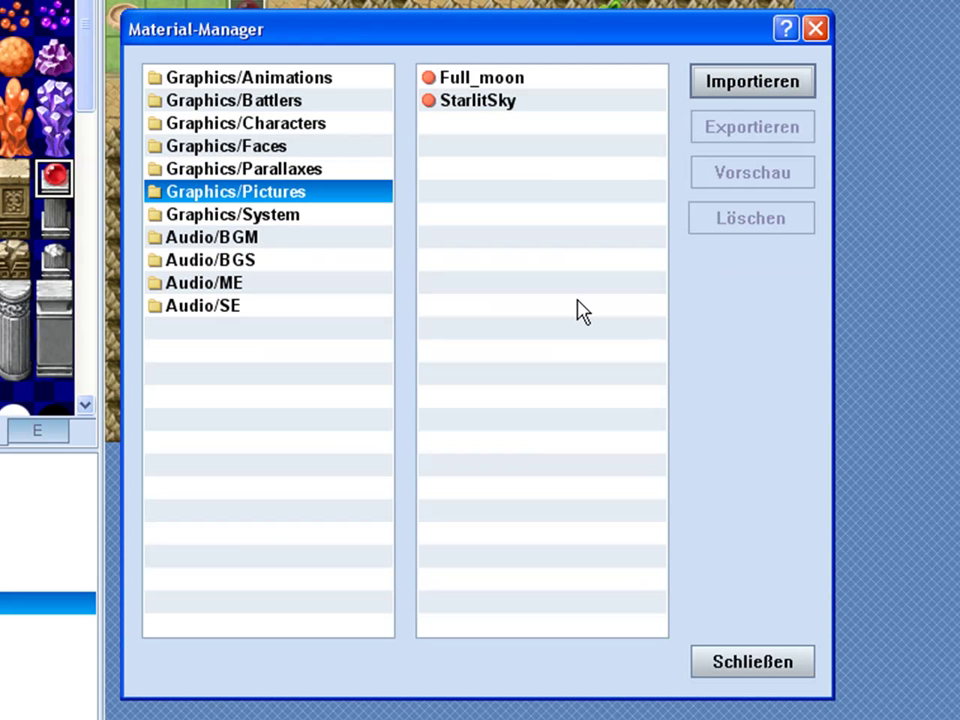
Preview the Full_moon picture down to its lower part, and close the Material-Manager
{"action": "left_click", "coordinate": [500, 78]}
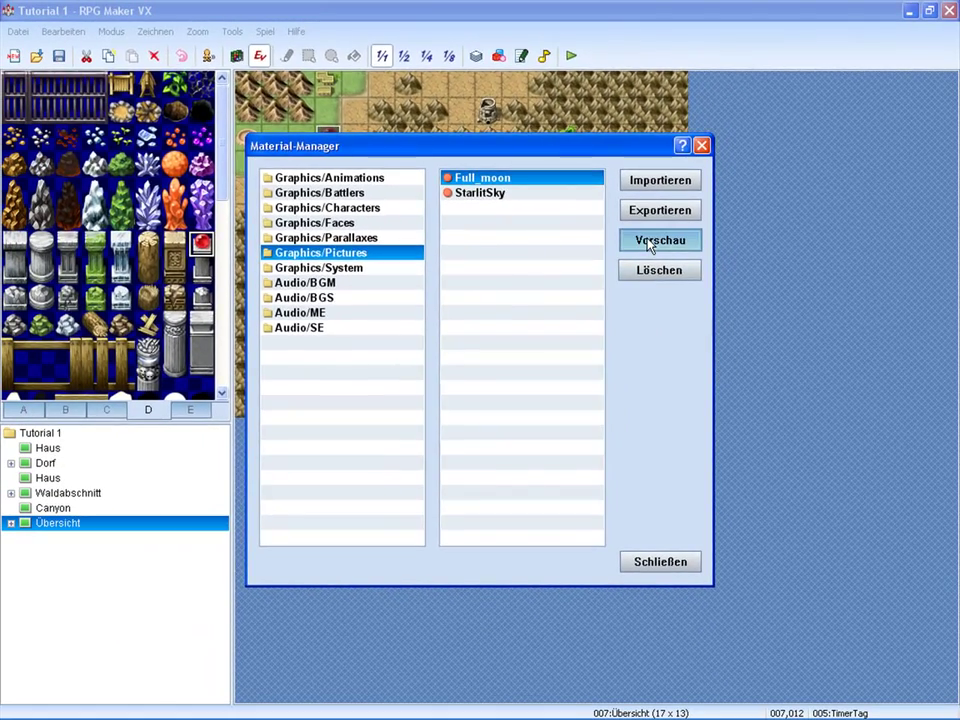
{"action": "left_click", "coordinate": [648, 243]}
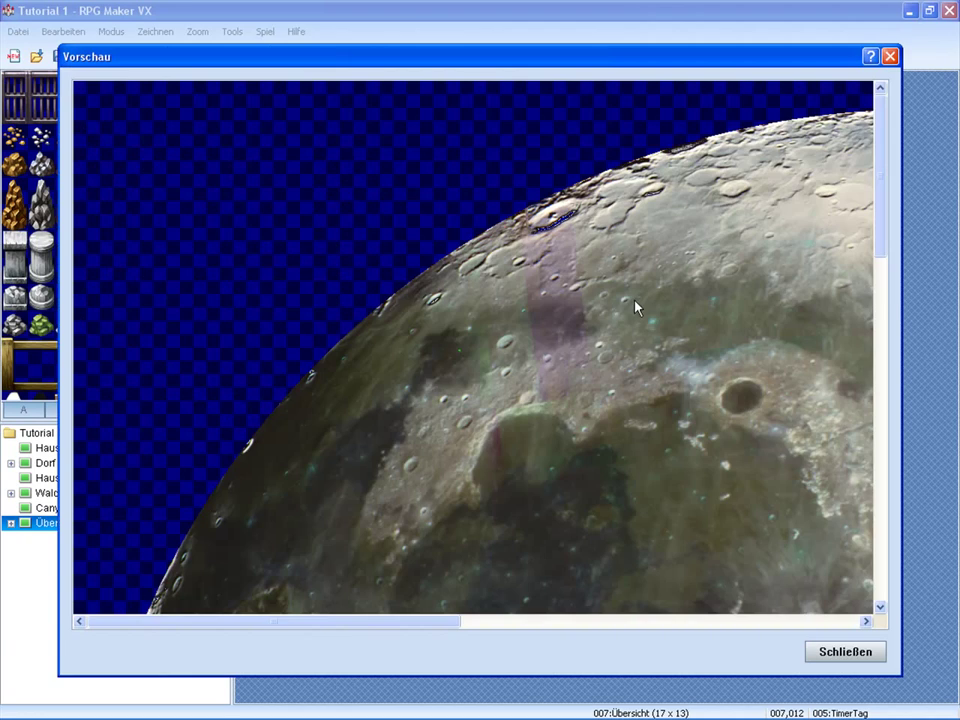
{"action": "left_click_drag", "start_coordinate": [897, 148], "coordinate": [860, 490]}
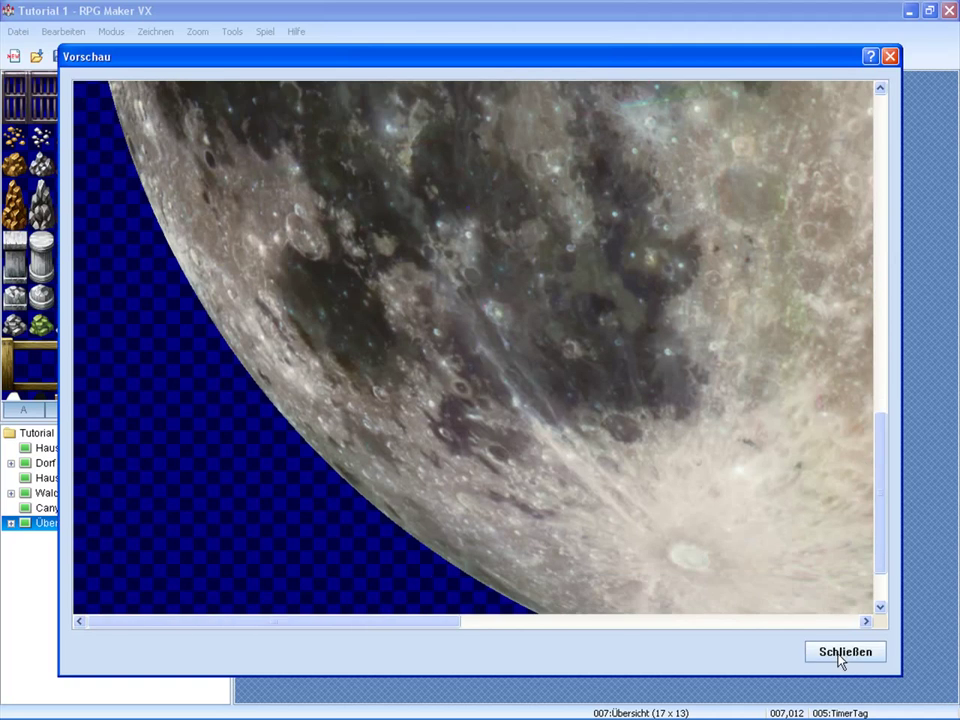
{"action": "left_click", "coordinate": [840, 655]}
{"action": "left_click", "coordinate": [662, 564]}
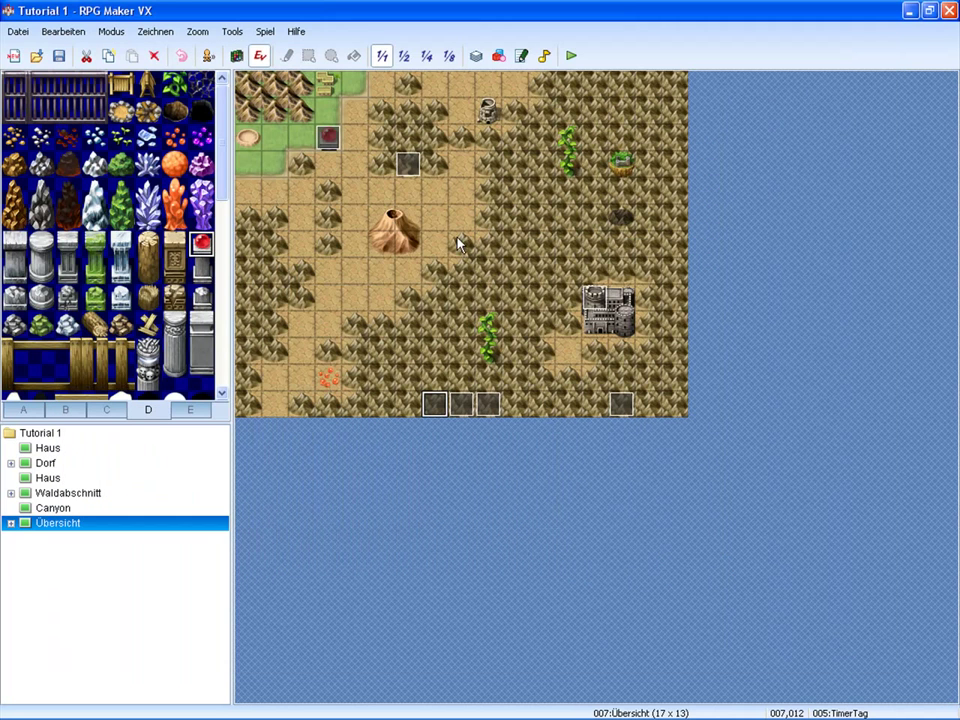
Reopen page 3 of the TimerTag event and examine the StarlitSky Bild anzeigen settings without changing them
{"action": "double_click", "coordinate": [436, 404]}
{"action": "left_click", "coordinate": [163, 98]}
{"action": "left_click", "coordinate": [195, 98]}
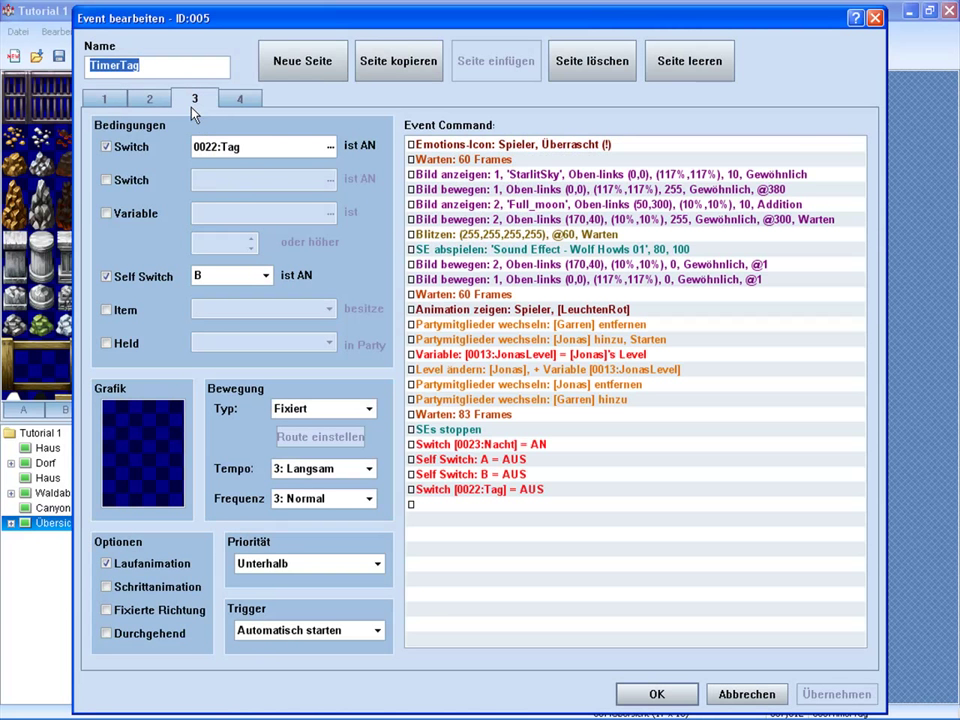
{"action": "left_click", "coordinate": [545, 175]}
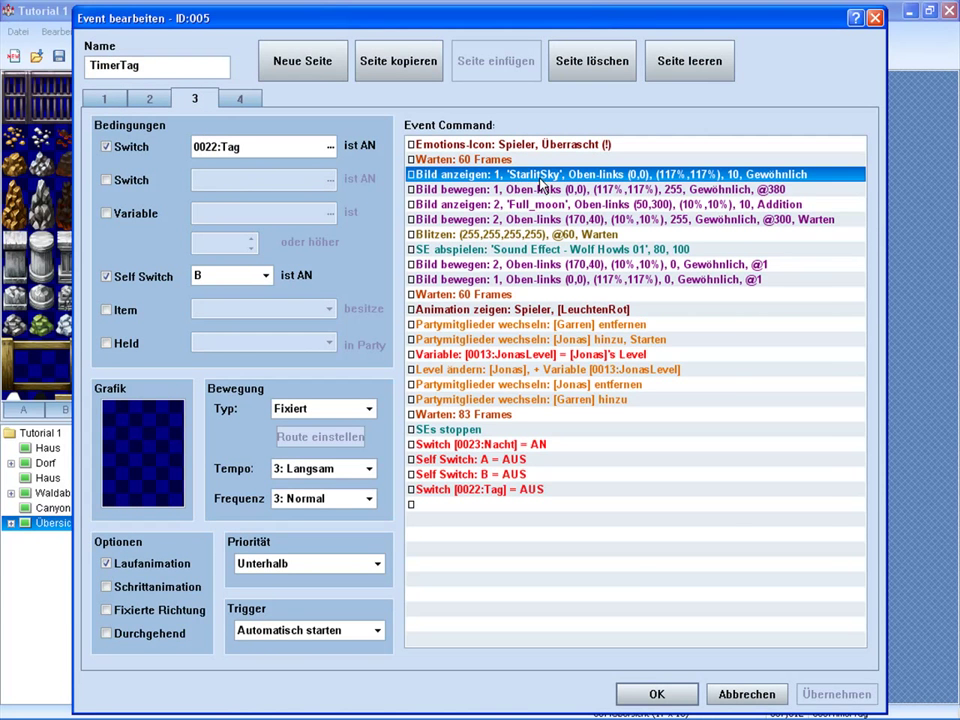
{"action": "double_click", "coordinate": [541, 185]}
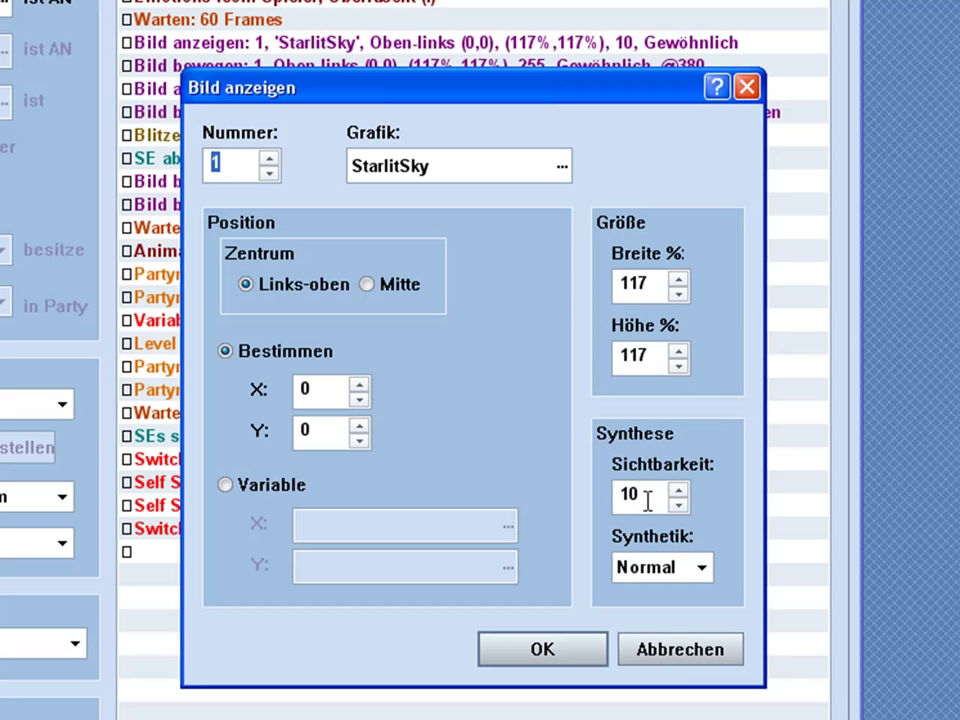
{"action": "left_click", "coordinate": [686, 656]}
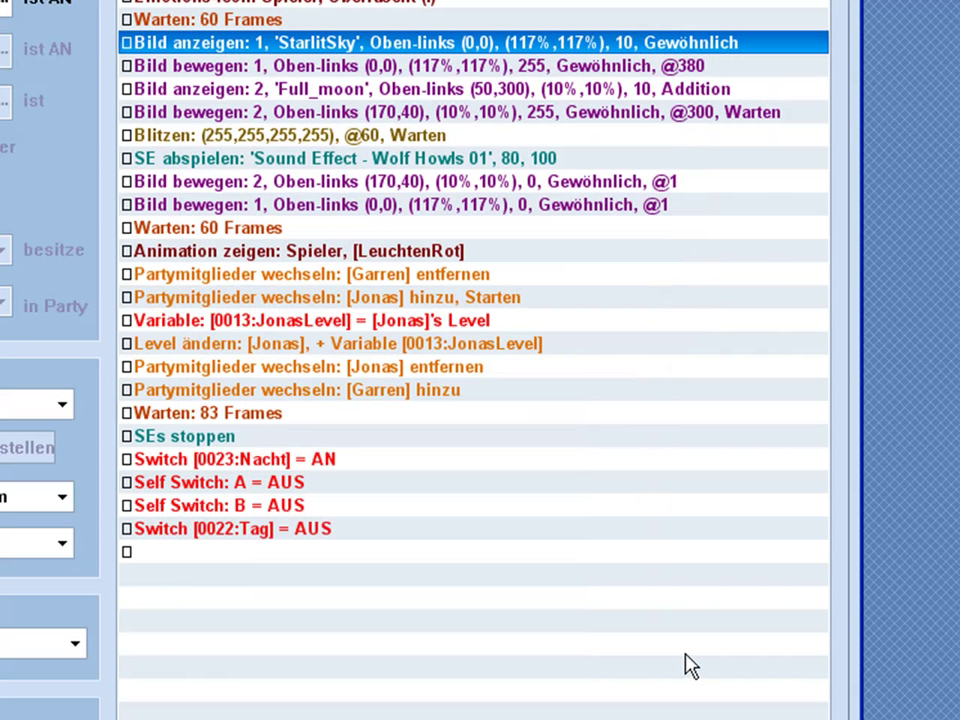
Examine the size, Sichtbarkeit and Dauer of the first Bild bewegen command for picture 1, and cancel without changes
{"action": "left_click", "coordinate": [464, 68]}
{"action": "double_click", "coordinate": [464, 68]}
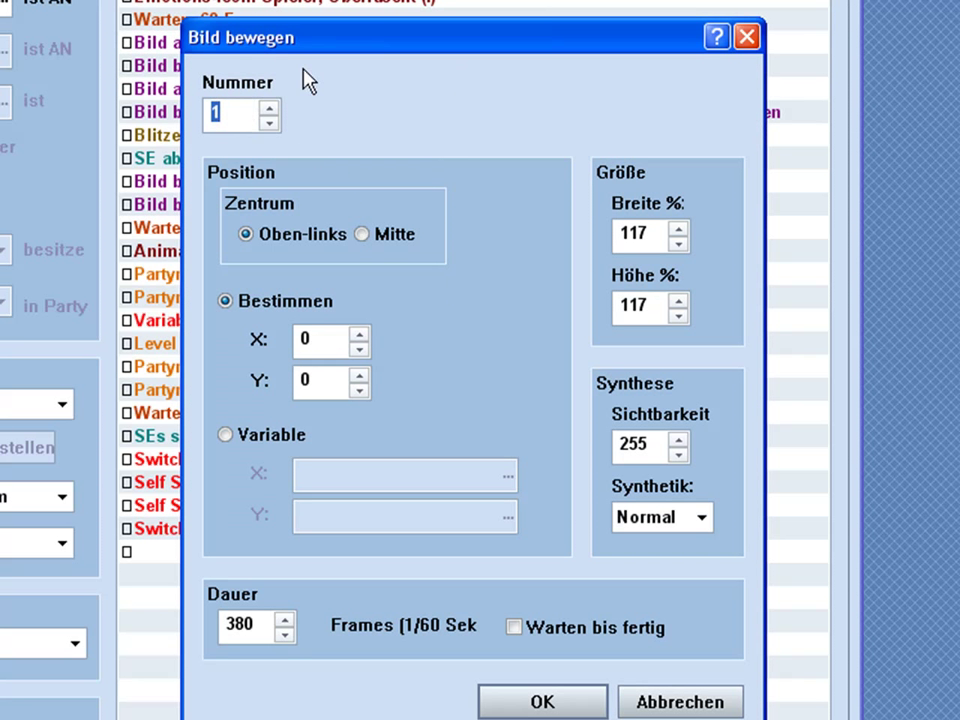
{"action": "left_click_drag", "start_coordinate": [349, 43], "coordinate": [341, 56]}
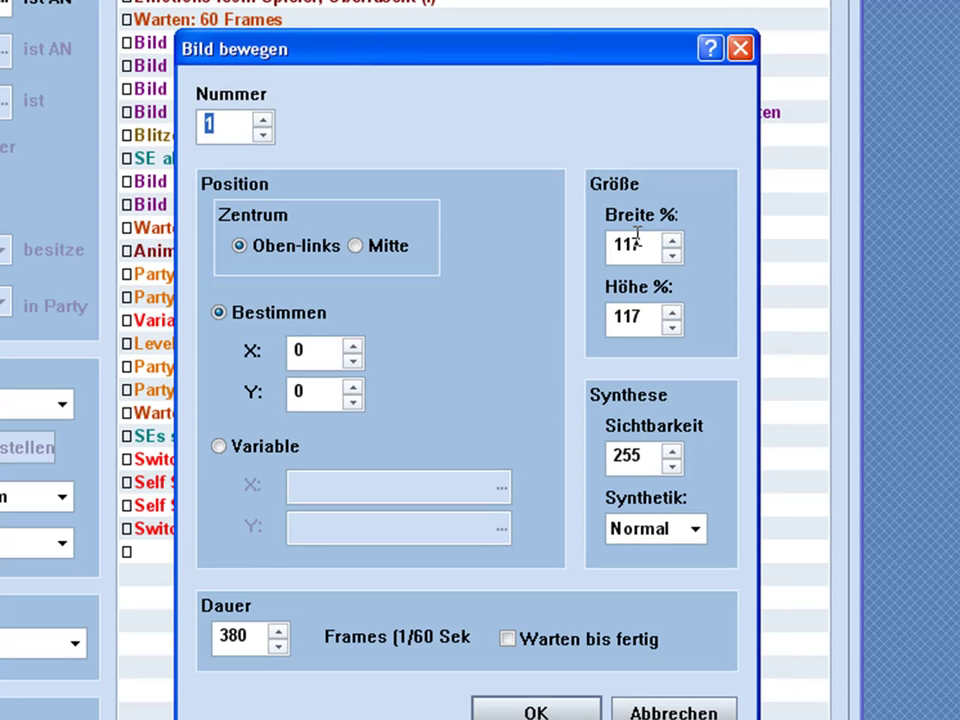
{"action": "double_click", "coordinate": [636, 456]}
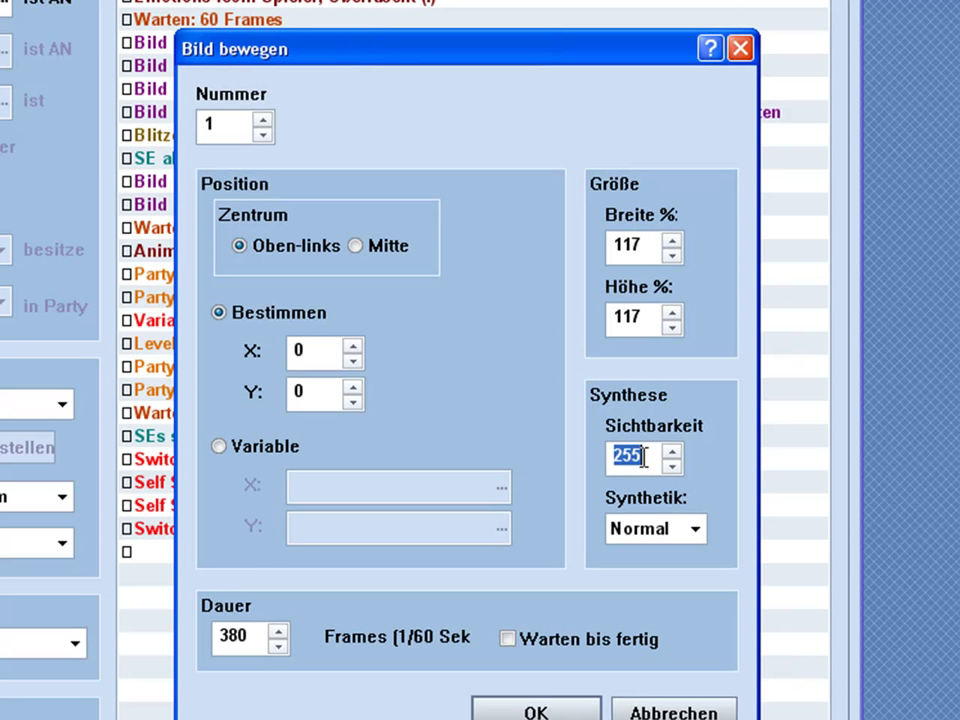
{"action": "double_click", "coordinate": [236, 636]}
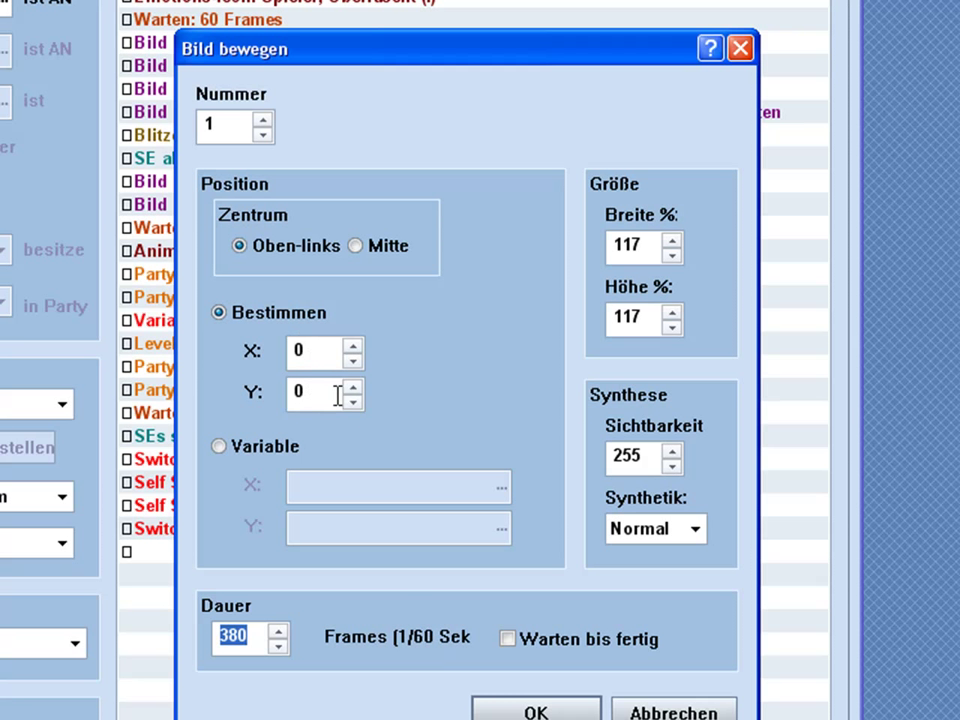
{"action": "left_click_drag", "start_coordinate": [380, 68], "coordinate": [303, 65]}
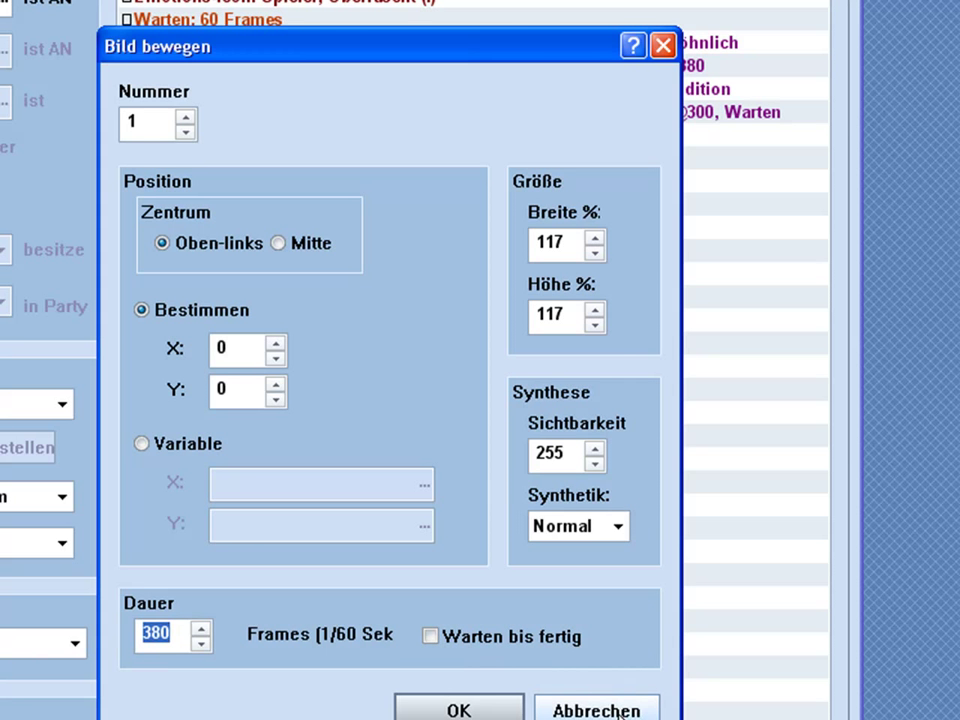
{"action": "left_click", "coordinate": [596, 708]}
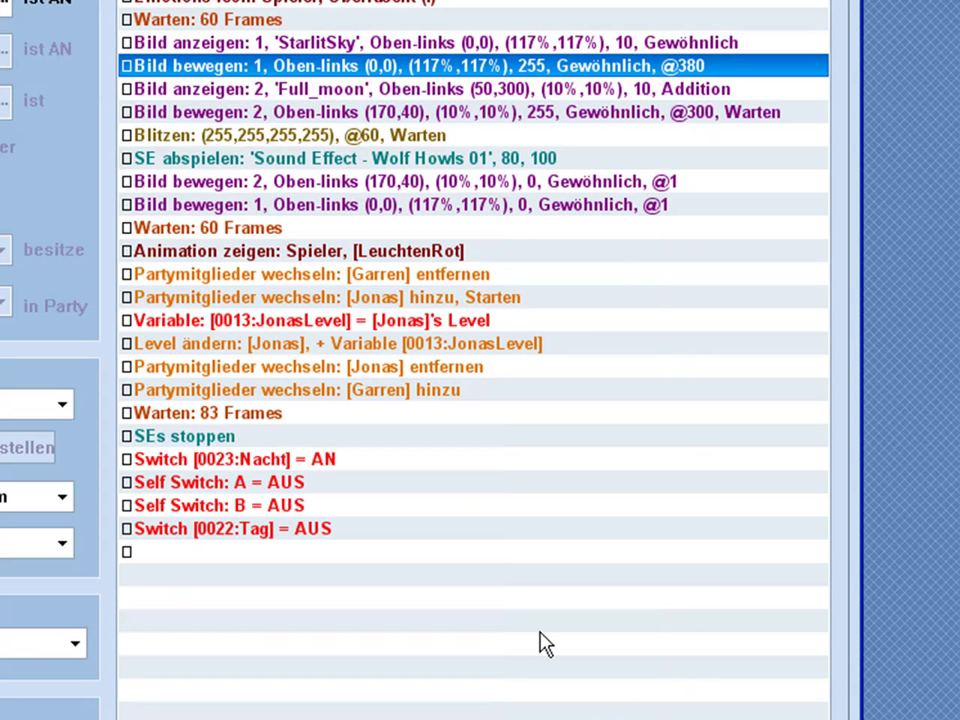
Open the Bild anzeigen command for picture 2, preview its Full_moon graphic, and examine its size and X/Y position
{"action": "double_click", "coordinate": [371, 90]}
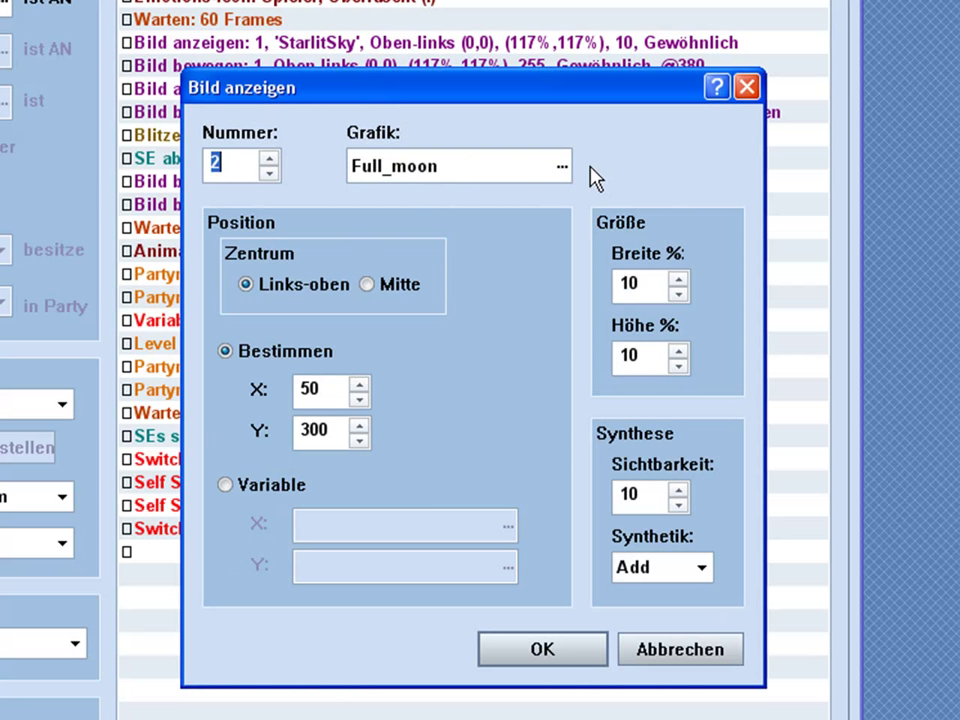
{"action": "left_click", "coordinate": [562, 170]}
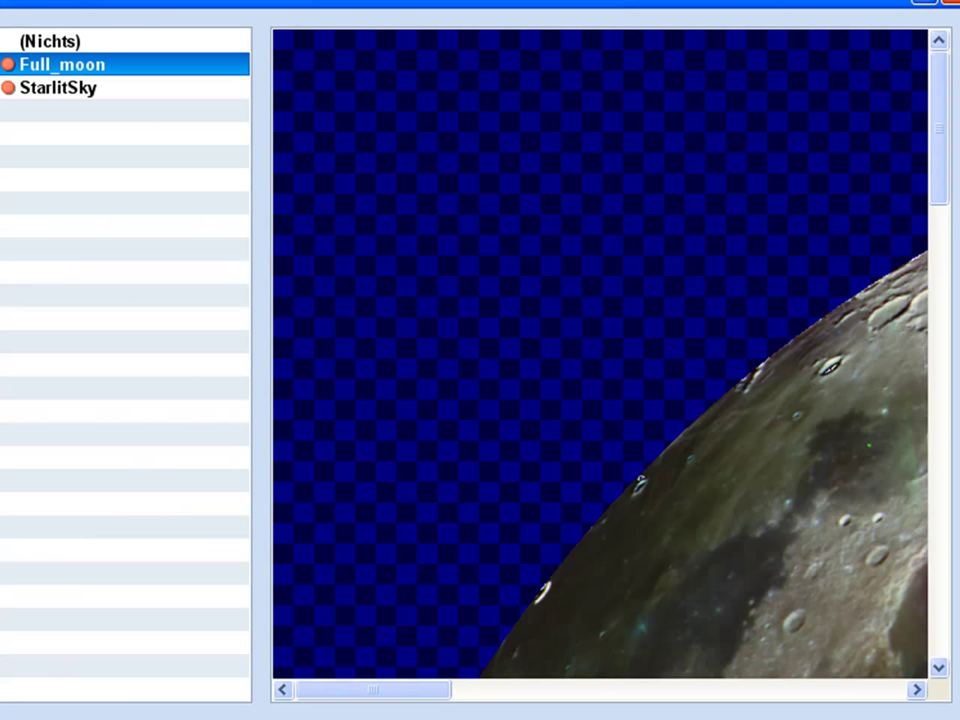
{"action": "key", "text": "Return"}
{"action": "double_click", "coordinate": [634, 275]}
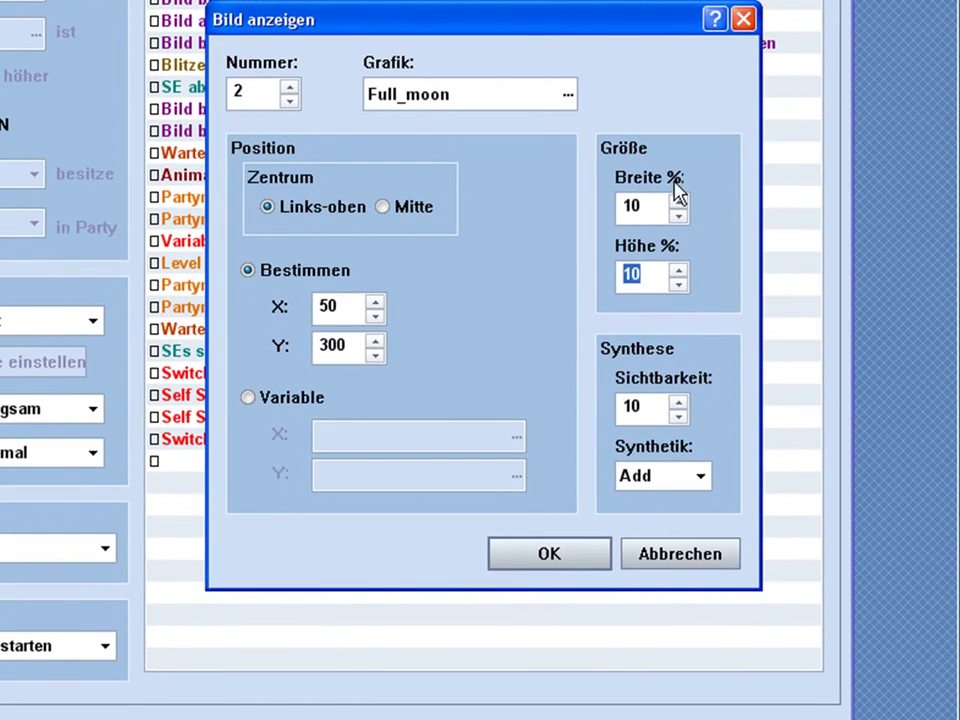
{"action": "key", "text": "shift+Tab"}
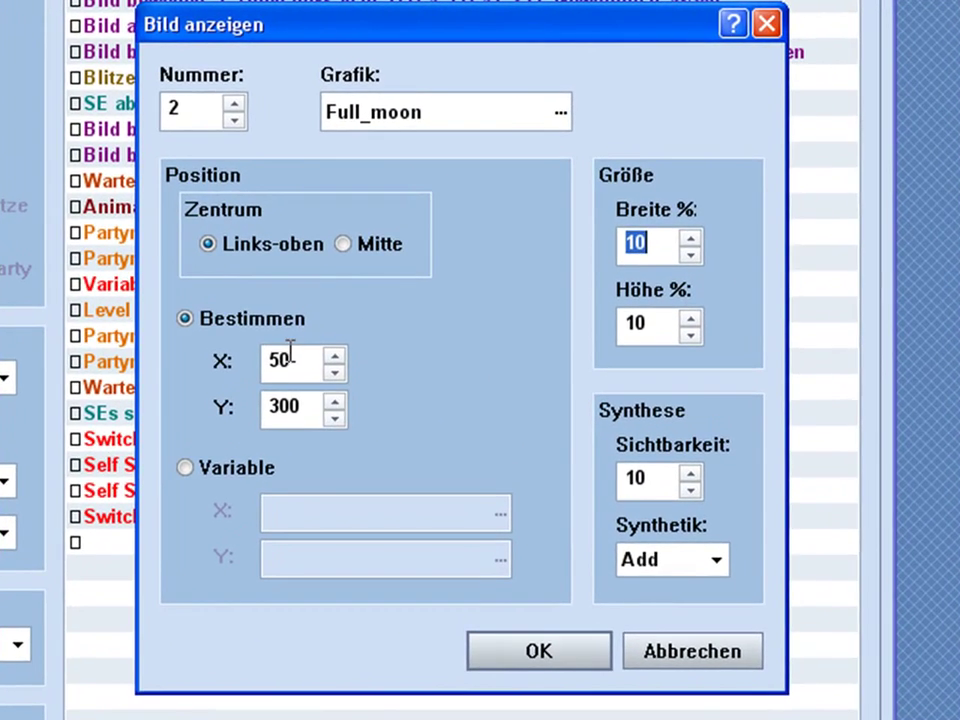
{"action": "double_click", "coordinate": [334, 305]}
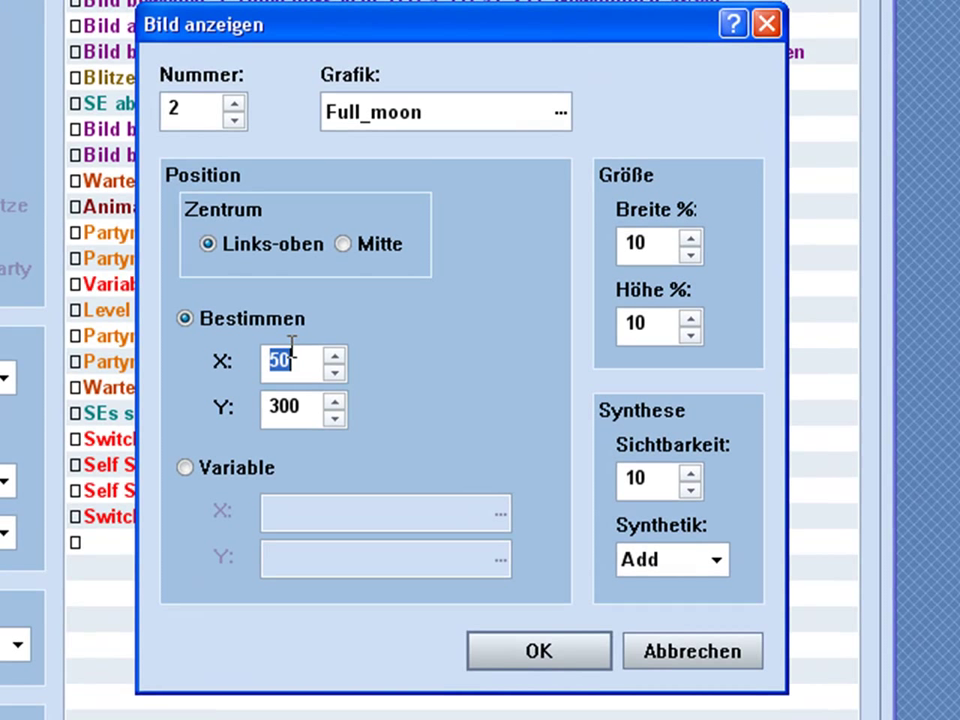
{"action": "double_click", "coordinate": [289, 411]}
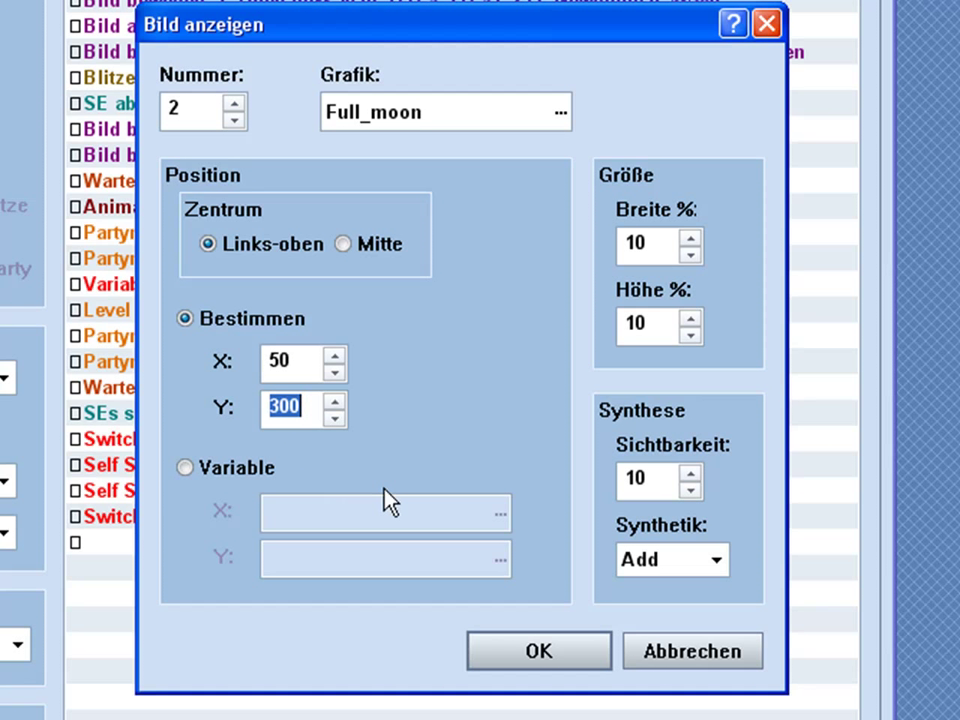
Check the Full_moon picture's Sichtbarkeit and the available Synthetik modes, and cancel without changing the command
{"action": "double_click", "coordinate": [659, 480]}
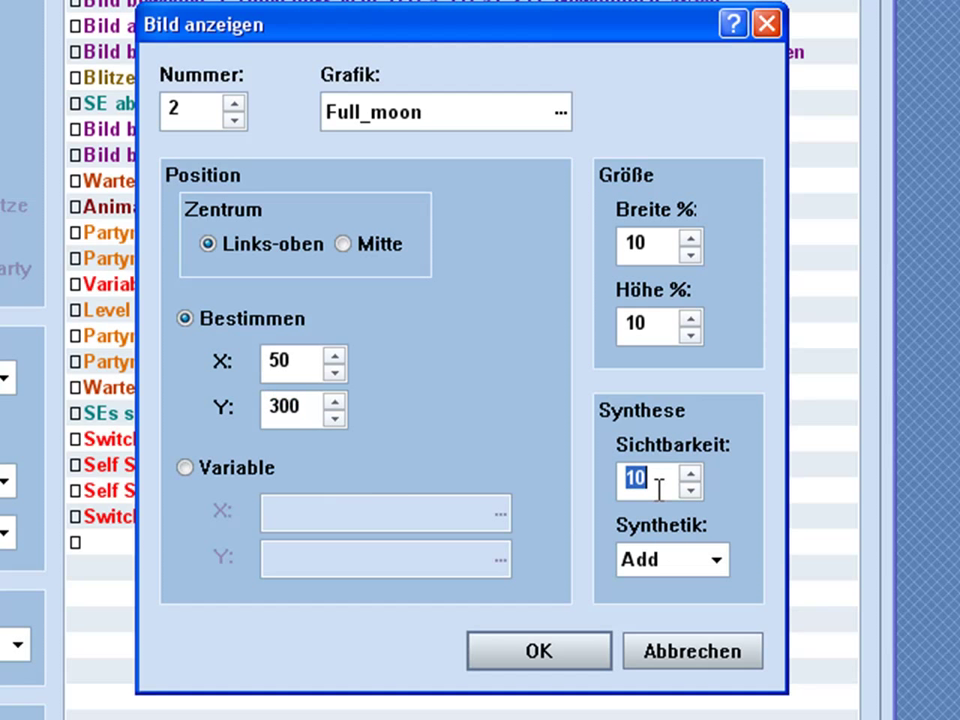
{"action": "left_click", "coordinate": [717, 565]}
{"action": "left_click", "coordinate": [720, 566]}
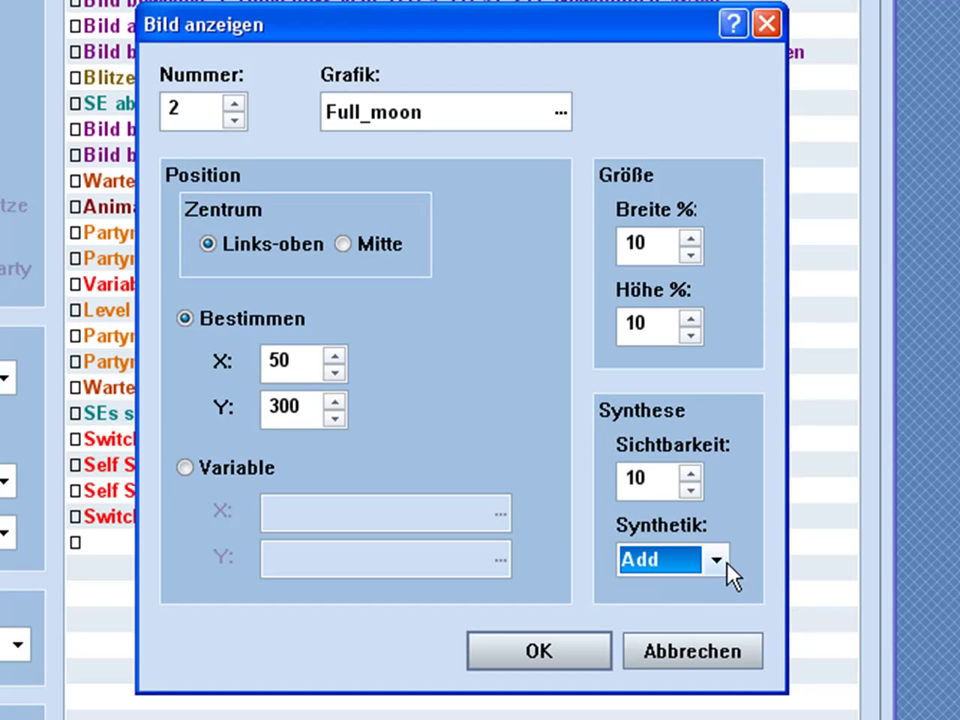
{"action": "left_click", "coordinate": [718, 563]}
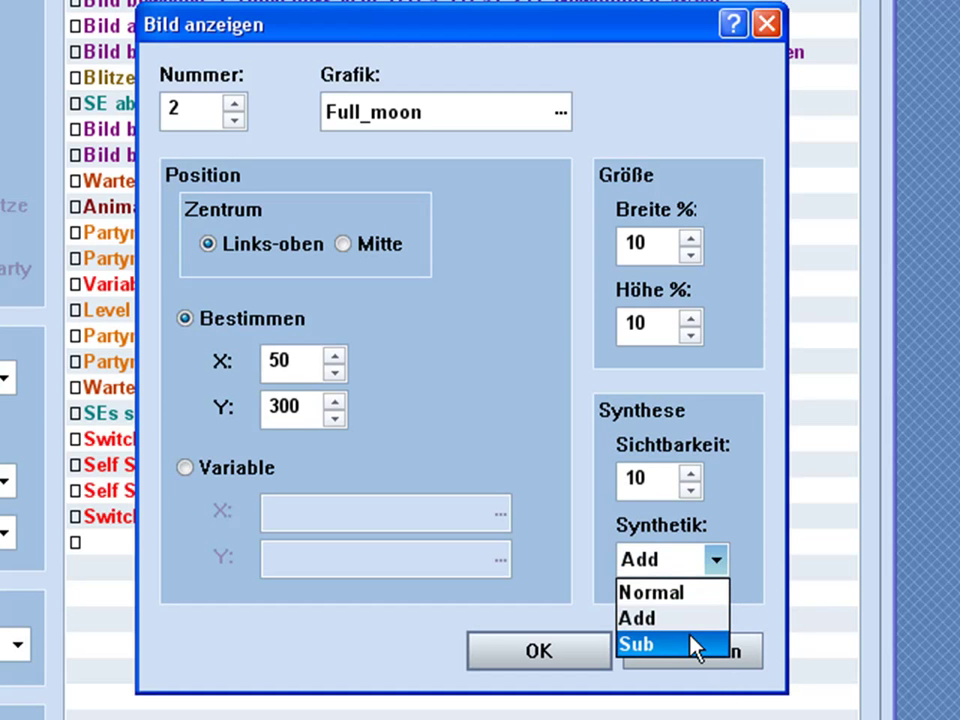
{"action": "left_click", "coordinate": [717, 562]}
{"action": "left_click", "coordinate": [715, 658]}
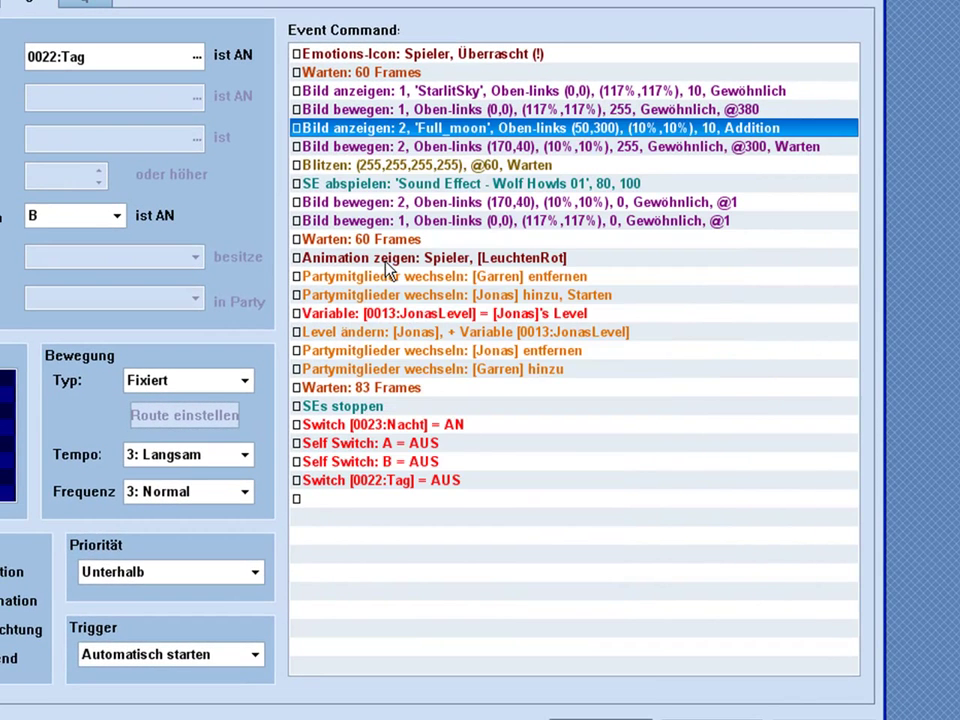
Examine the target position, Sichtbarkeit and Dauer of the first Bild bewegen command for picture 2, and cancel
{"action": "double_click", "coordinate": [439, 148]}
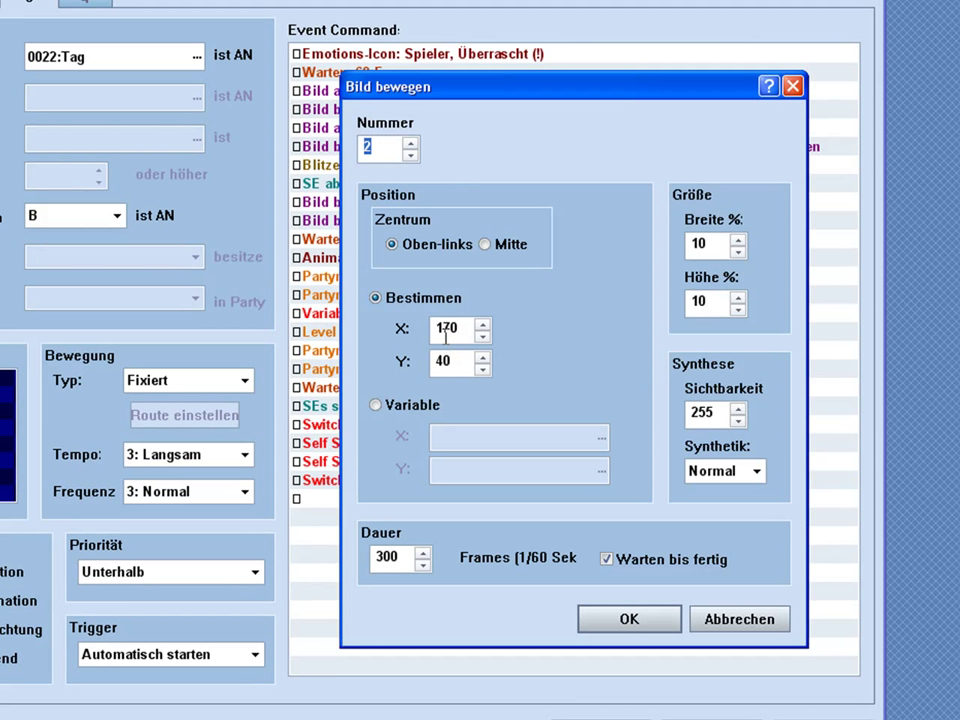
{"action": "double_click", "coordinate": [707, 413]}
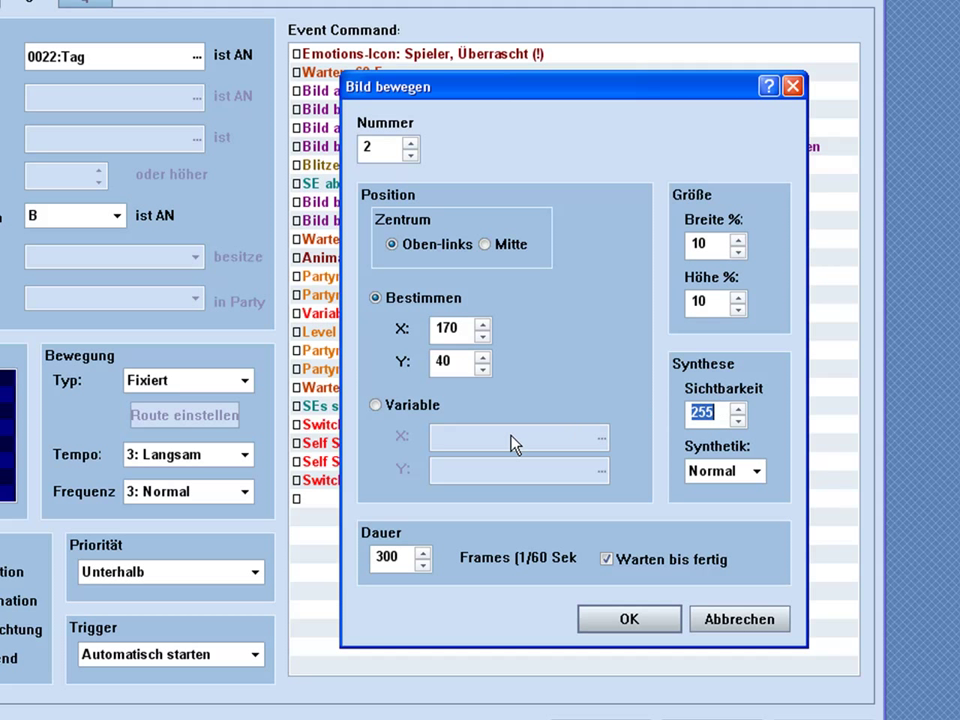
{"action": "double_click", "coordinate": [388, 557]}
{"action": "left_click", "coordinate": [742, 622]}
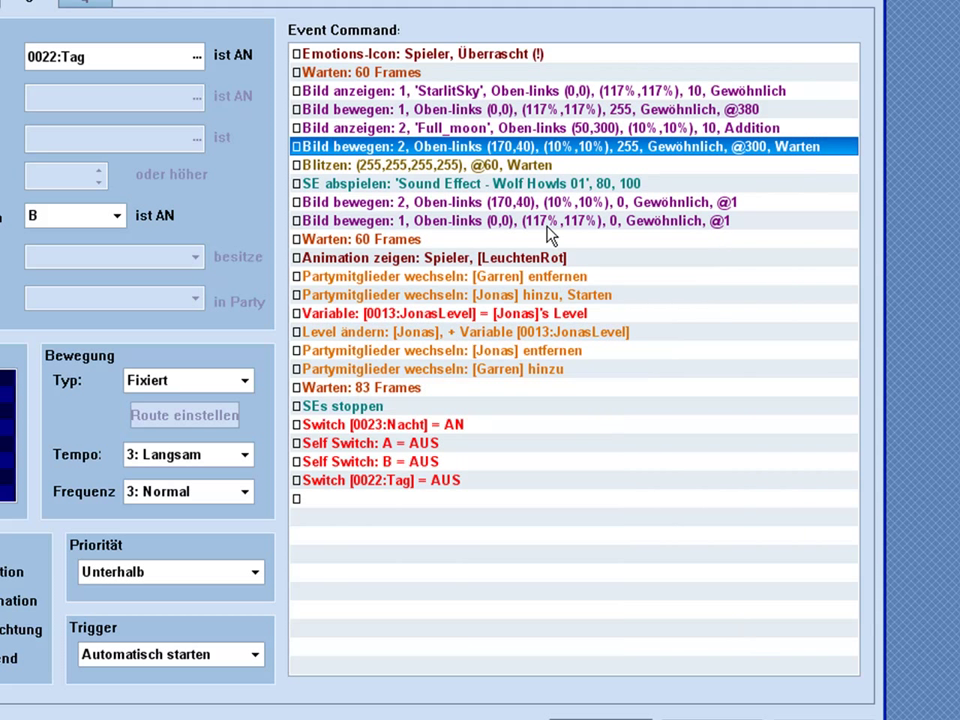
Review the Blitzen command and the wolf howl sound in the SE abspielen command, and cancel without changes
{"action": "left_click", "coordinate": [494, 167]}
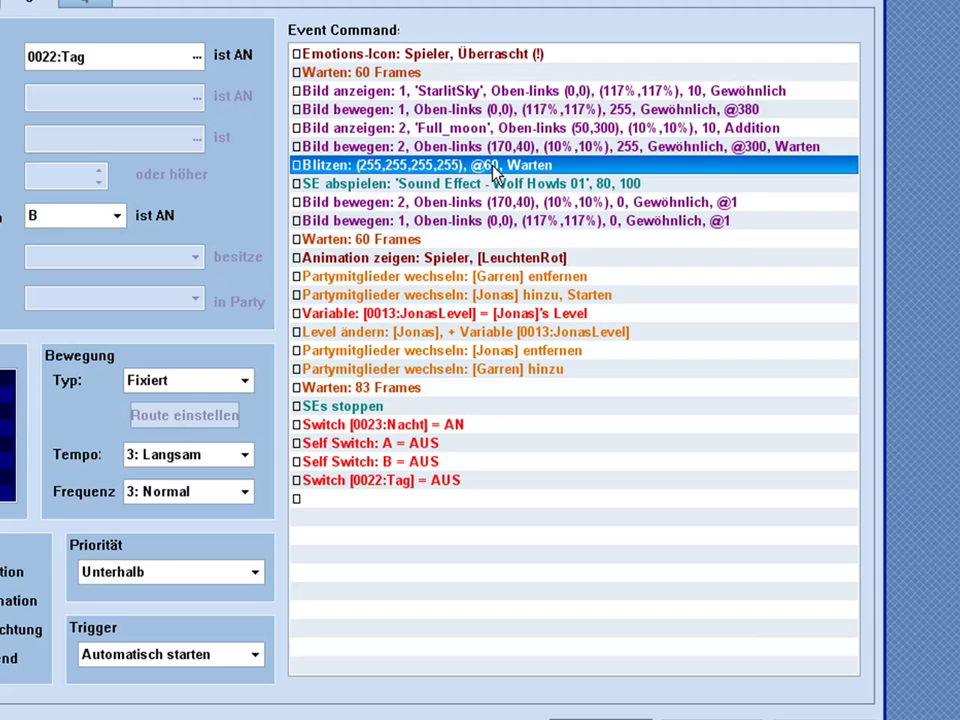
{"action": "double_click", "coordinate": [424, 184]}
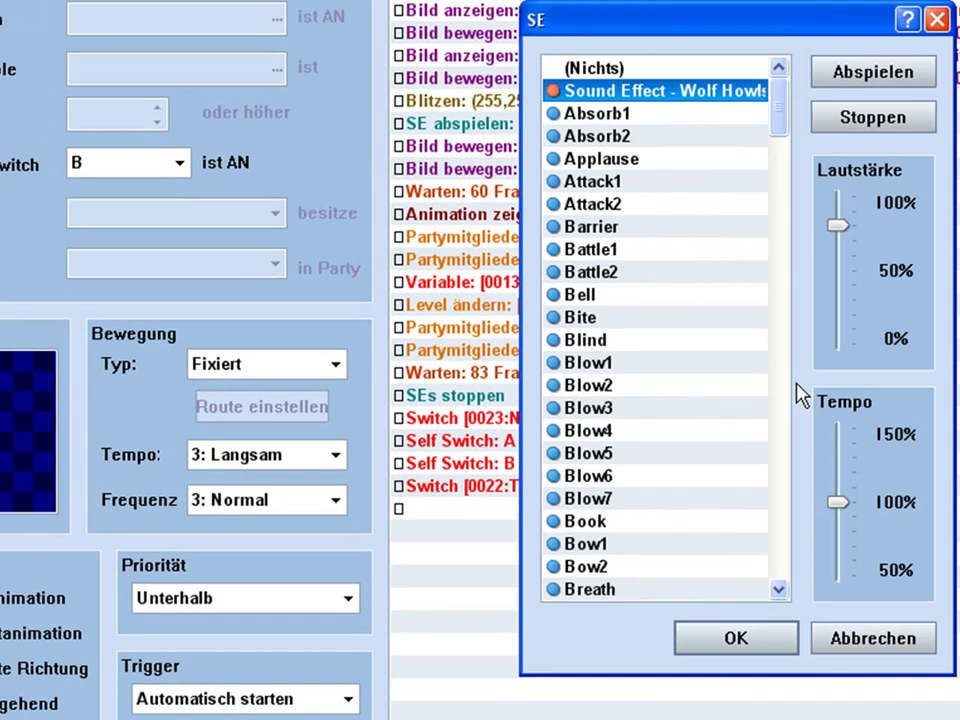
{"action": "left_click", "coordinate": [653, 113]}
{"action": "left_click", "coordinate": [649, 93]}
{"action": "left_click", "coordinate": [905, 640]}
View the Bild löschen command without inserting it, and inspect the Bild bewegen command that hides picture 2 after the wolf howl
{"action": "left_click", "coordinate": [518, 152]}
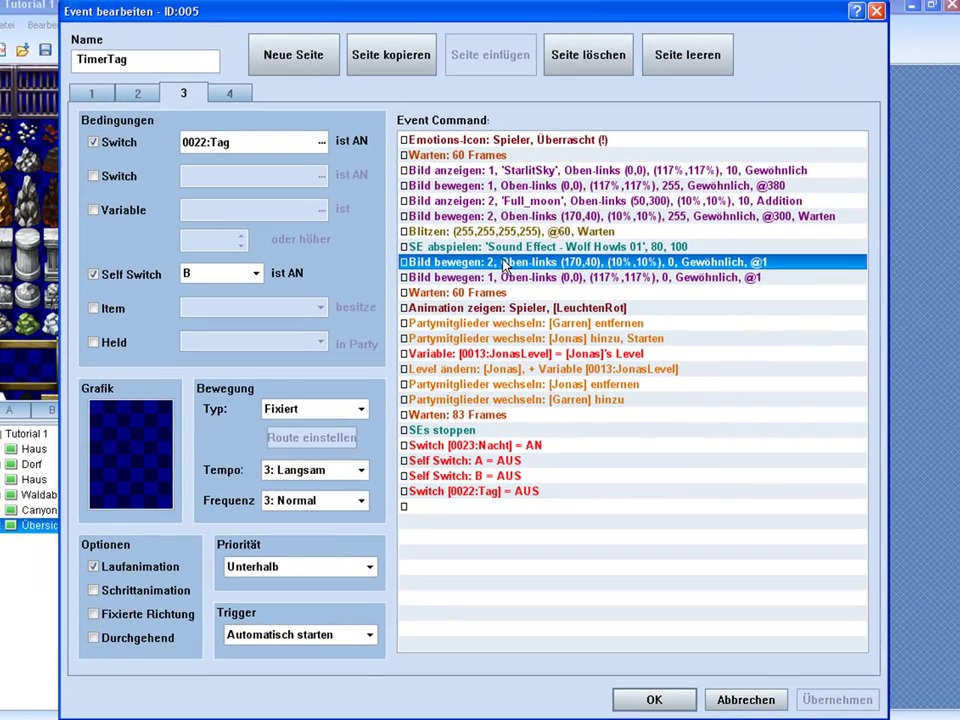
{"action": "key", "text": "space"}
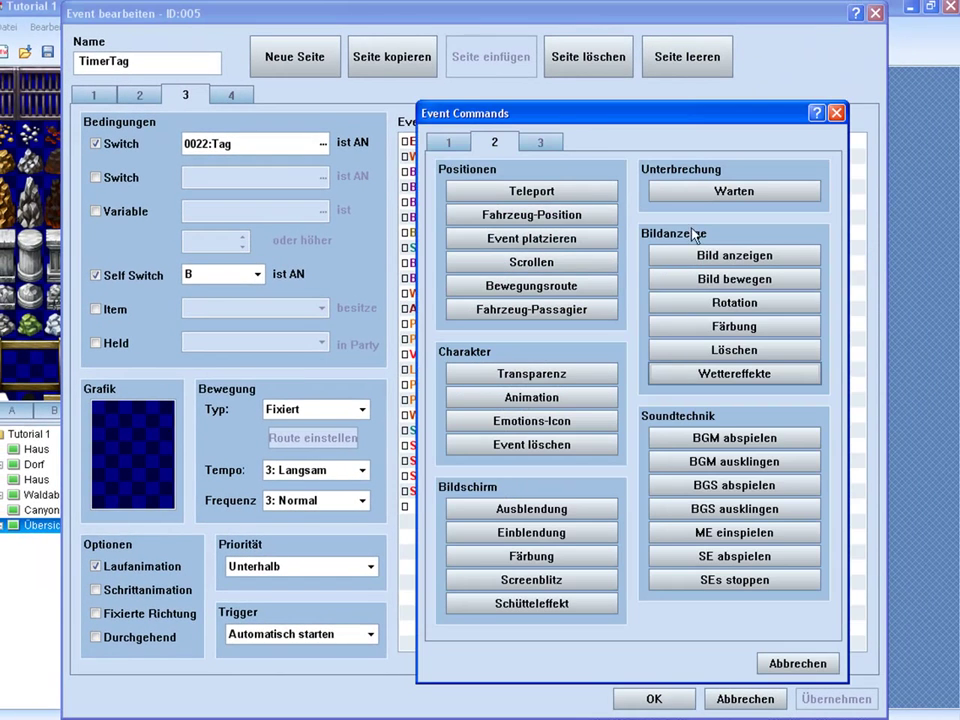
{"action": "left_click", "coordinate": [734, 350]}
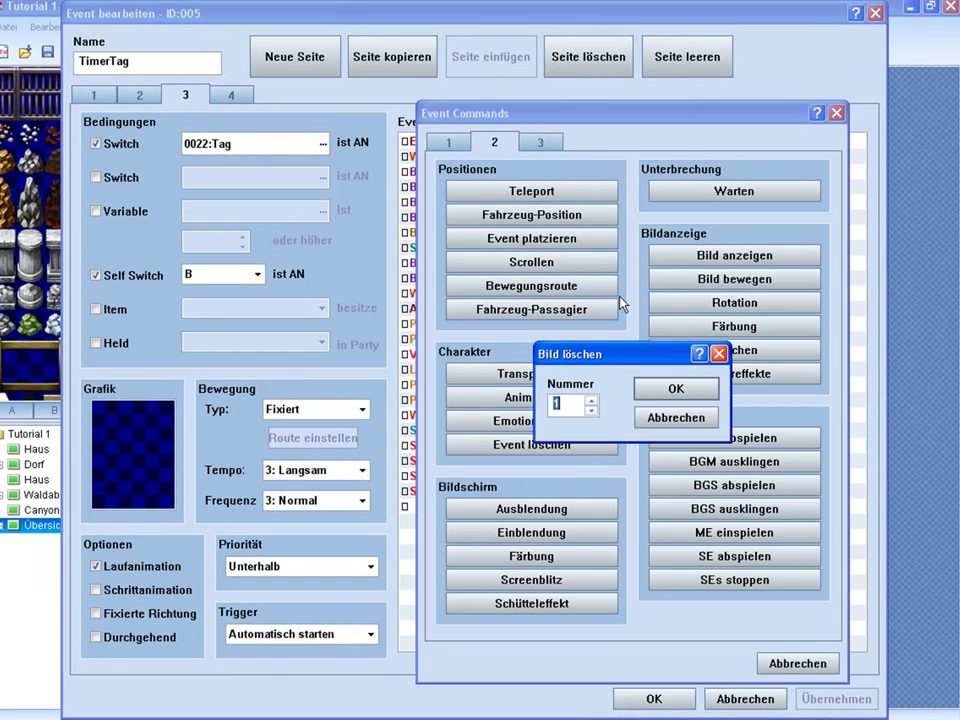
{"action": "left_click", "coordinate": [683, 418]}
{"action": "left_click", "coordinate": [786, 662]}
{"action": "key", "text": "space"}
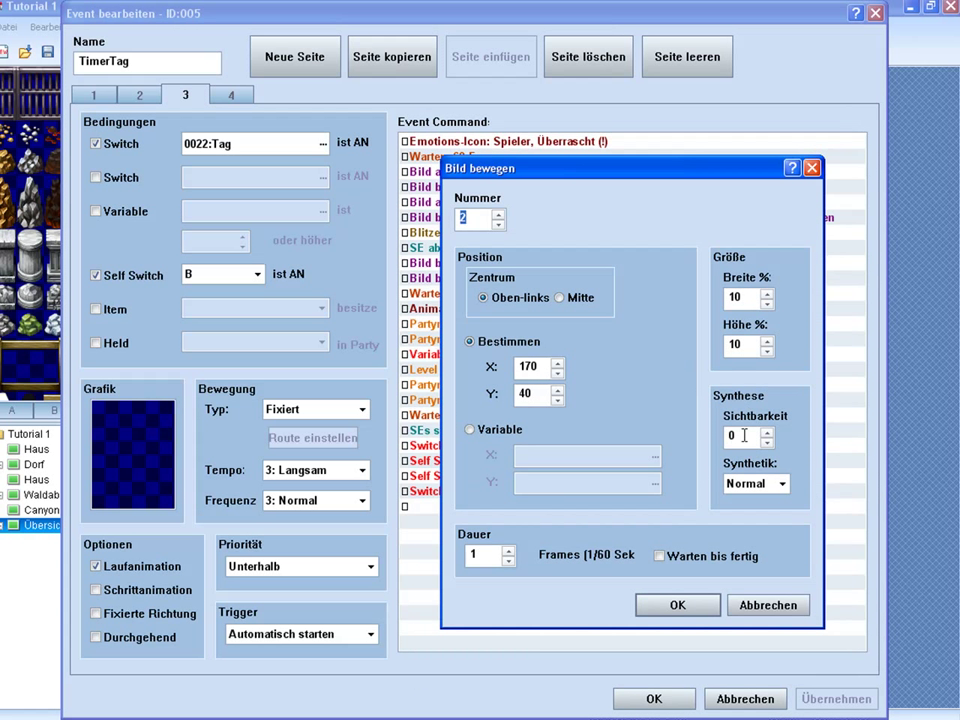
{"action": "left_click", "coordinate": [763, 605]}
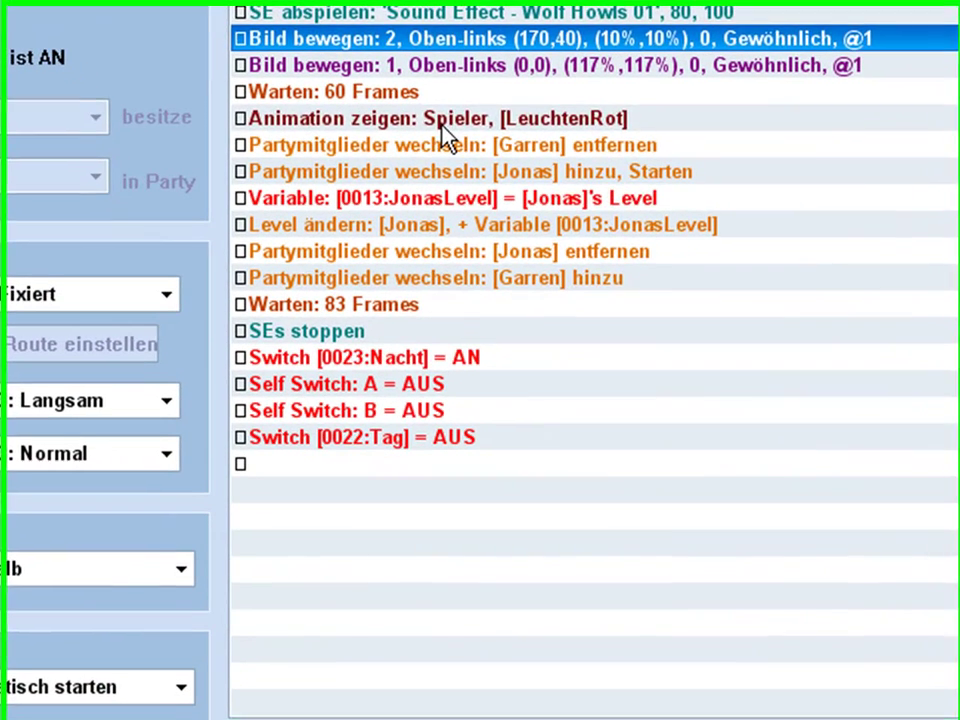
Look through the animation choices of the Animation zeigen command for Spieler, and cancel without changes
{"action": "double_click", "coordinate": [510, 307]}
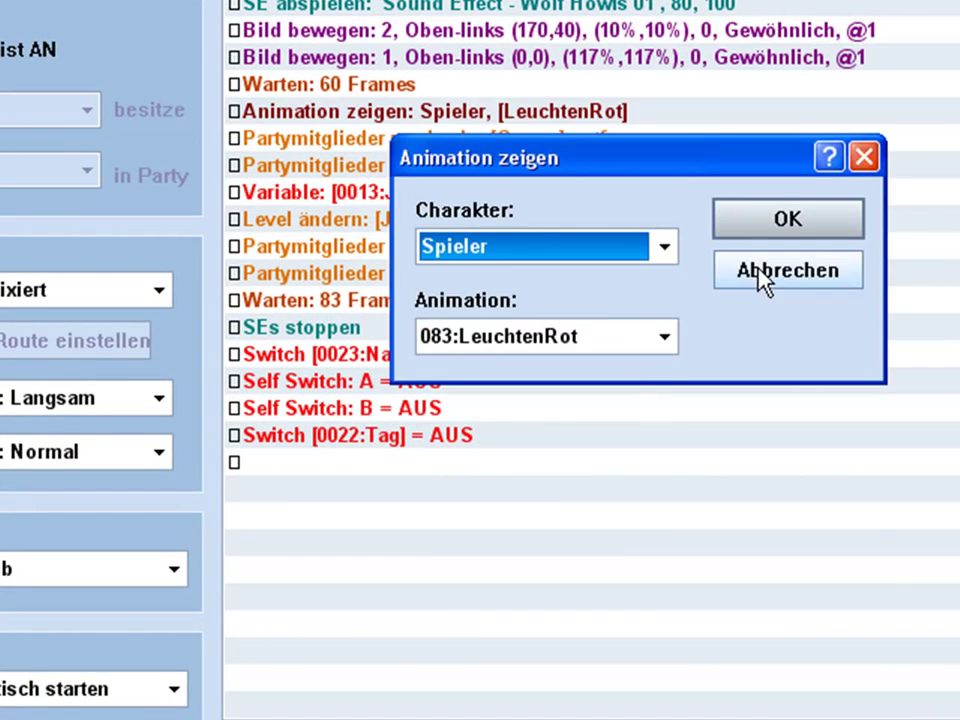
{"action": "left_click", "coordinate": [663, 337]}
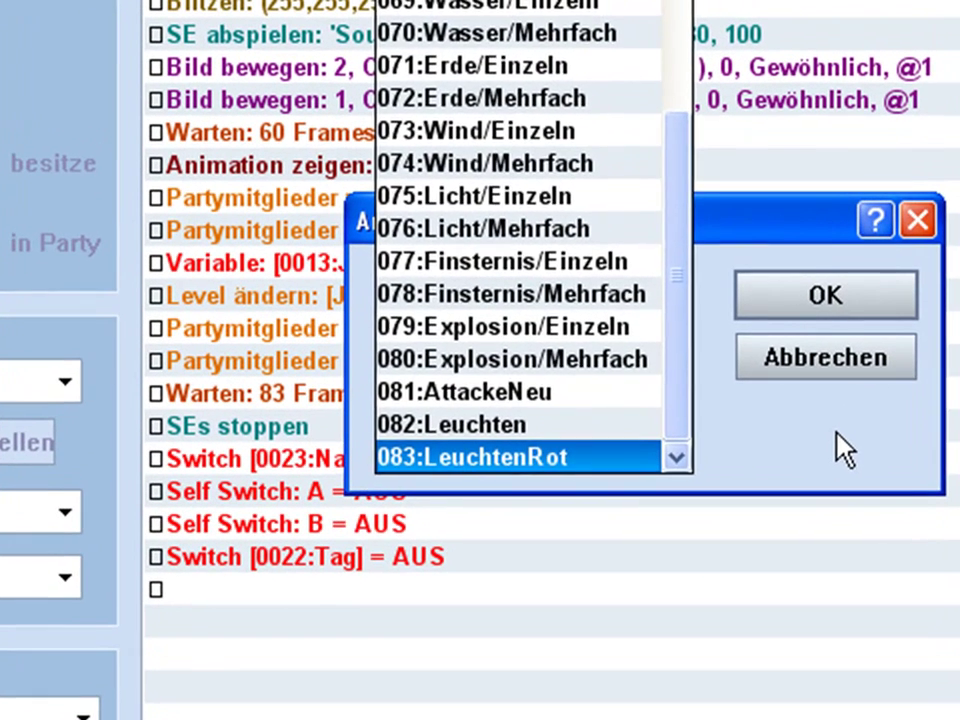
{"action": "left_click", "coordinate": [796, 348]}
{"action": "left_click", "coordinate": [832, 362]}
Review the commands that remove Garren, add Jonas to the party and store Jonas's level in variable 0013:JonasLevel
{"action": "left_click", "coordinate": [414, 204]}
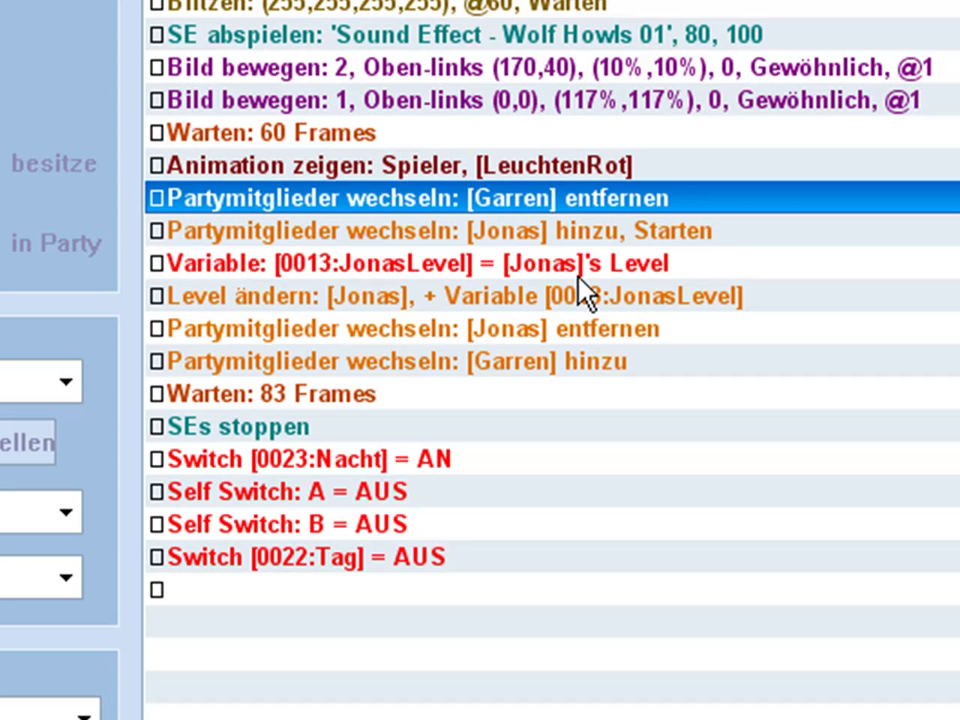
{"action": "left_click", "coordinate": [568, 233]}
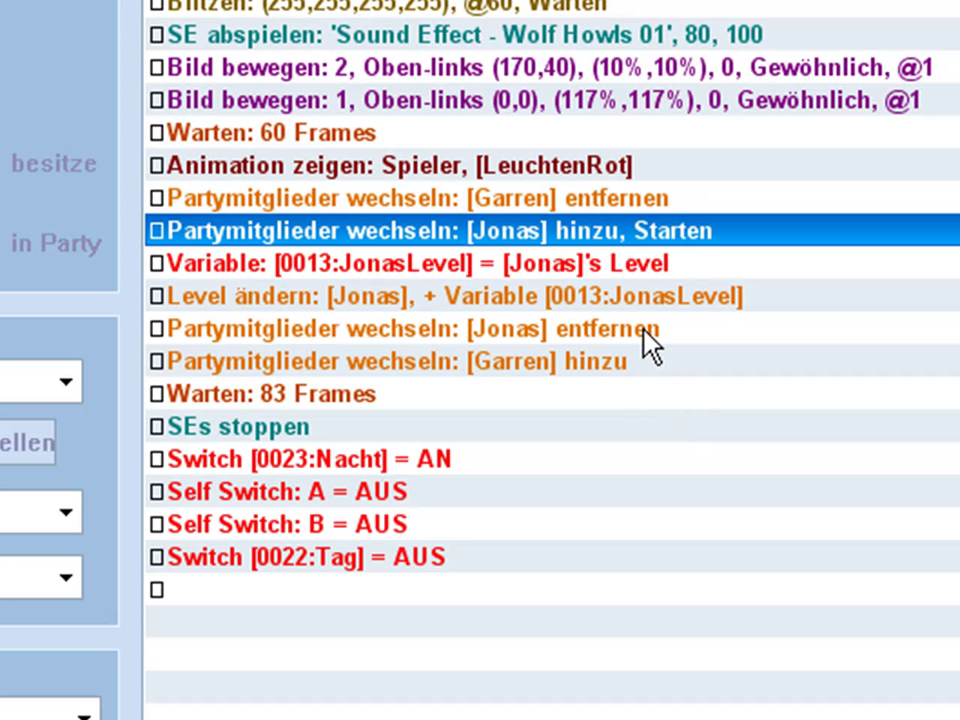
{"action": "left_click", "coordinate": [483, 277]}
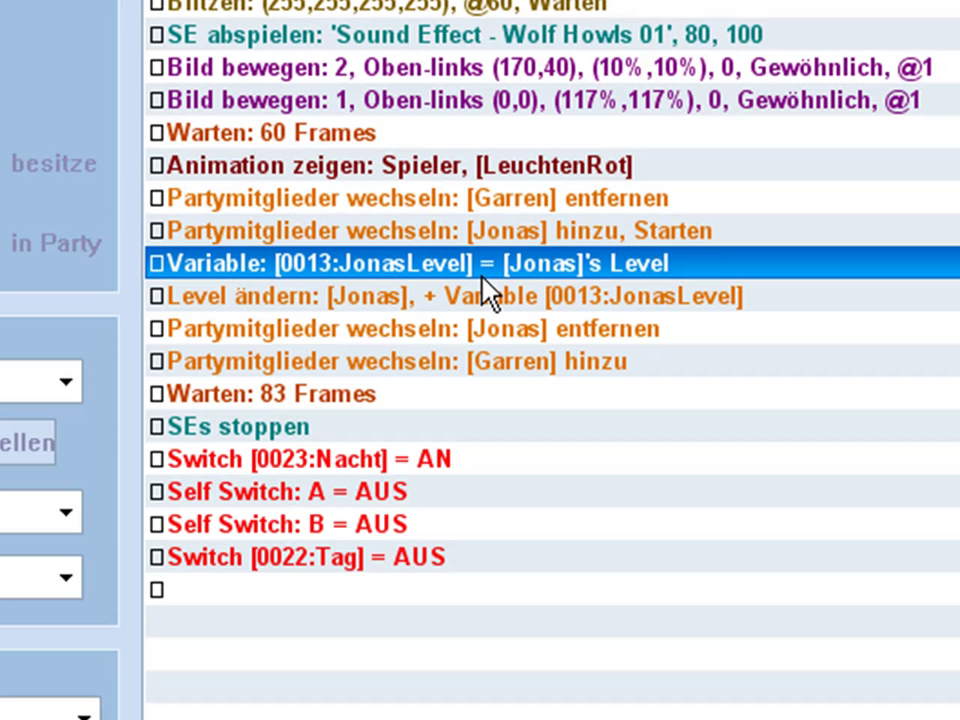
Examine the hero list, Operation and Ausgangszustand settings of the command adding 011:Jonas, and cancel without changes
{"action": "left_click", "coordinate": [520, 245]}
{"action": "key", "text": "Delete"}
{"action": "double_click", "coordinate": [520, 242]}
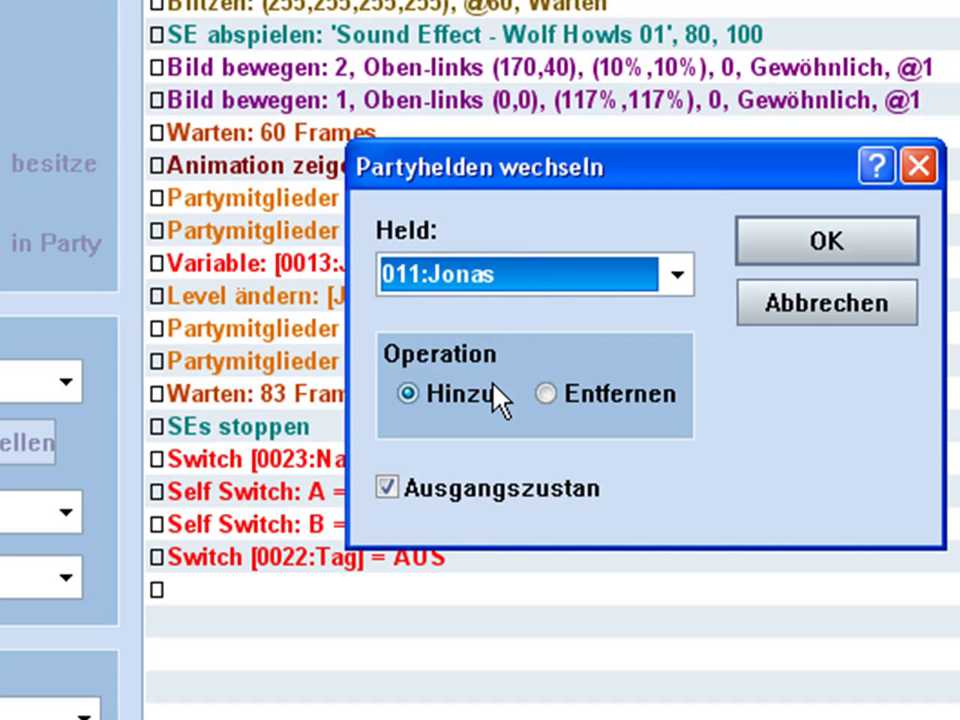
{"action": "left_click", "coordinate": [525, 273]}
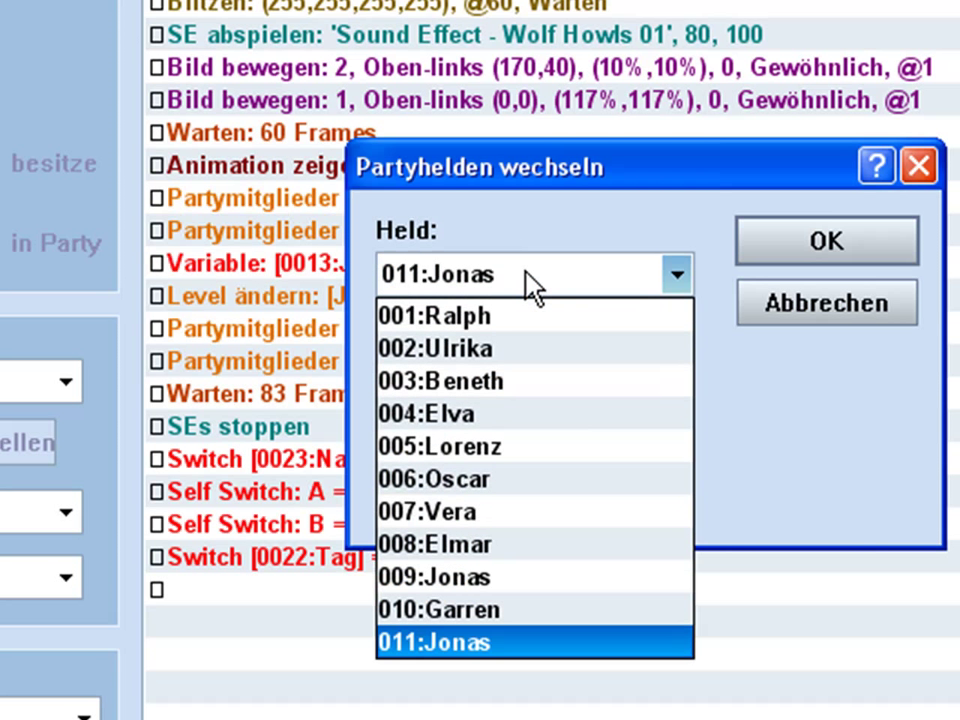
{"action": "left_click", "coordinate": [478, 645]}
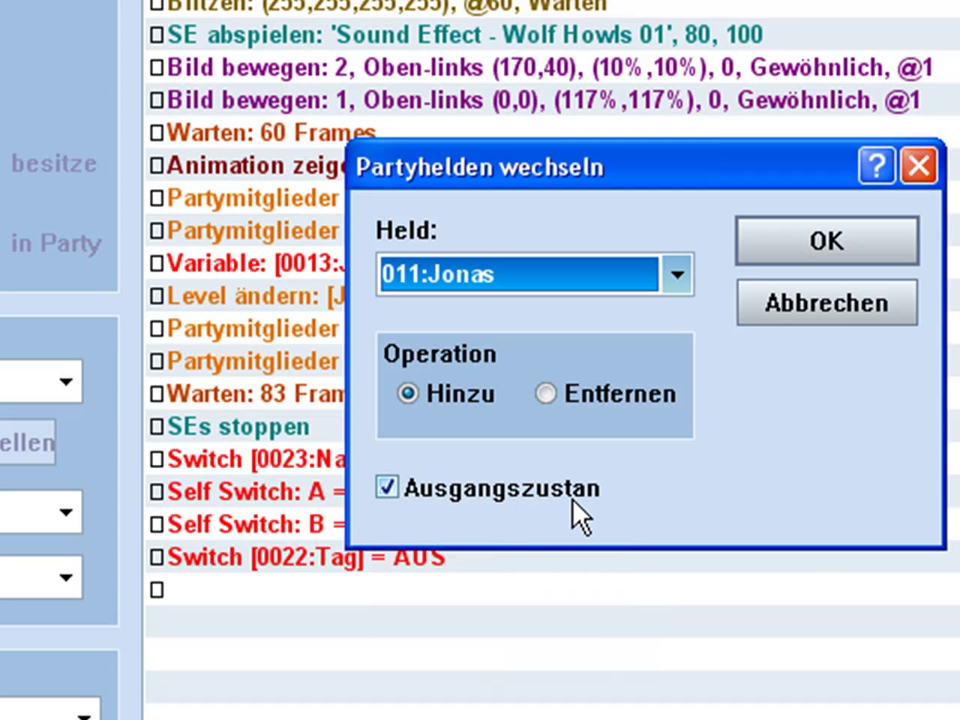
{"action": "left_click", "coordinate": [815, 303]}
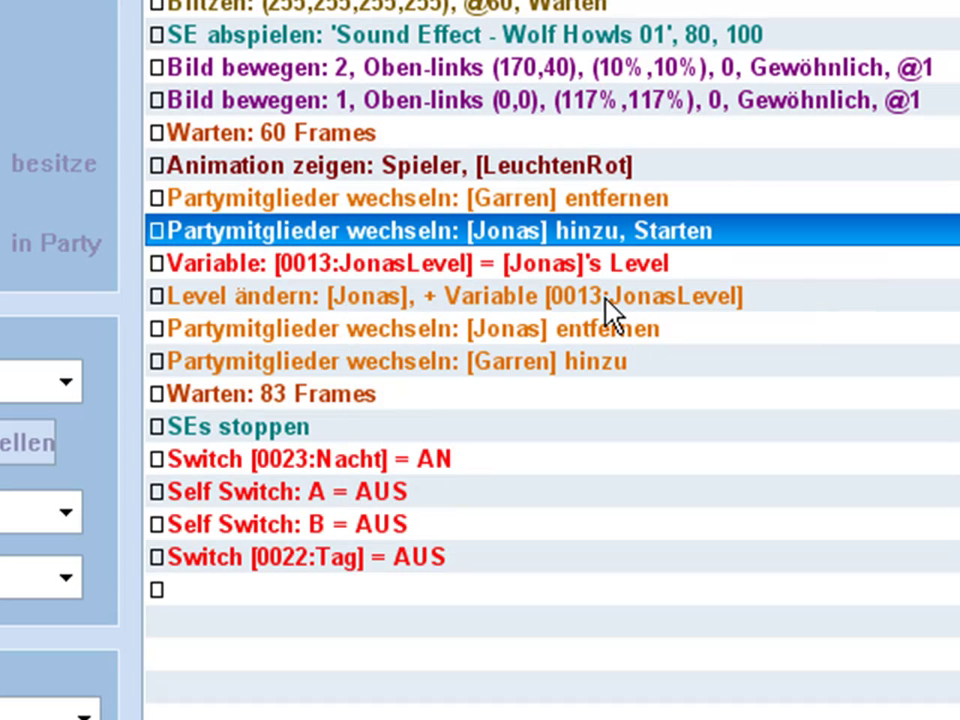
Inspect the Variable ändern command that stores the Level of hero 009:Jonas in variable 0013:JonasLevel, and cancel without changes
{"action": "double_click", "coordinate": [572, 261]}
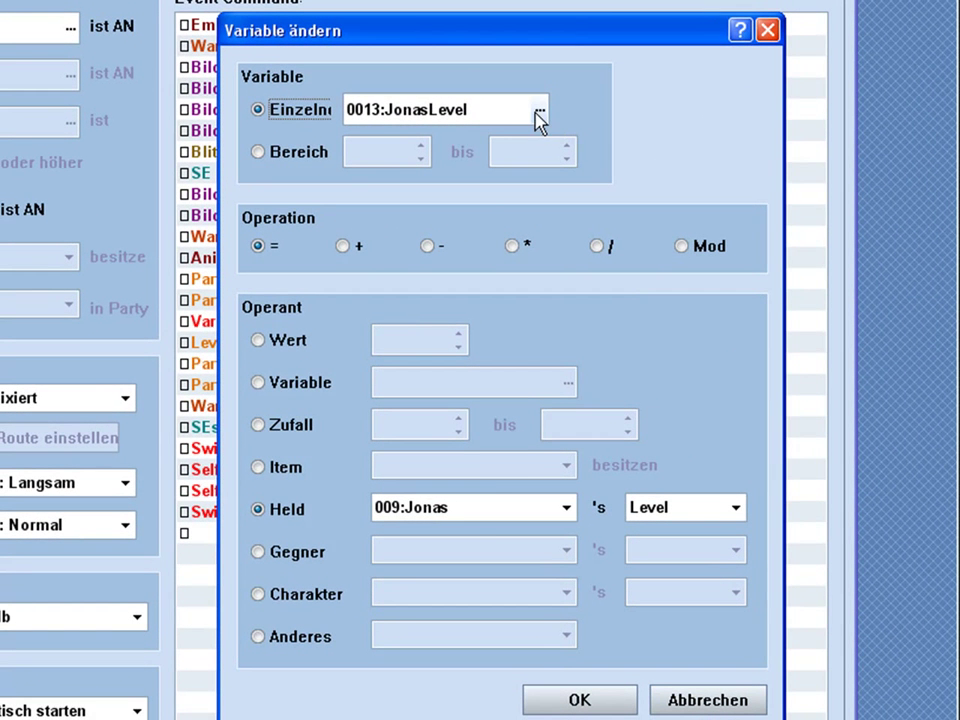
{"action": "left_click", "coordinate": [268, 248]}
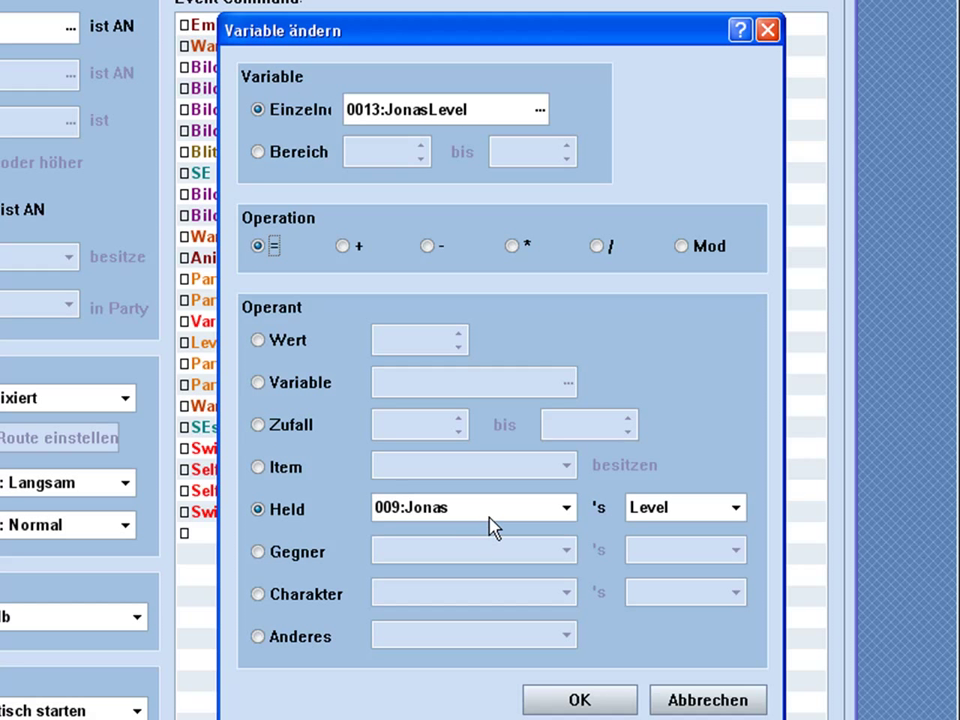
{"action": "left_click", "coordinate": [693, 703]}
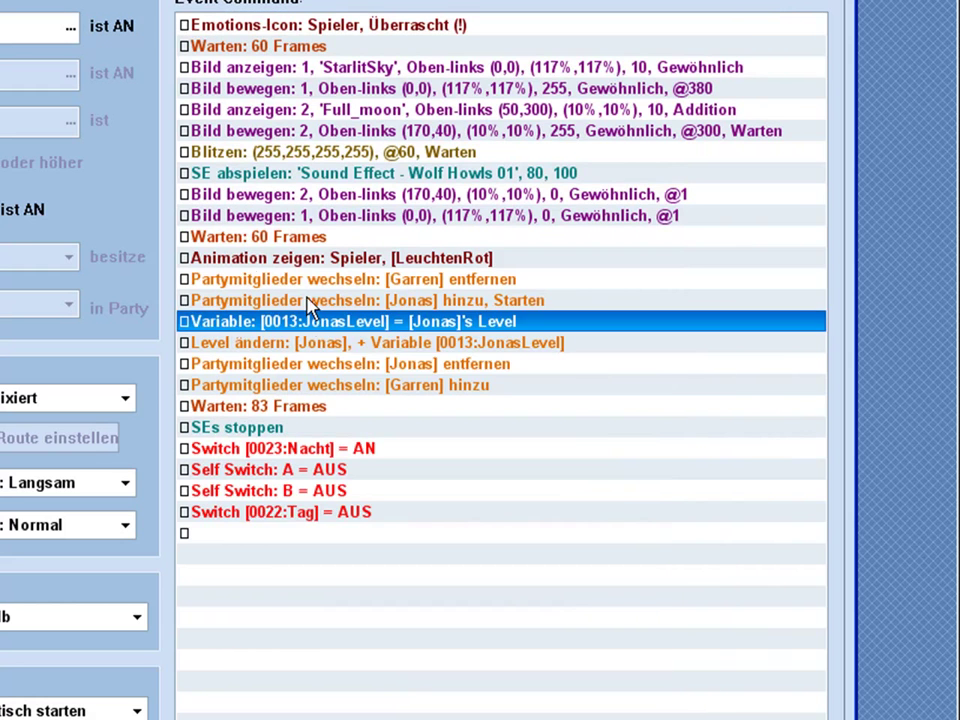
Examine the hero list and settings of the Level ändern command raising 011:Jonas by variable 0013:JonasLevel, and cancel without changes
{"action": "left_click", "coordinate": [327, 344]}
{"action": "key", "text": "Return"}
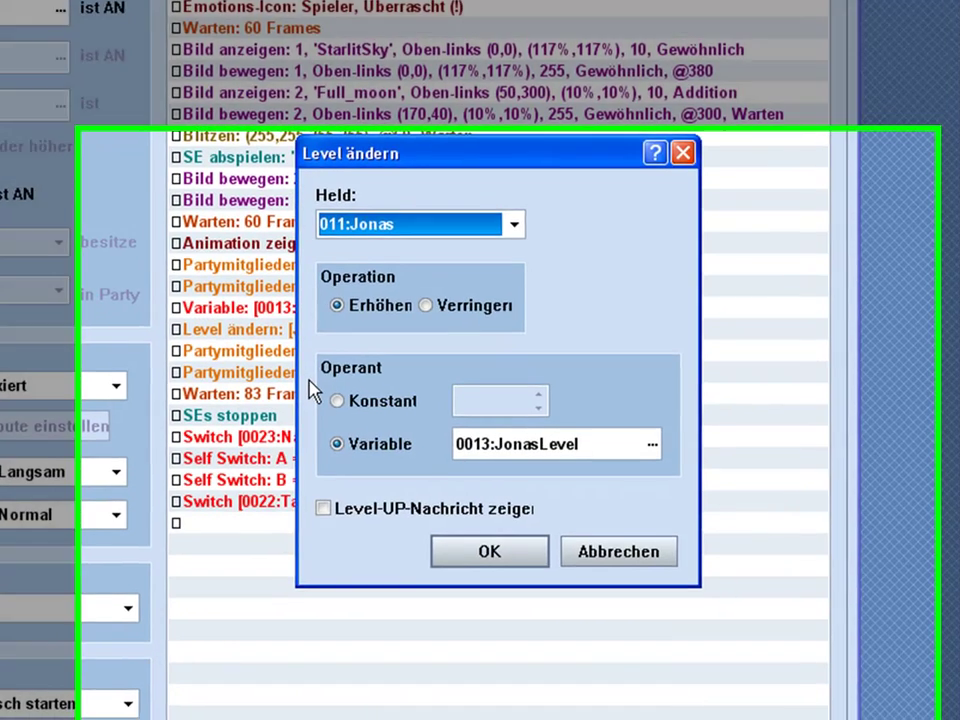
{"action": "left_click", "coordinate": [470, 226]}
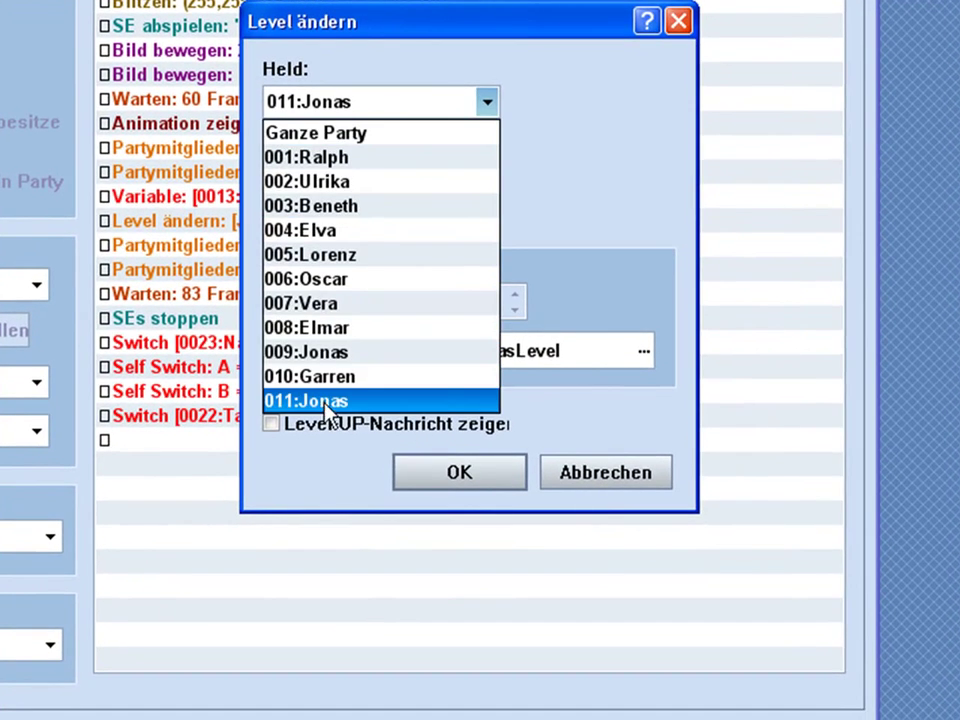
{"action": "left_click", "coordinate": [613, 137]}
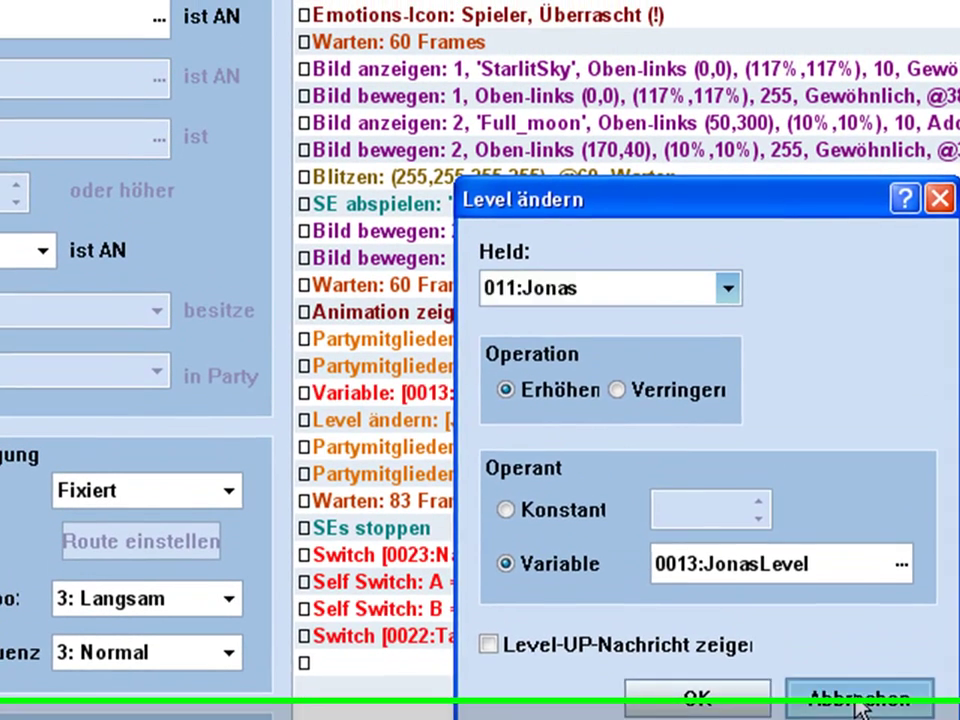
{"action": "left_click", "coordinate": [853, 630]}
Inspect the party commands that remove 009:Jonas and add 010:Garren, cancelling each without changes
{"action": "double_click", "coordinate": [655, 378]}
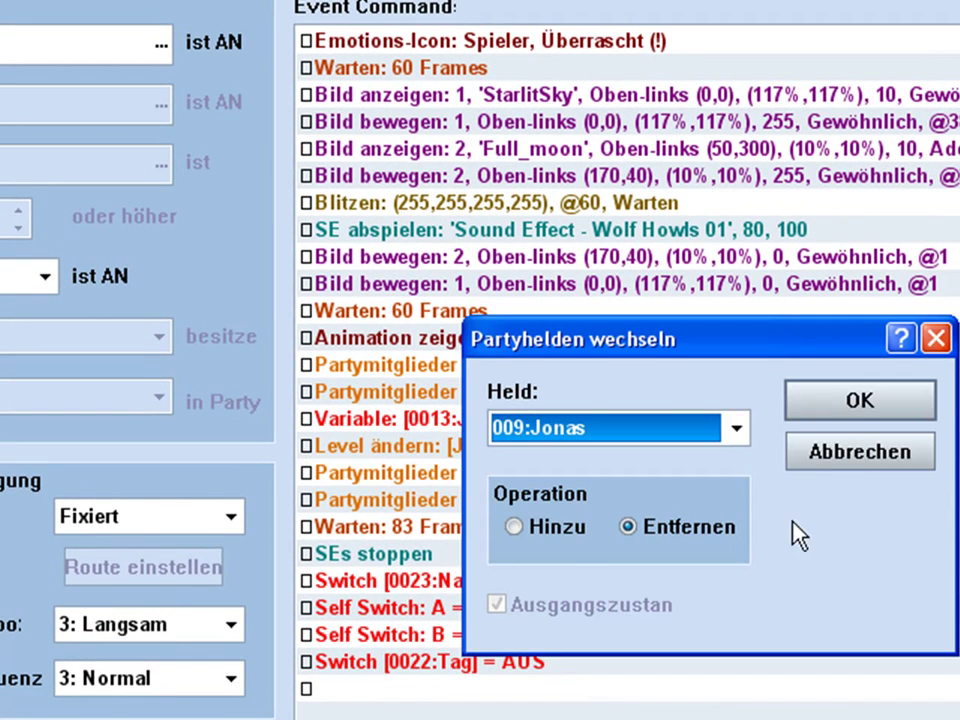
{"action": "left_click", "coordinate": [850, 412]}
{"action": "double_click", "coordinate": [645, 503]}
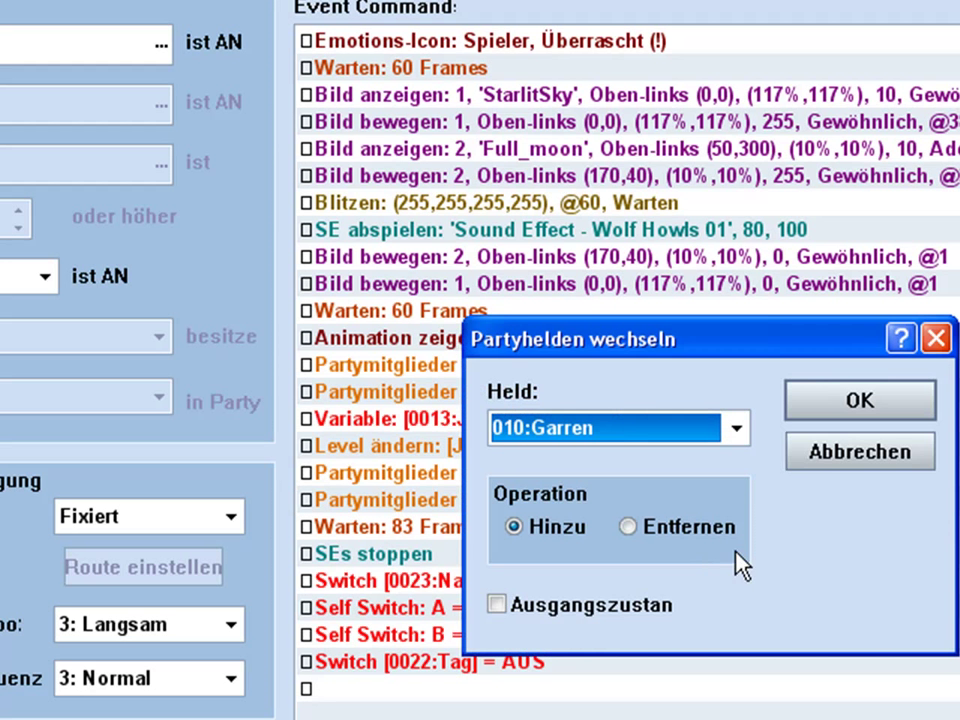
{"action": "left_click", "coordinate": [826, 458]}
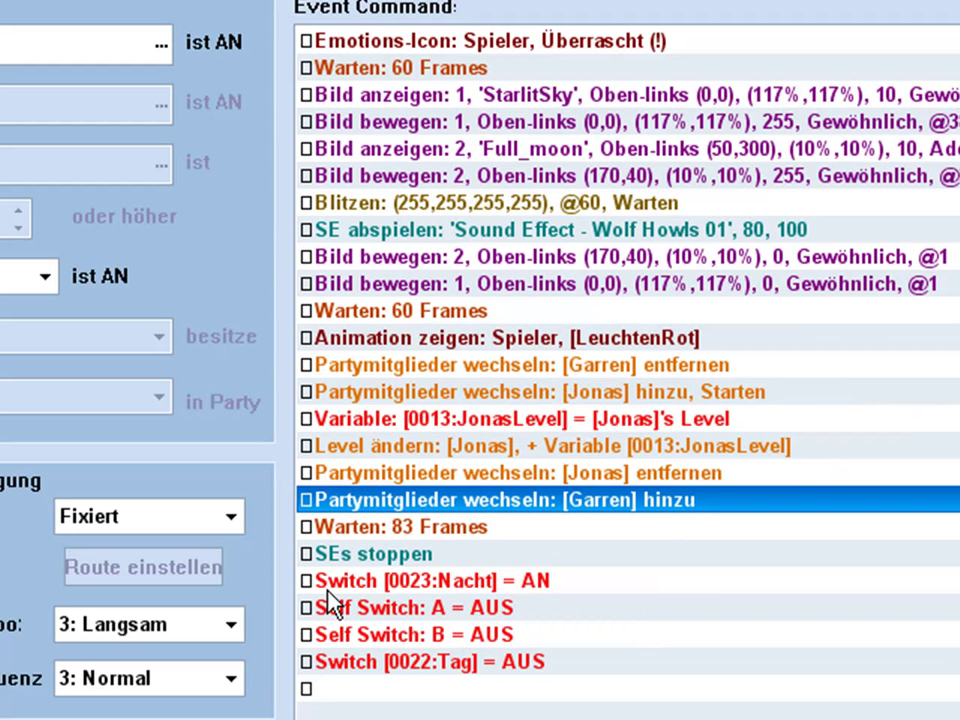
Review the closing 83-frame wait and the Nacht, Self Switch and Tag commands, and close the event without changes
{"action": "left_click", "coordinate": [436, 537]}
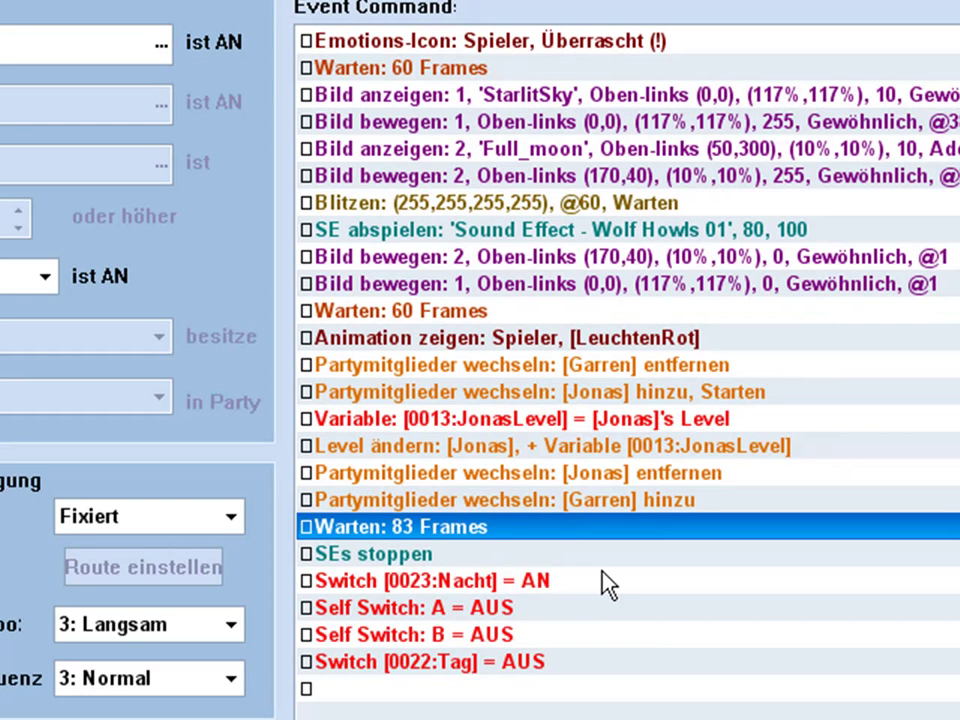
{"action": "left_click", "coordinate": [540, 578]}
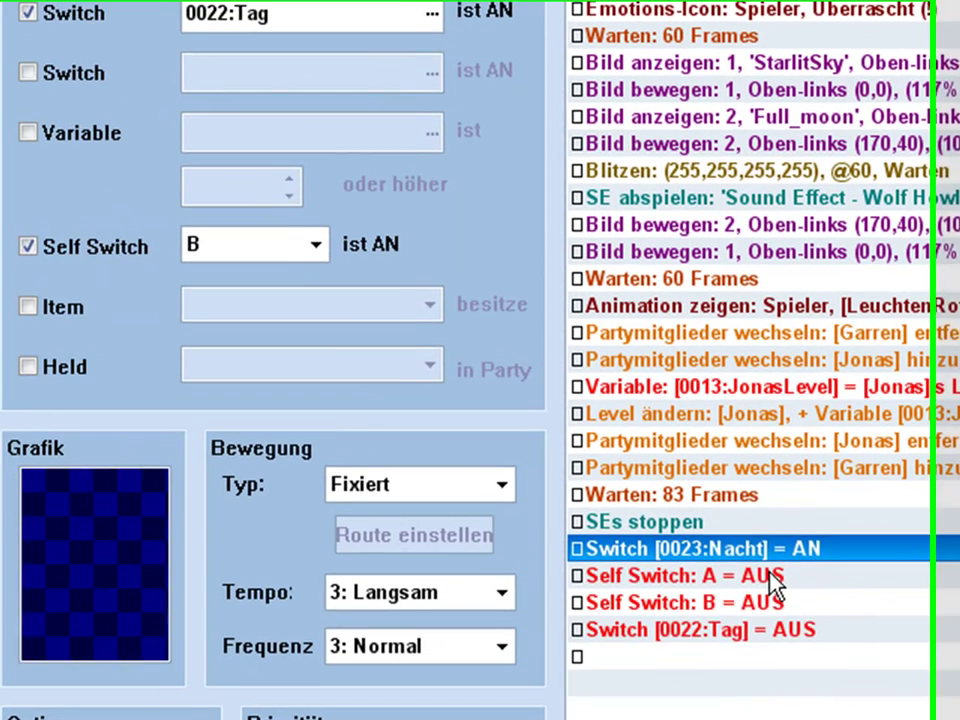
{"action": "key", "text": "Down"}
{"action": "key", "text": "Down"}
{"action": "key", "text": "Down"}
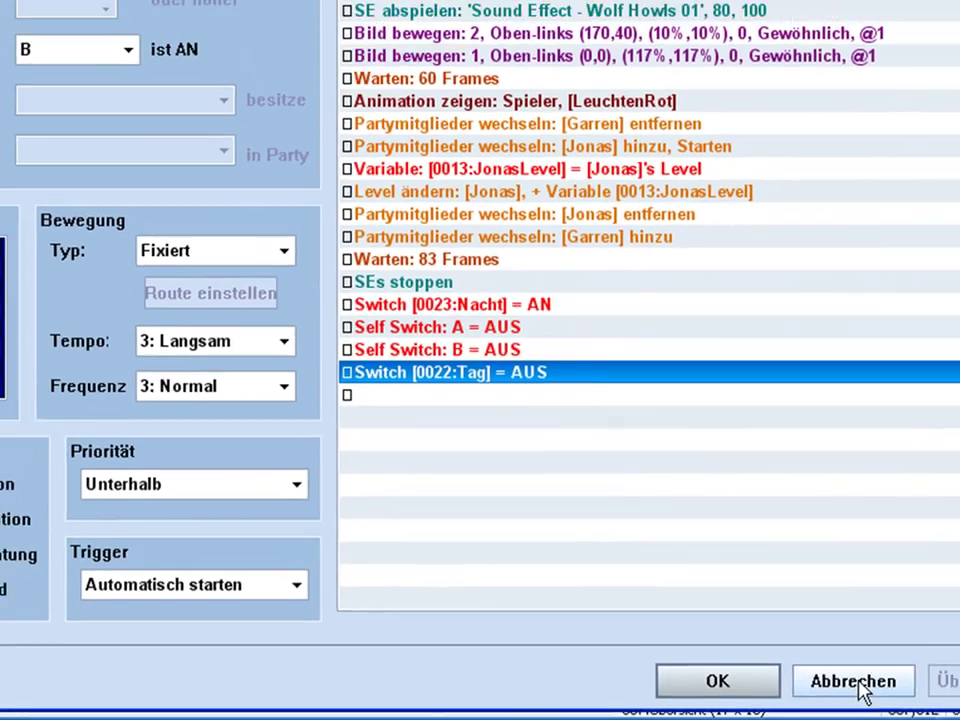
{"action": "left_click", "coordinate": [878, 684]}
Open the TimerNacht event and examine page 1's opening commands, the loop and its 0012:Zeit == 5 condition, without changing anything
{"action": "double_click", "coordinate": [459, 402]}
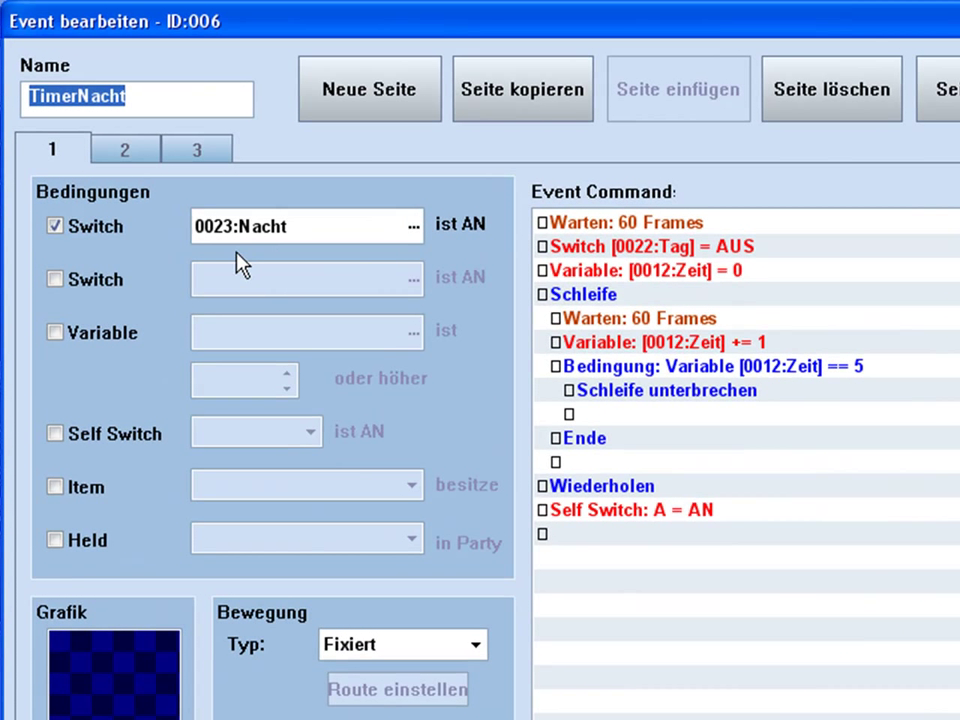
{"action": "left_click", "coordinate": [624, 222]}
{"action": "left_click", "coordinate": [636, 248]}
{"action": "left_click", "coordinate": [638, 300]}
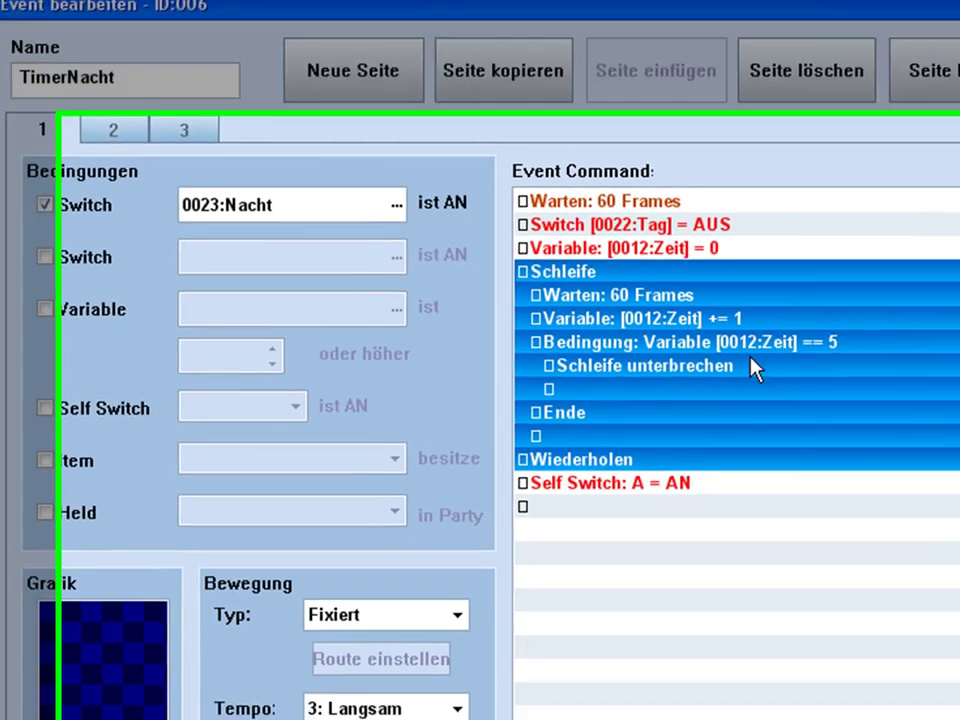
{"action": "left_click", "coordinate": [714, 342]}
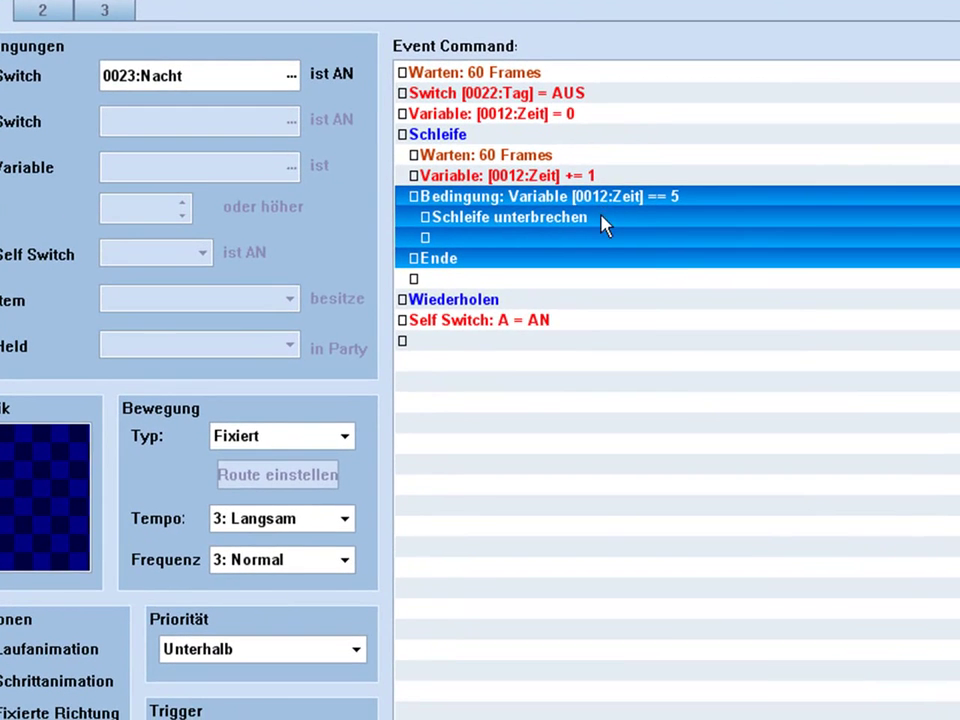
{"action": "key", "text": "Return"}
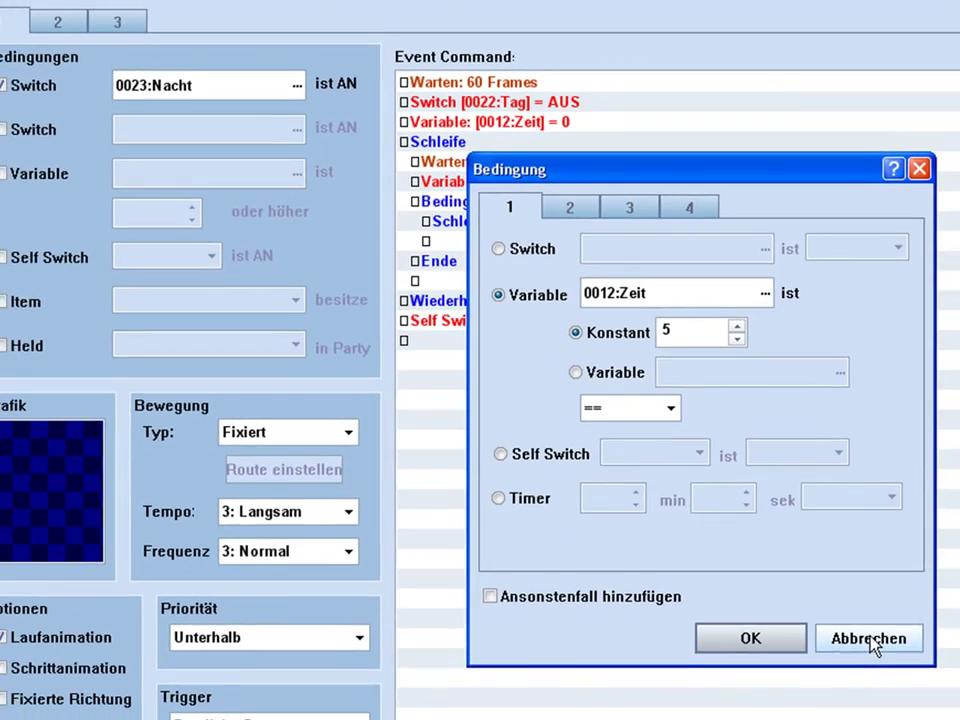
{"action": "left_click", "coordinate": [880, 651]}
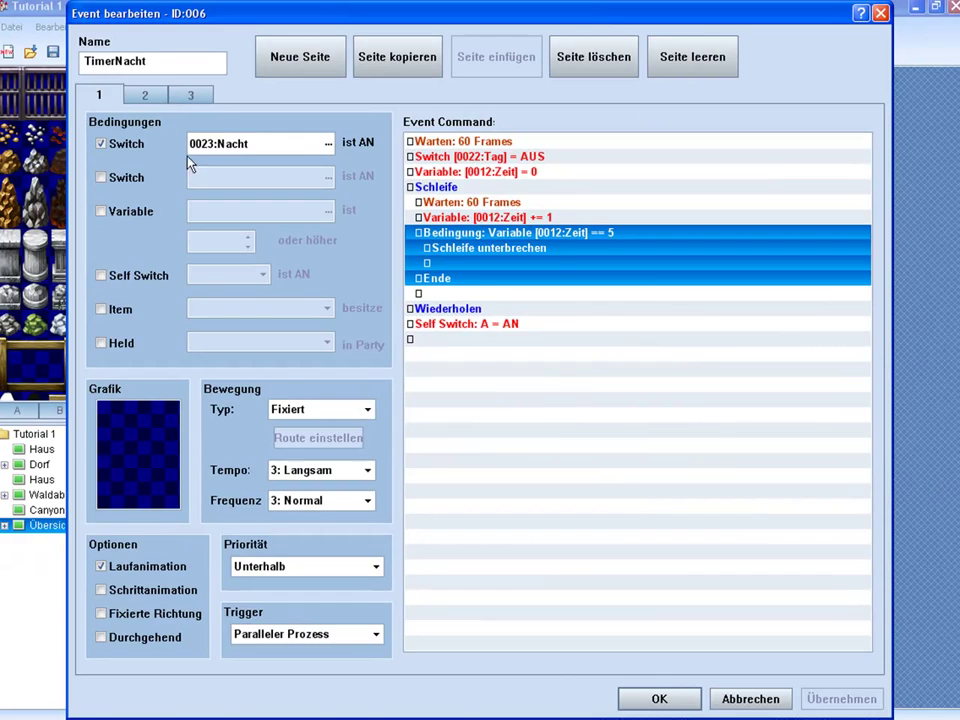
Review the wolf howl, flash, picture fade-out and Bild löschen commands on page 2 of TimerNacht
{"action": "left_click", "coordinate": [144, 95]}
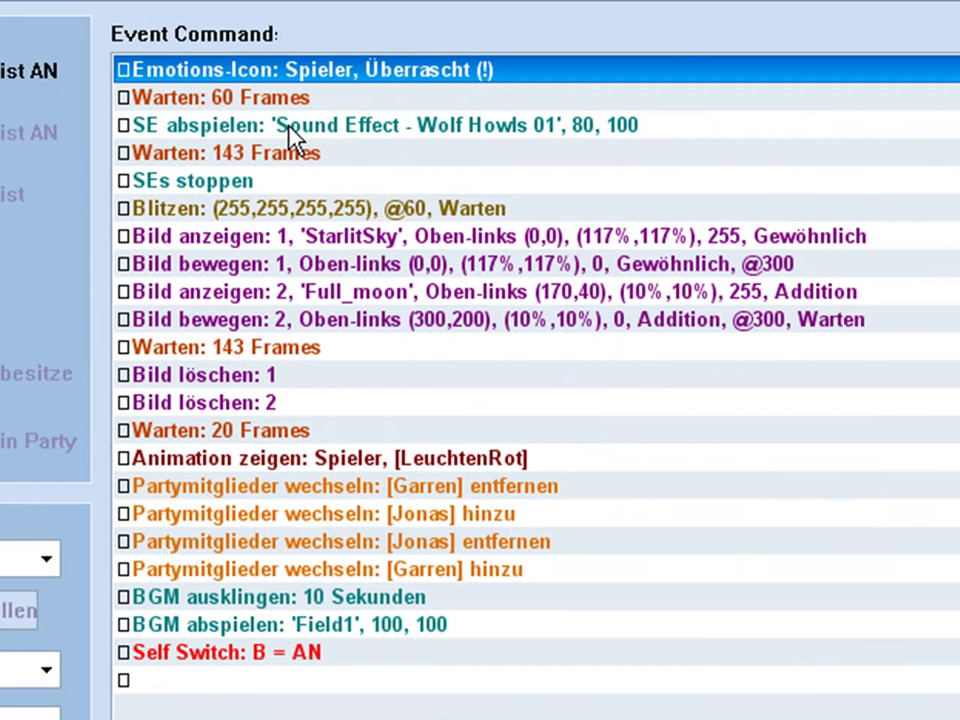
{"action": "left_click", "coordinate": [290, 128]}
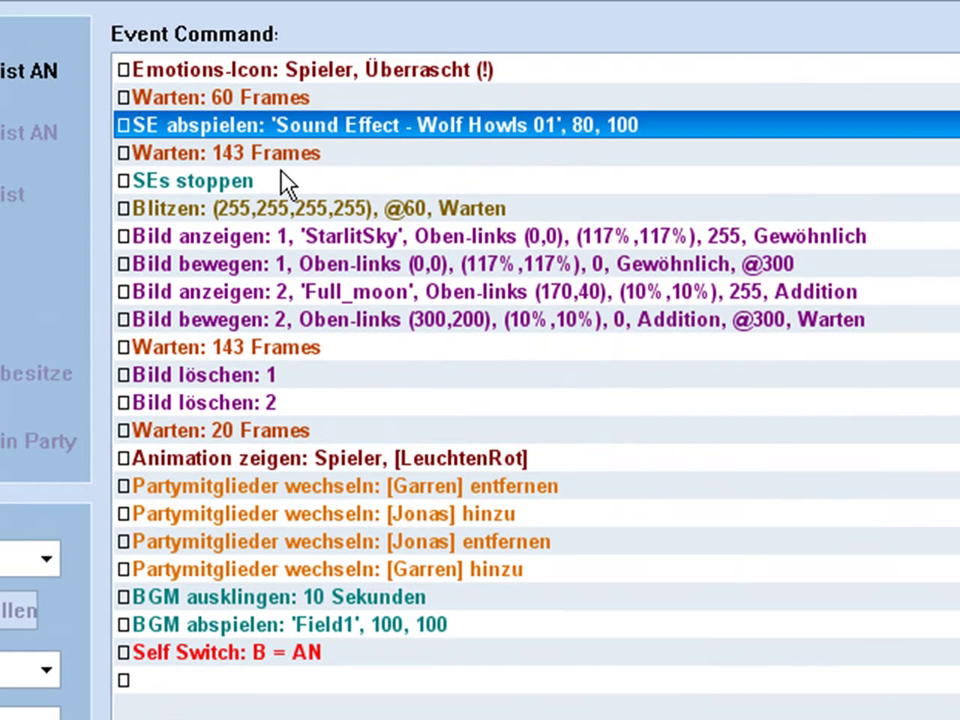
{"action": "left_click", "coordinate": [256, 212]}
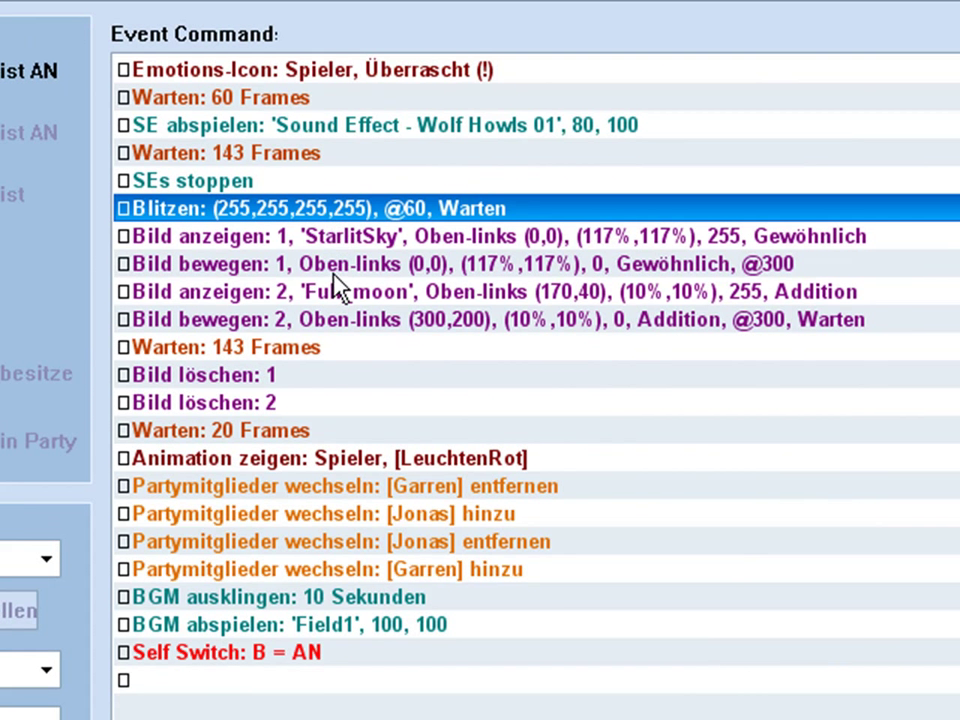
{"action": "left_click", "coordinate": [337, 266]}
{"action": "left_click", "coordinate": [342, 318]}
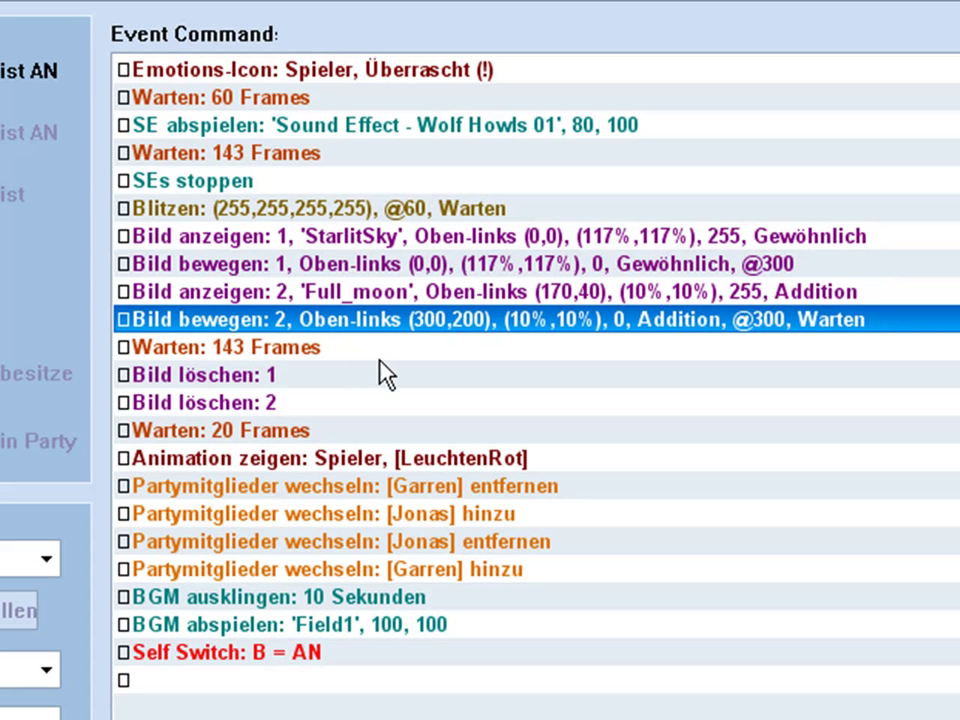
{"action": "left_click", "coordinate": [272, 378]}
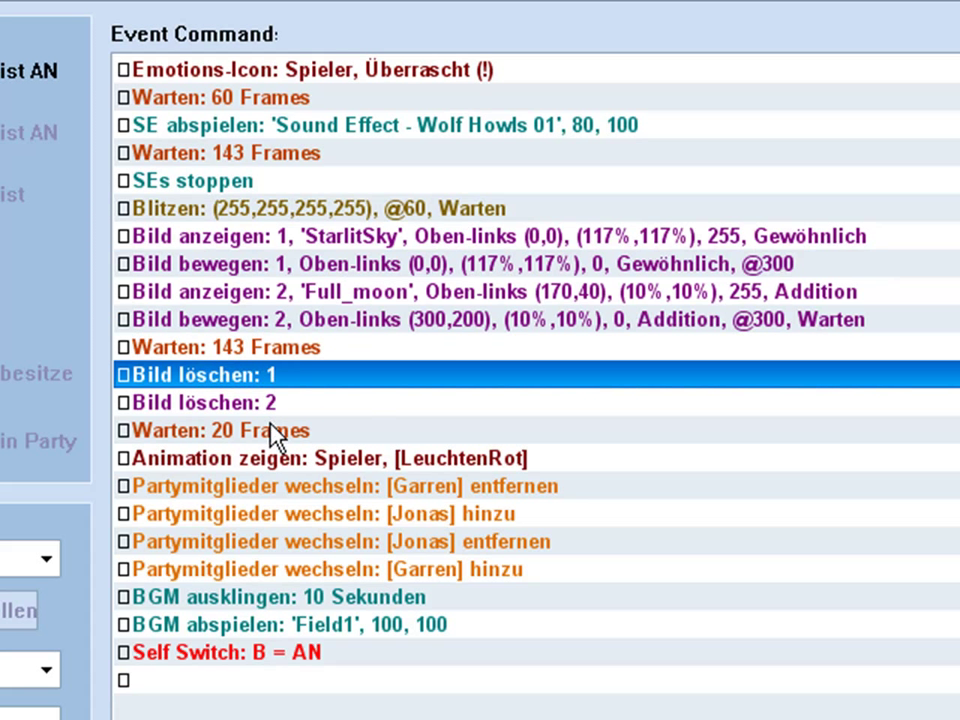
{"action": "left_click", "coordinate": [266, 400]}
{"action": "left_click", "coordinate": [322, 380]}
{"action": "left_click", "coordinate": [314, 400]}
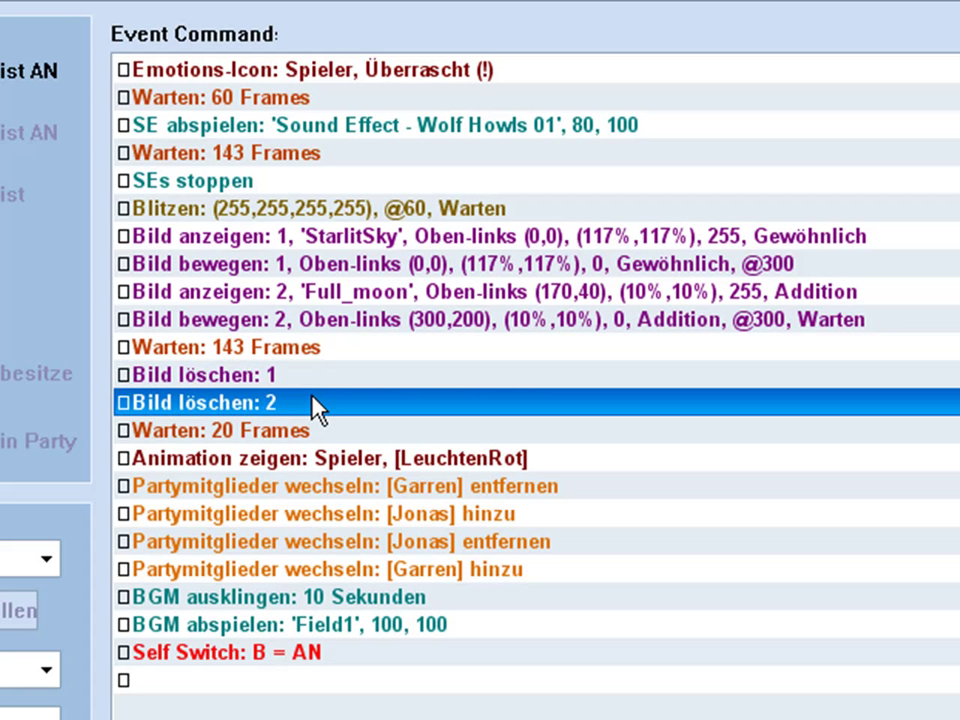
Review page 2's LeuchtenRot animation, the Garren and Jonas party changes, and the BGM fade-out and Field1 playback commands
{"action": "left_click", "coordinate": [334, 458]}
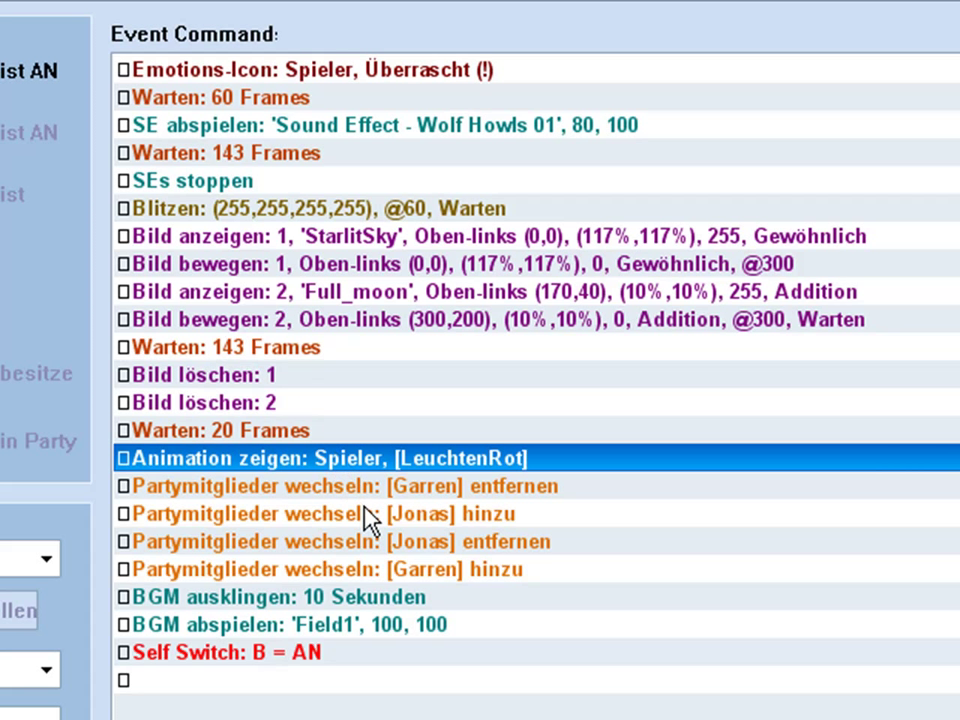
{"action": "left_click", "coordinate": [392, 488]}
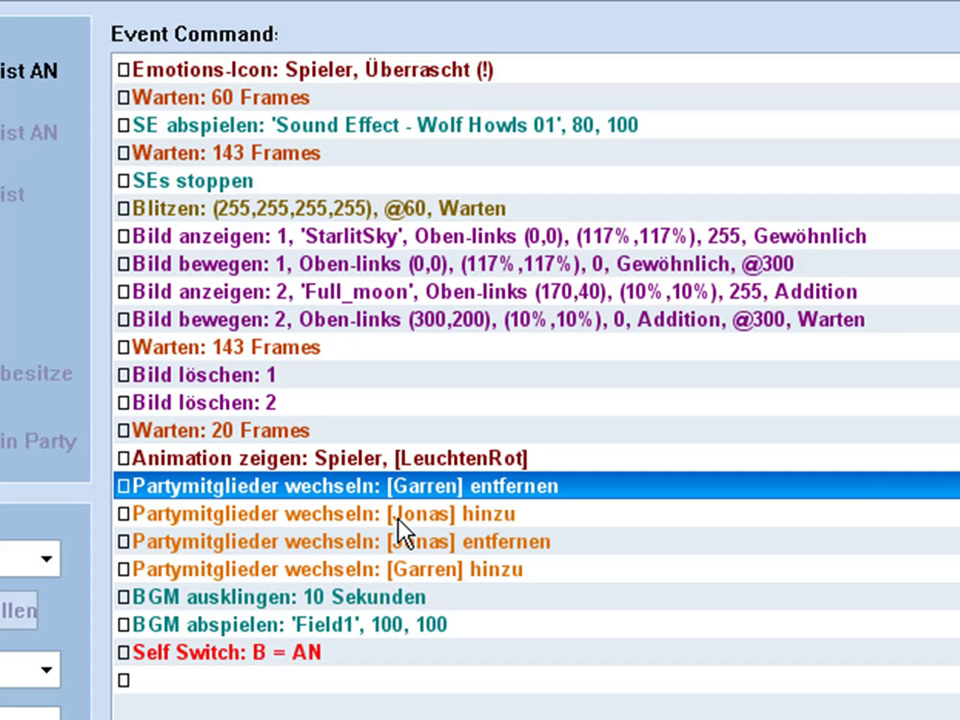
{"action": "left_click", "coordinate": [397, 519]}
{"action": "left_click", "coordinate": [425, 546]}
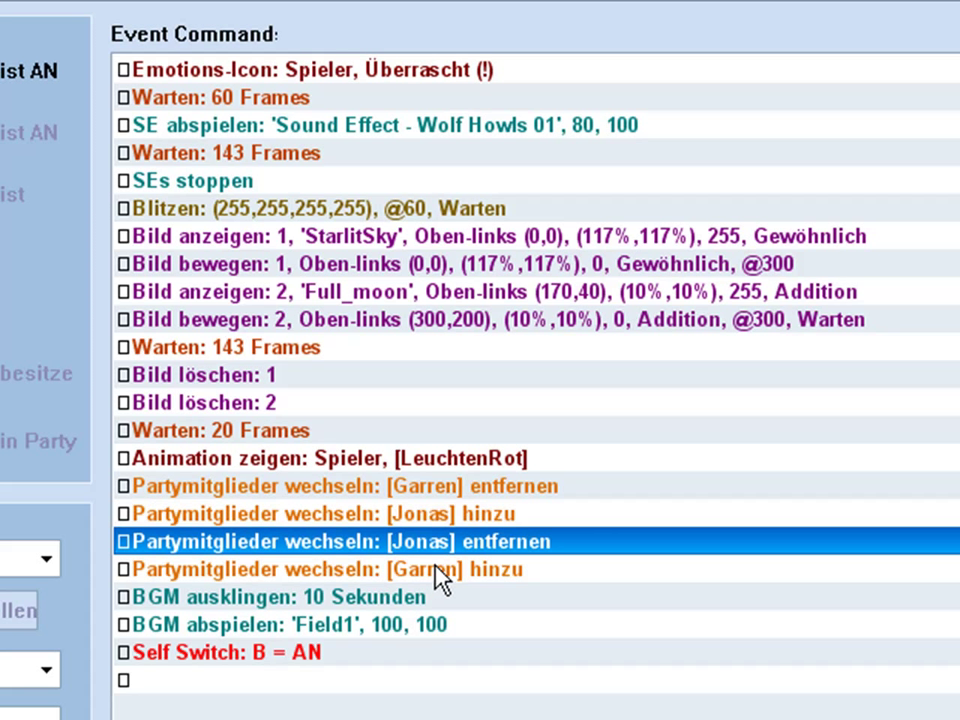
{"action": "left_click", "coordinate": [437, 570]}
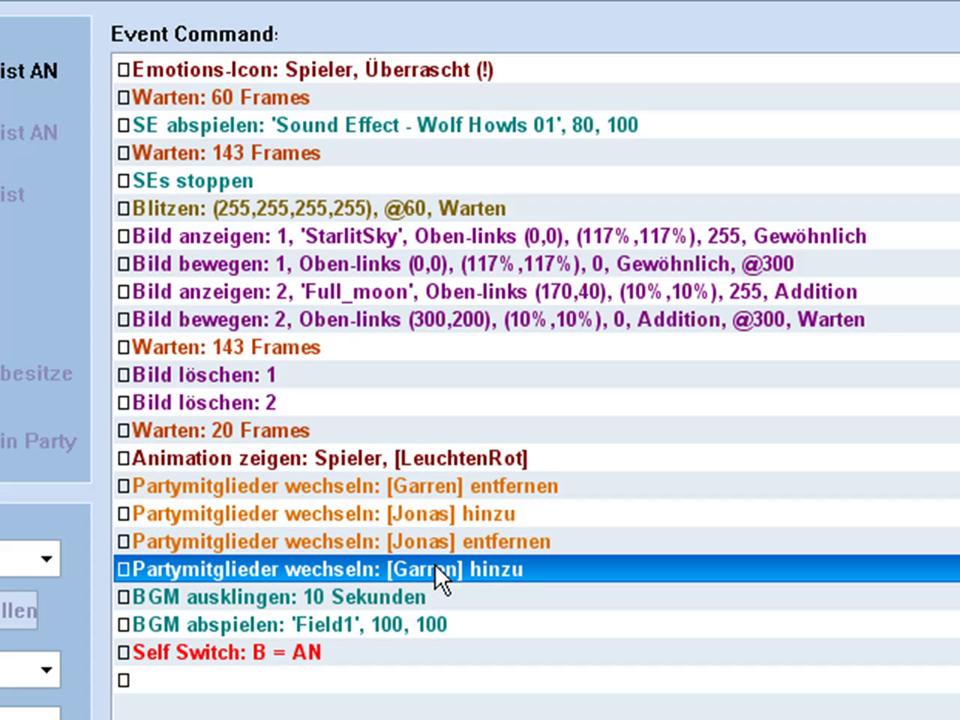
{"action": "left_click", "coordinate": [348, 603]}
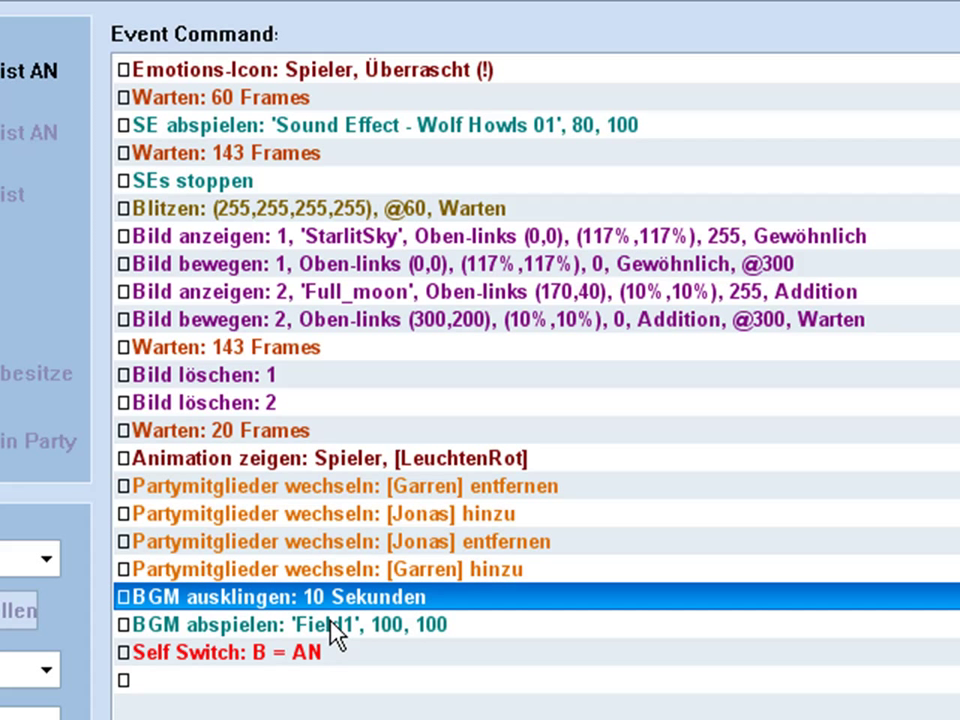
{"action": "left_click", "coordinate": [330, 624]}
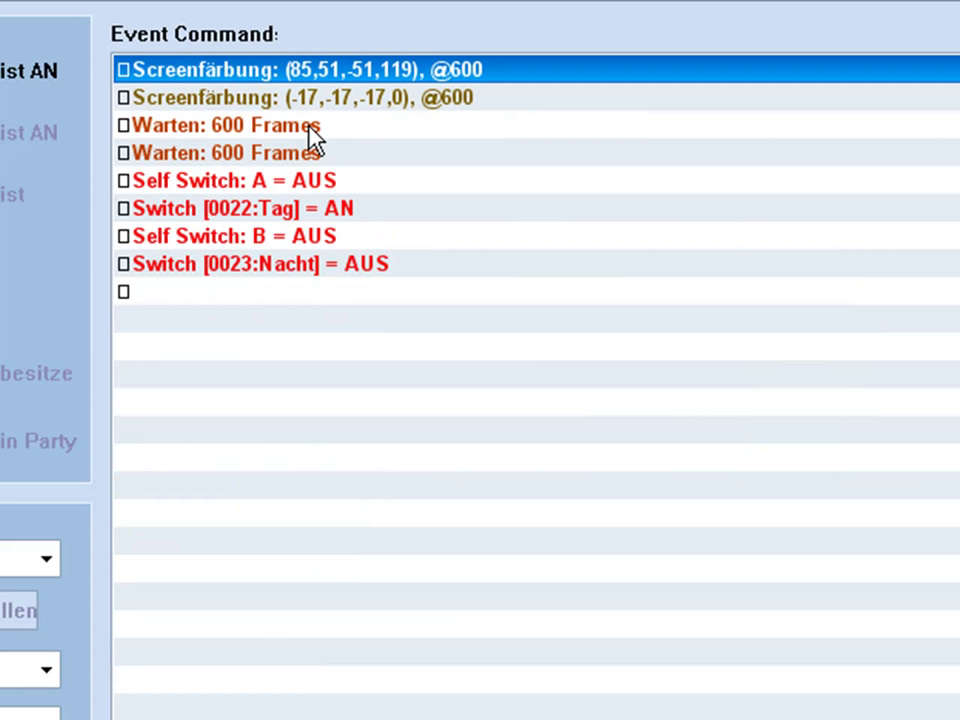
Examine the Screenfärbung commands on page 3 of TimerNacht and compare the triggers of pages 2 and 3
{"action": "left_click", "coordinate": [269, 101]}
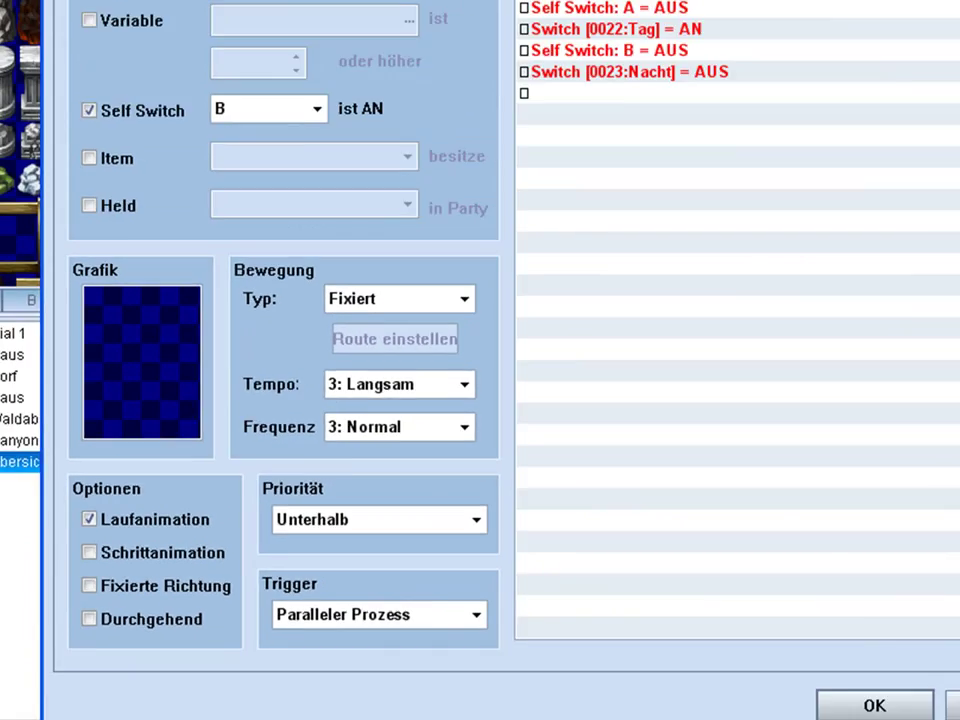
{"action": "left_click", "coordinate": [150, 100]}
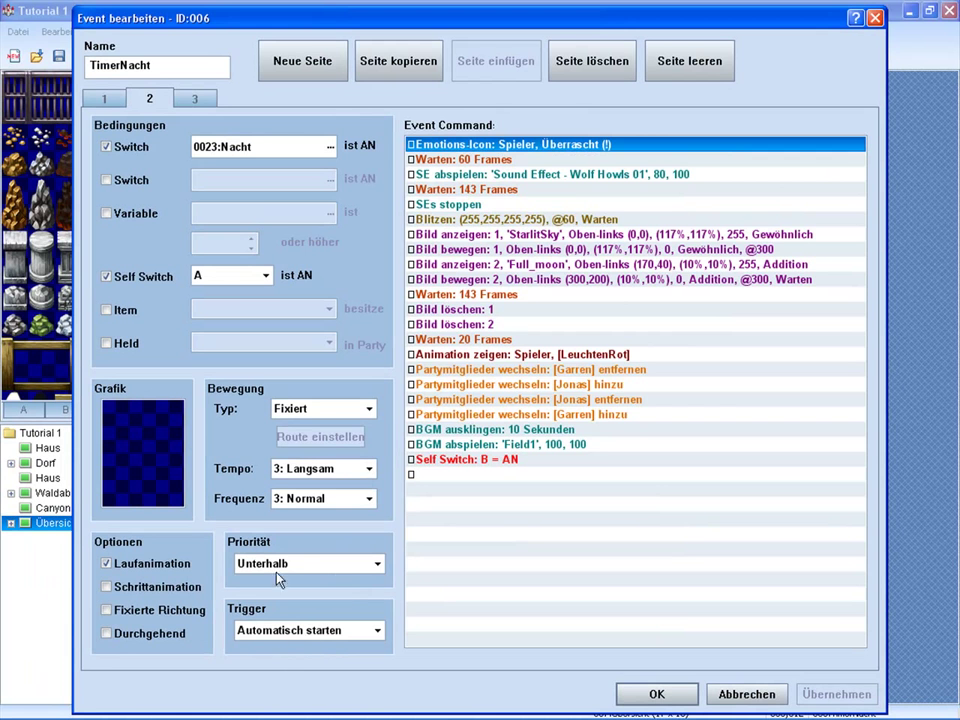
{"action": "left_click", "coordinate": [196, 99]}
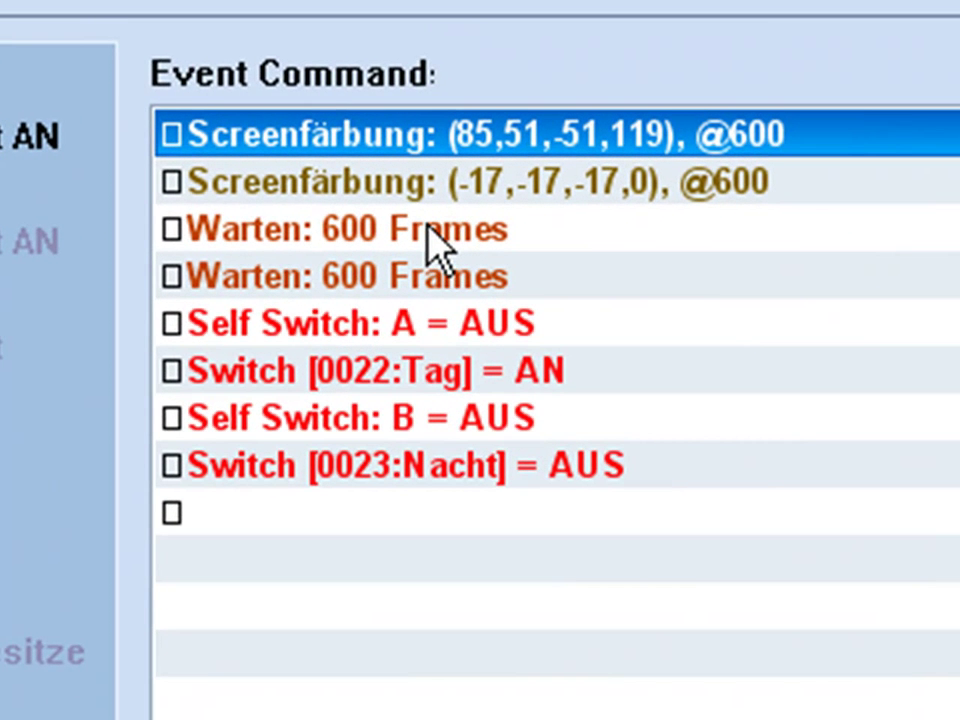
Review page 3's commands switching 0022:Tag on and 0023:Nacht off, and close TimerNacht without changes
{"action": "left_click", "coordinate": [429, 372]}
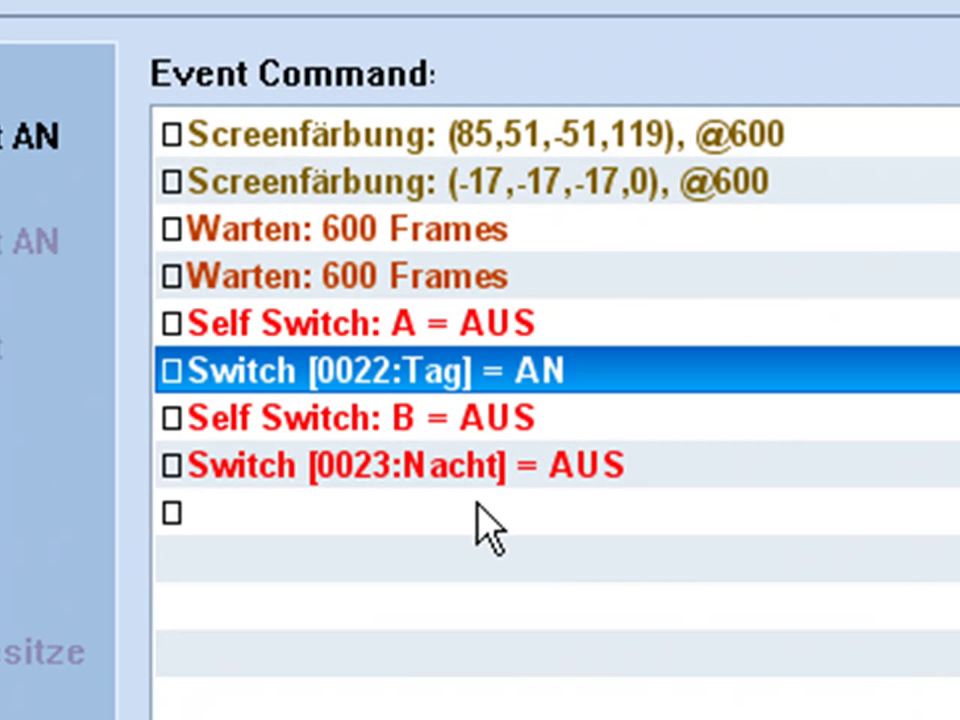
{"action": "left_click", "coordinate": [476, 466]}
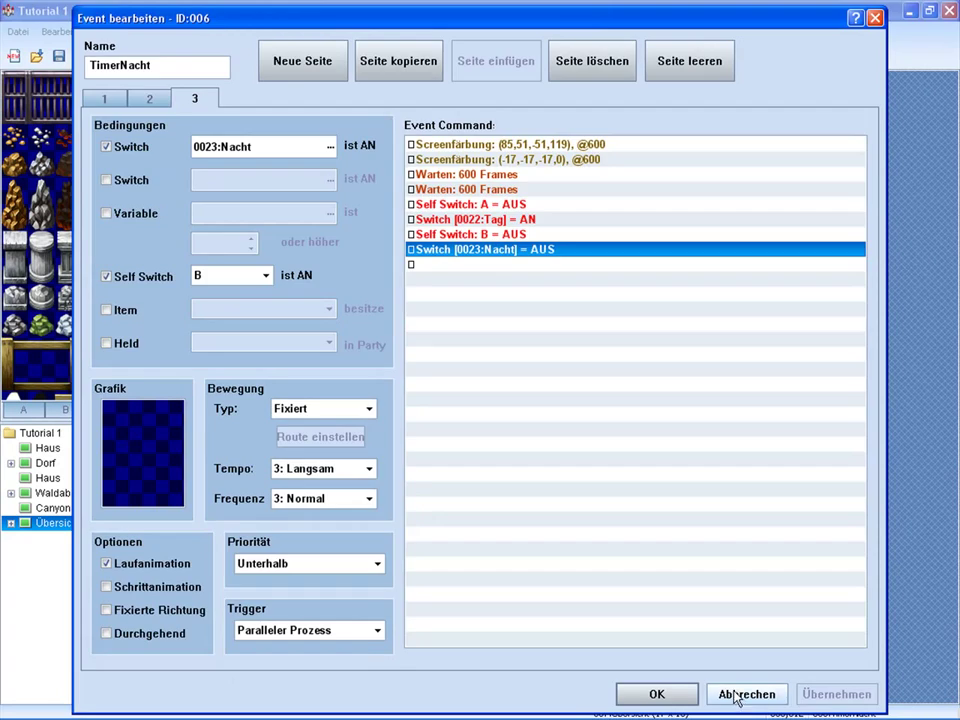
{"action": "left_click", "coordinate": [742, 694]}
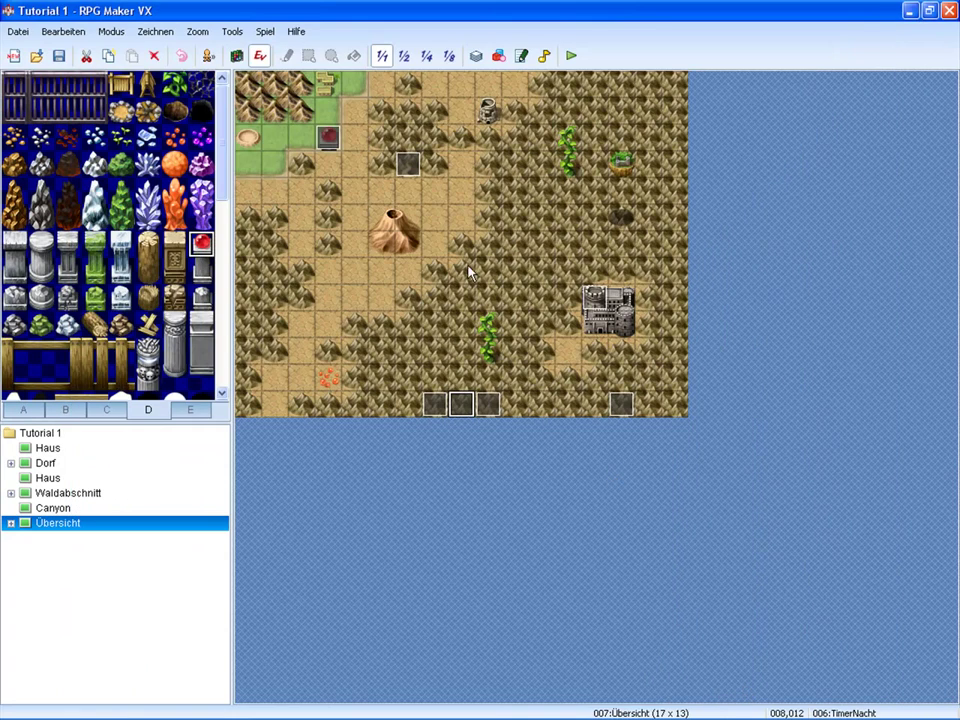
Compare the class and graphic of the hero entries 009:Jonas and 011:Jonas in the database
{"action": "left_click", "coordinate": [476, 56]}
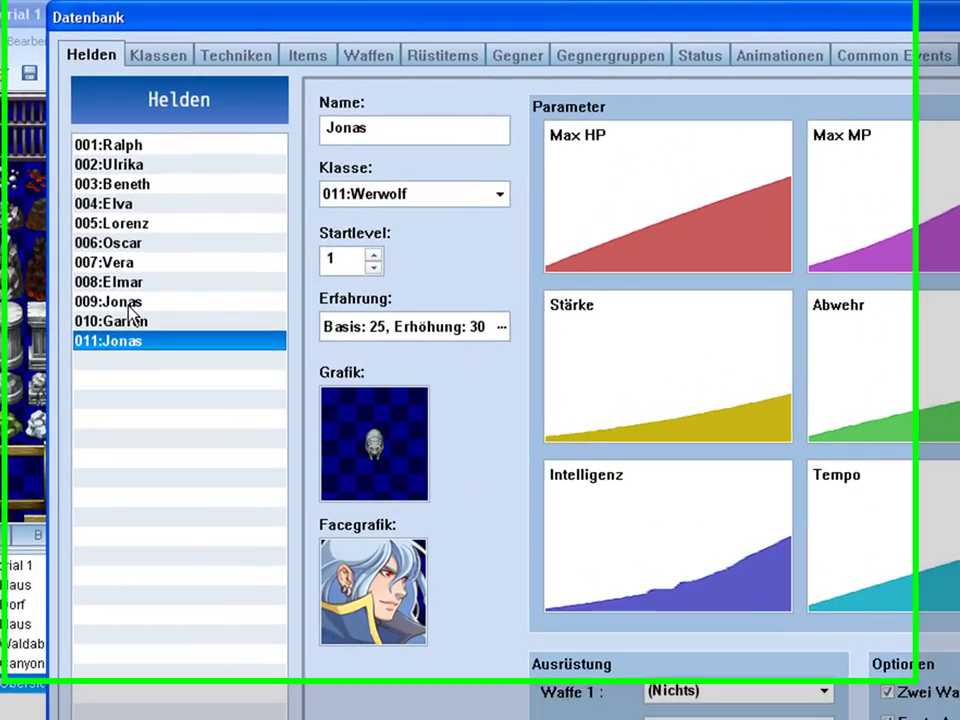
{"action": "left_click", "coordinate": [128, 303]}
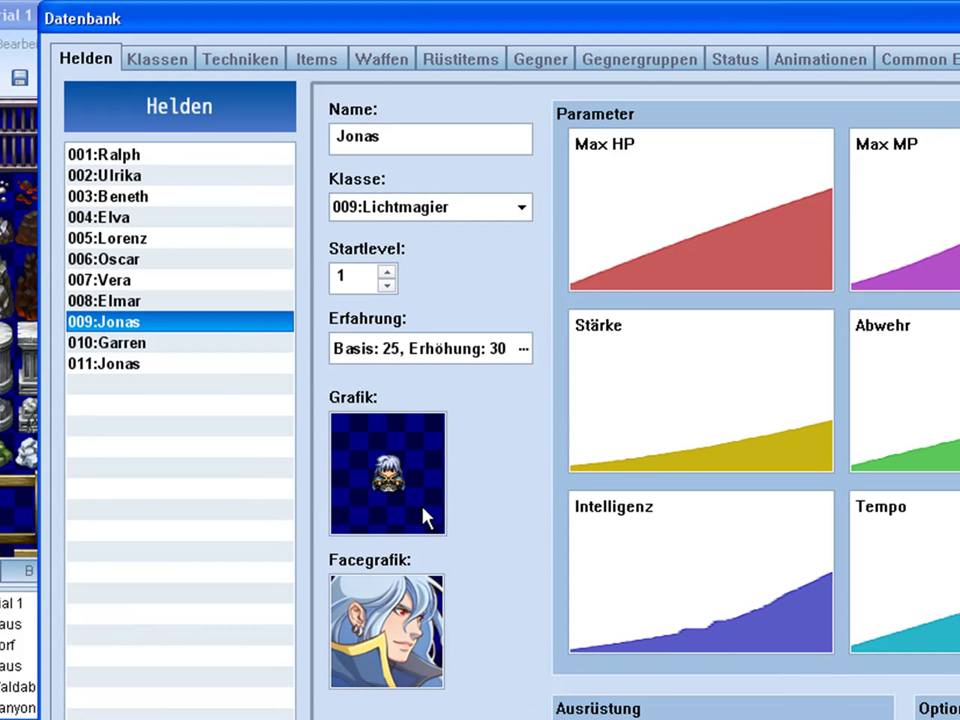
{"action": "left_click", "coordinate": [136, 365]}
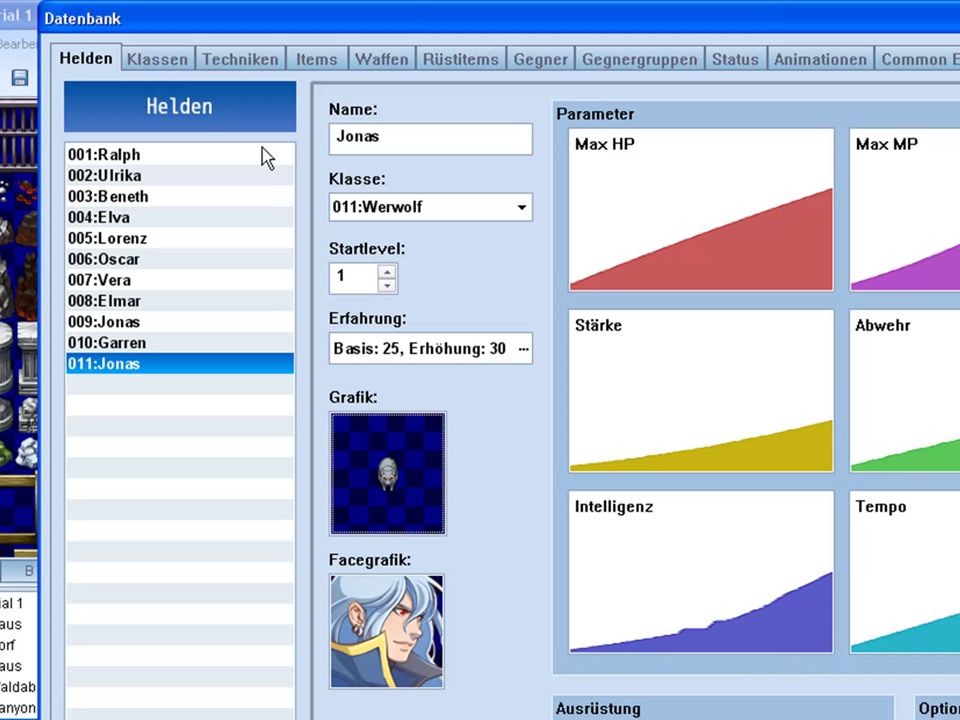
Compare the 011:Werwolf and 009:Lichtmagier class entries, and close the database
{"action": "left_click", "coordinate": [175, 60]}
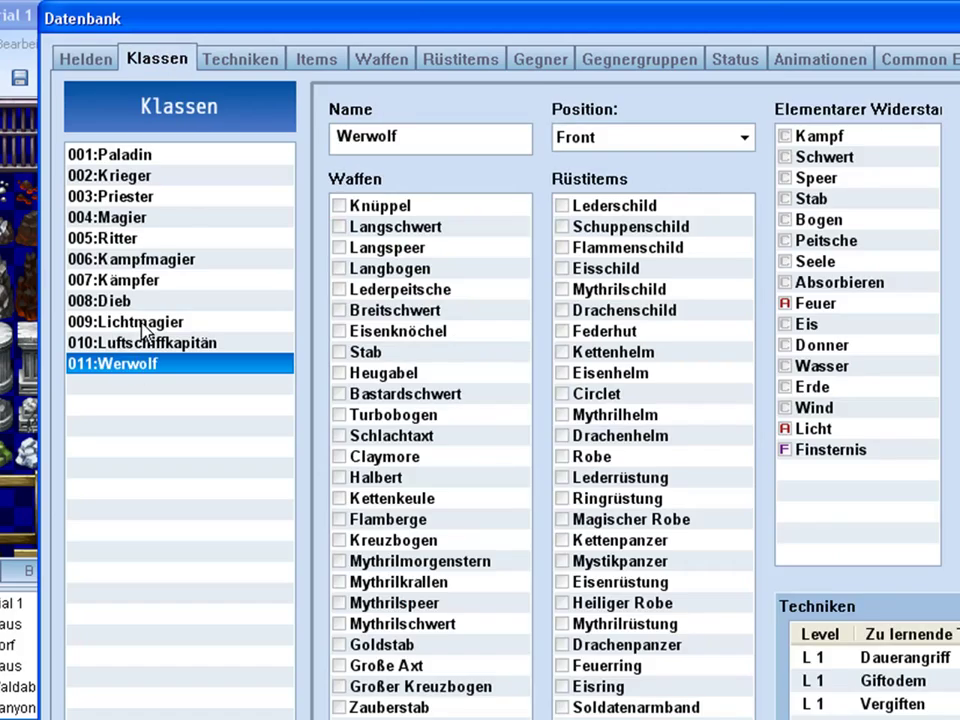
{"action": "left_click", "coordinate": [118, 320]}
{"action": "left_click", "coordinate": [140, 318]}
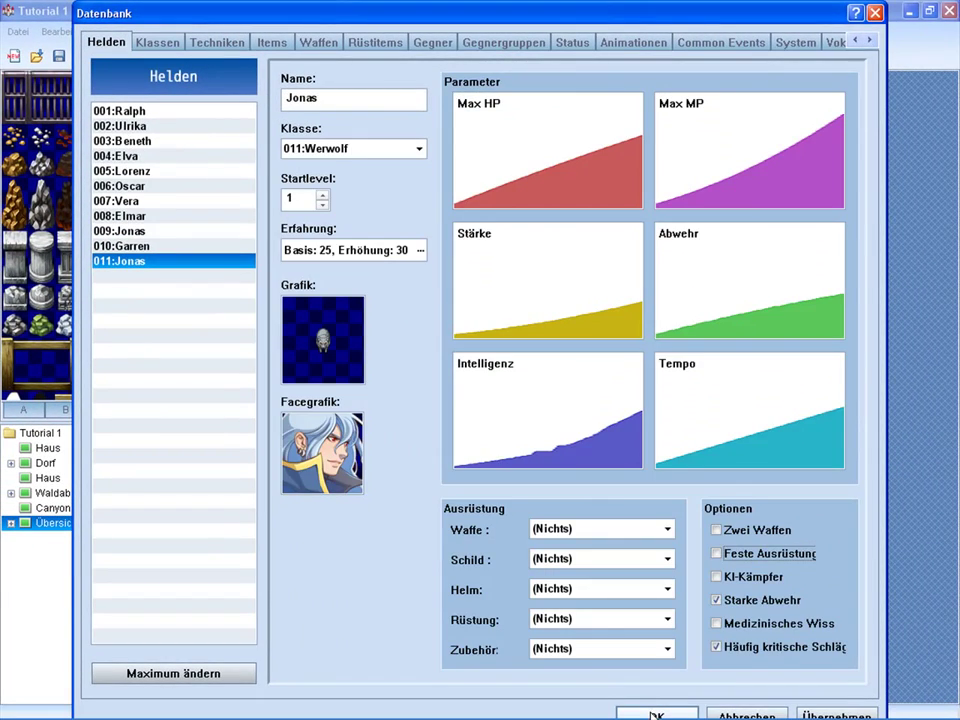
{"action": "left_click", "coordinate": [655, 714]}
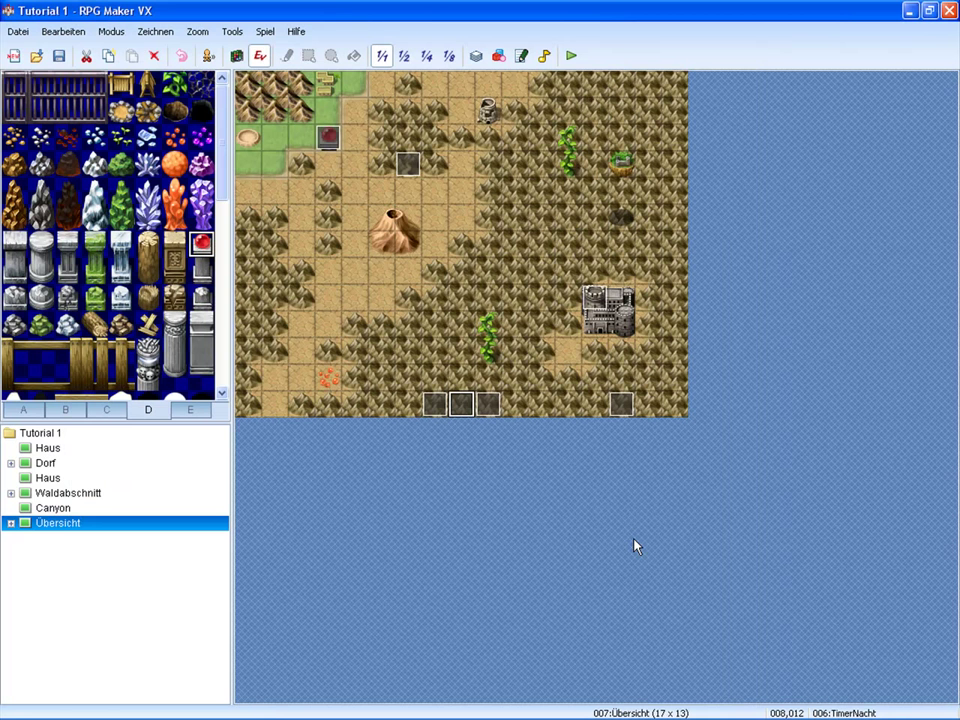